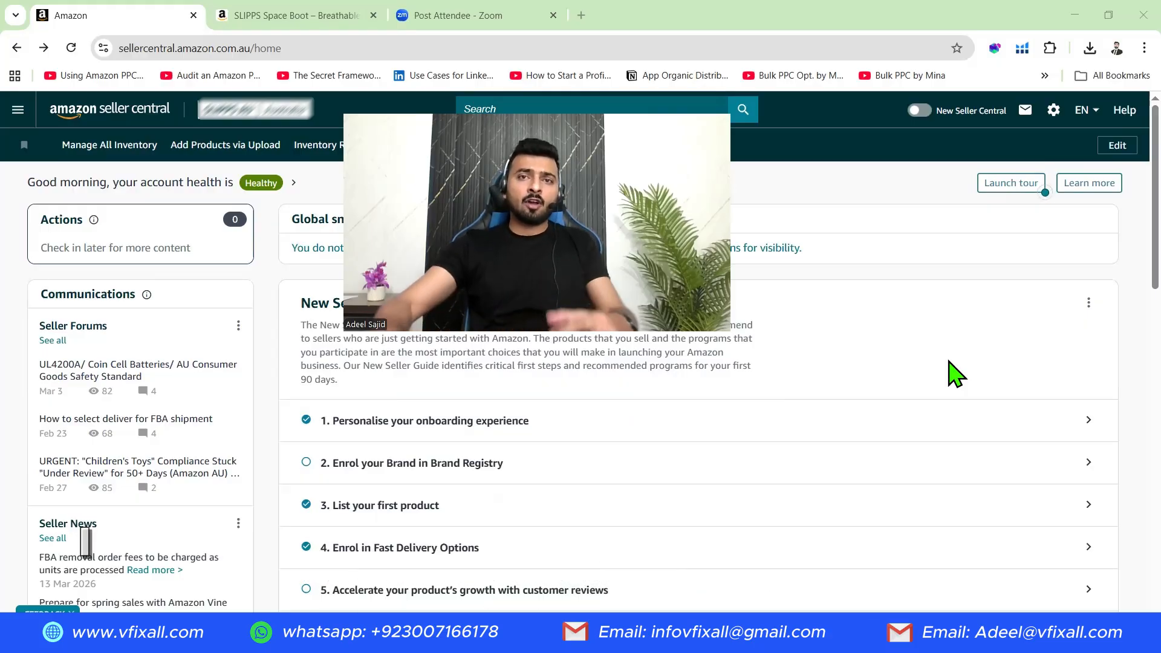
# - Switch to the Word document Document1 to review the prepared notes
pyautogui.moveTo(726, 635)
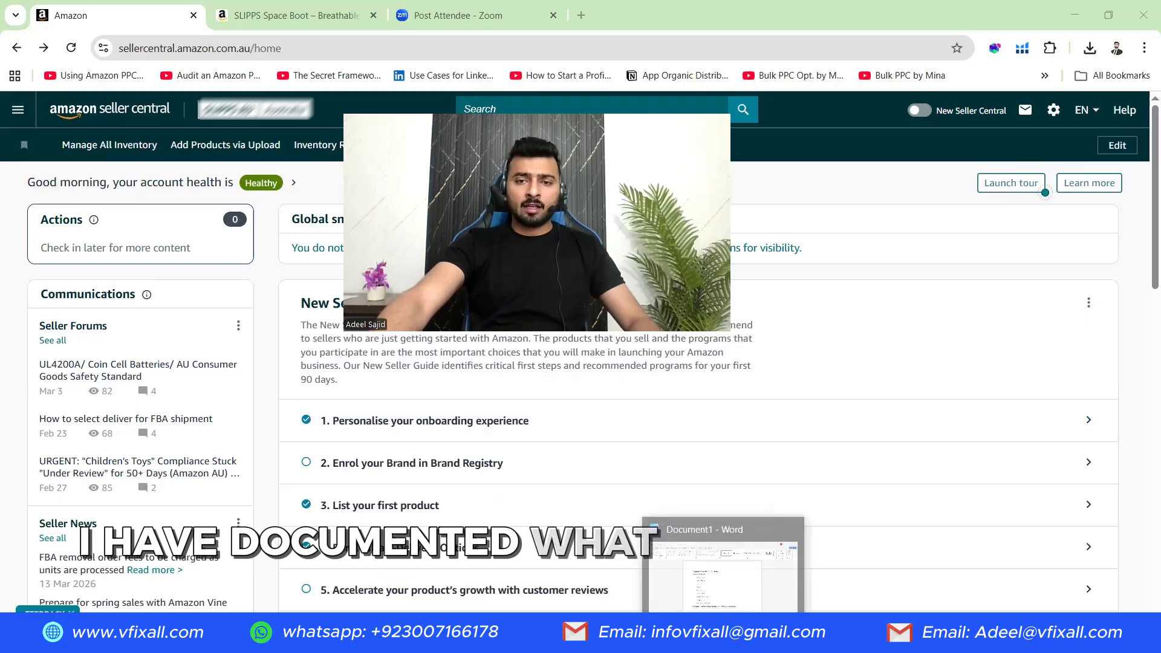
pyautogui.click(723, 589)
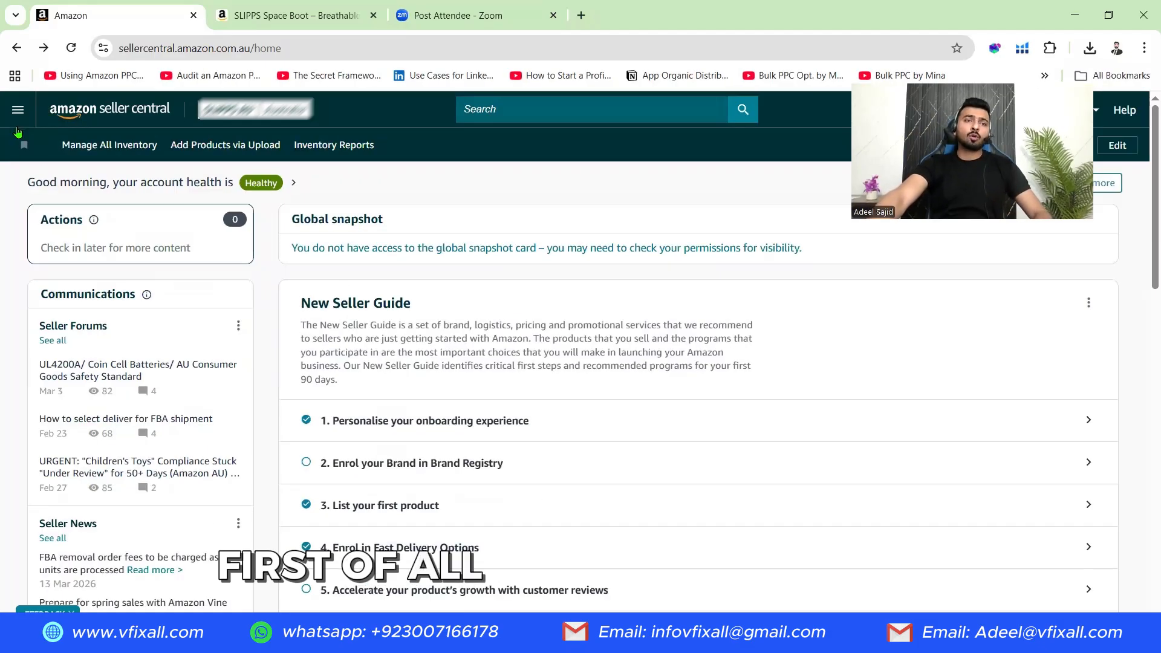
# - Start a new catalogue product listing with the blank form, discarding the unfinished Slippers listing
pyautogui.click(18, 109)
pyautogui.click(35, 151)
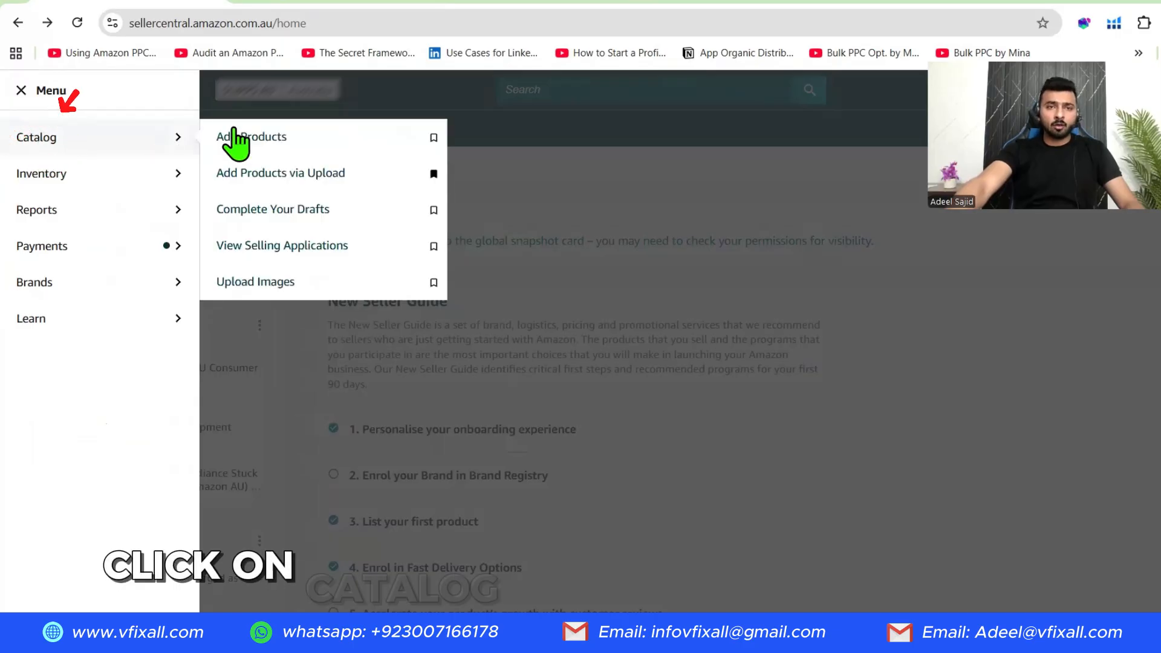
pyautogui.click(261, 143)
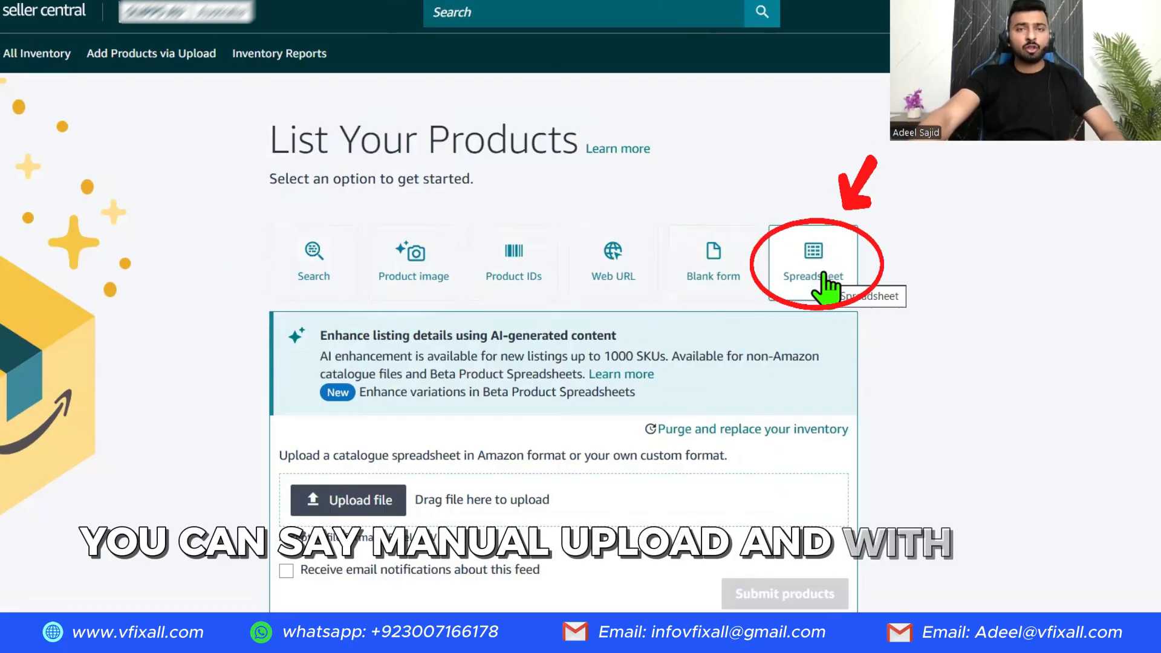
pyautogui.click(722, 272)
pyautogui.click(811, 396)
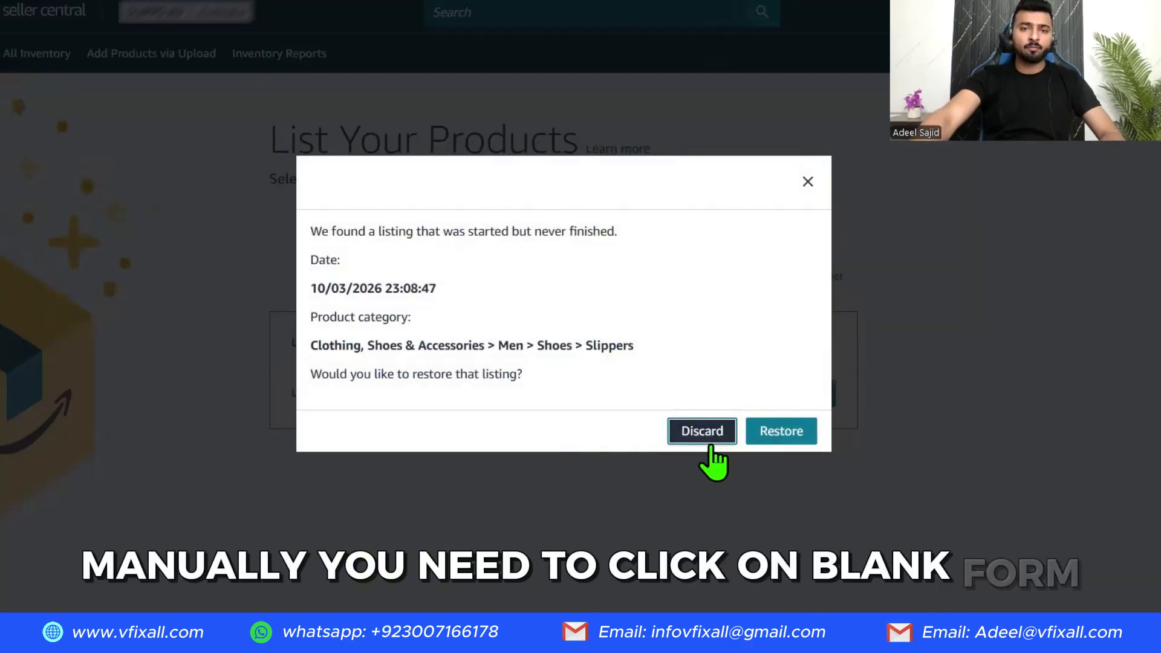
pyautogui.click(707, 437)
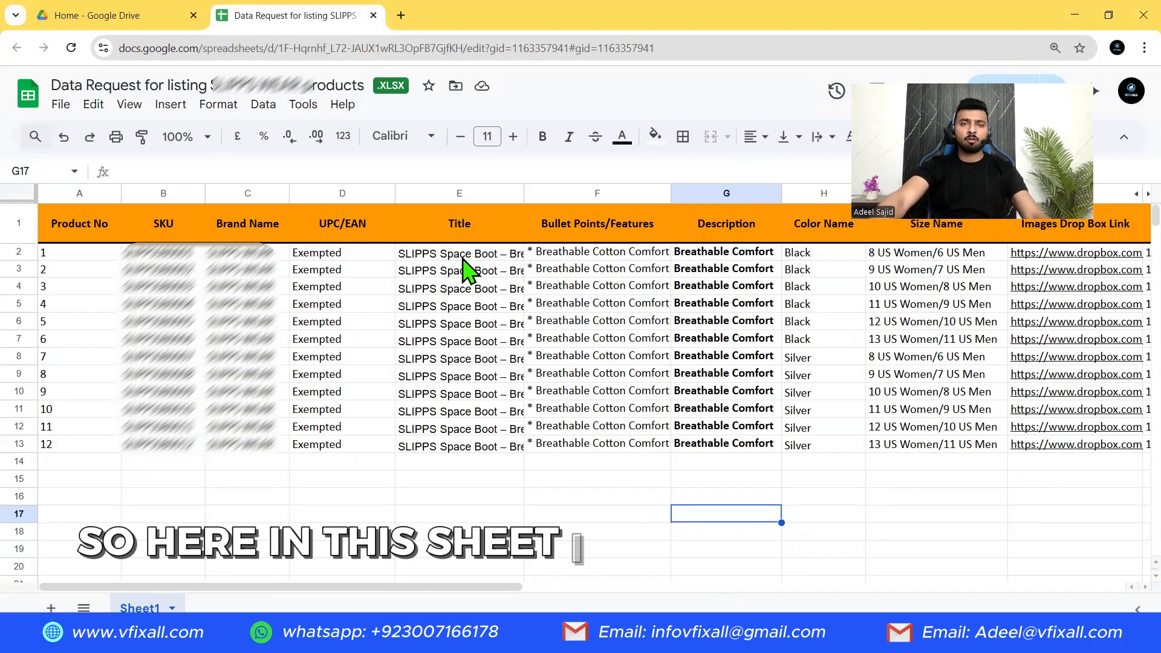
# - Copy product 1's title from the Google Sheets listing data and enter it as the Item Name in Seller Central
pyautogui.click(463, 258)
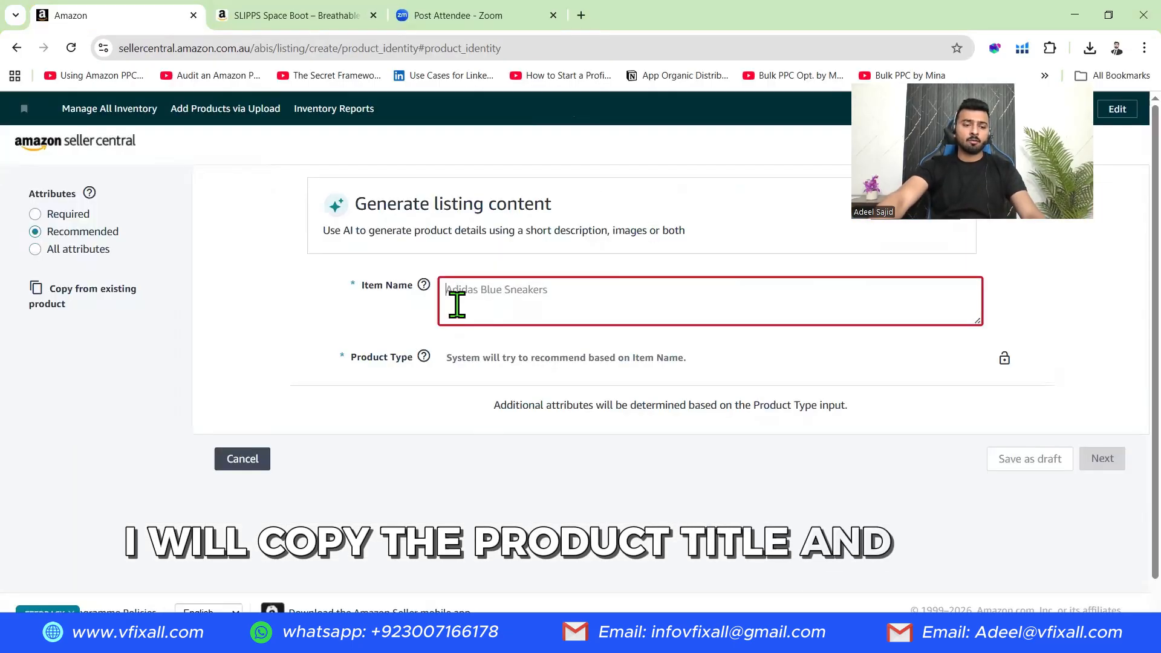
pyautogui.write('SLIPPS Space Boot – Breathable Slipper Boots with Durable Outdoor-Ready Non-Slip Rubber Sole | Unisex Retro Puffer-Style Comfort Footwear for House & Street In Snow & Winter')
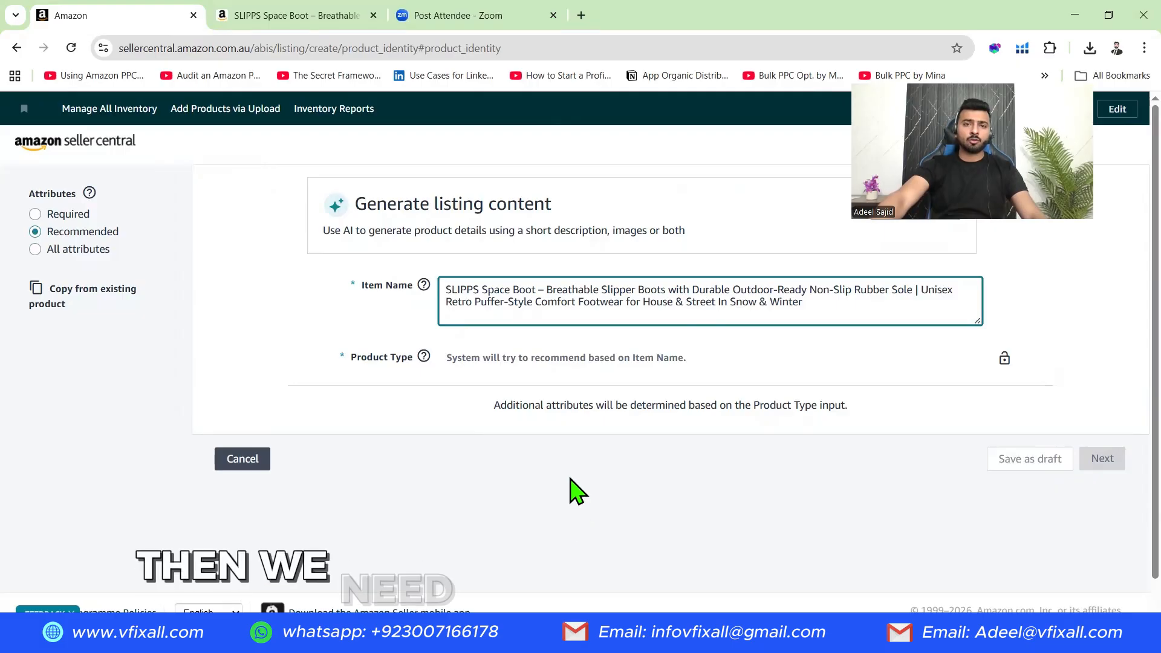
pyautogui.click(570, 479)
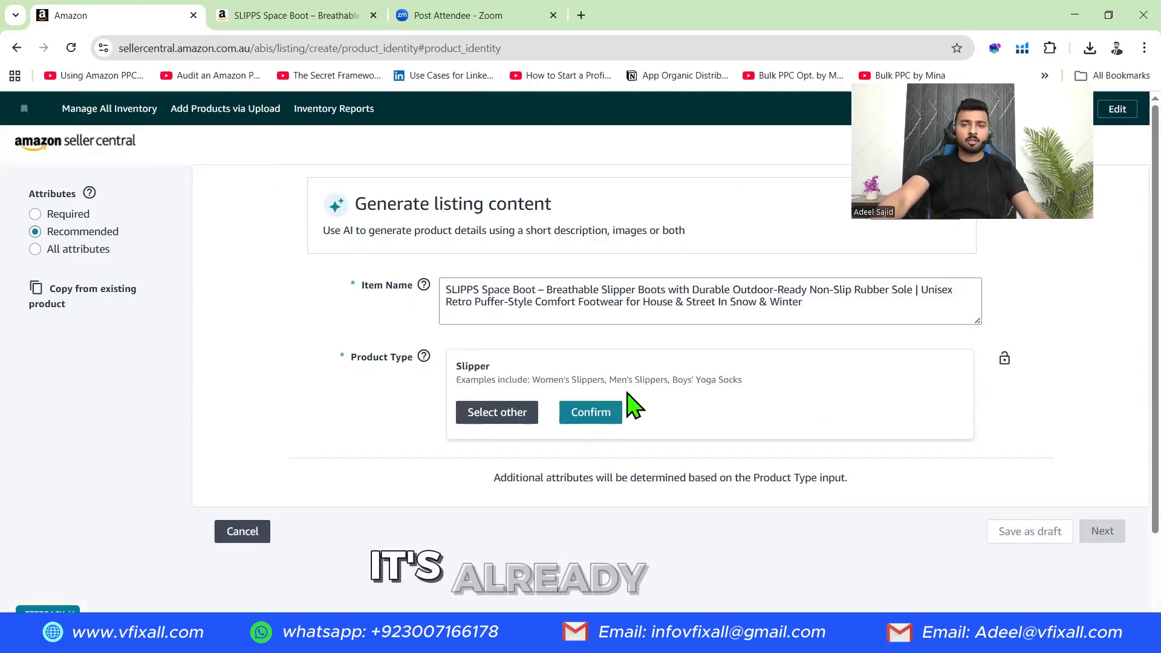
# - Choose another product type instead of the suggested one, browsing the categories to Clothing, Shoes & Accessories > Women
pyautogui.click(500, 426)
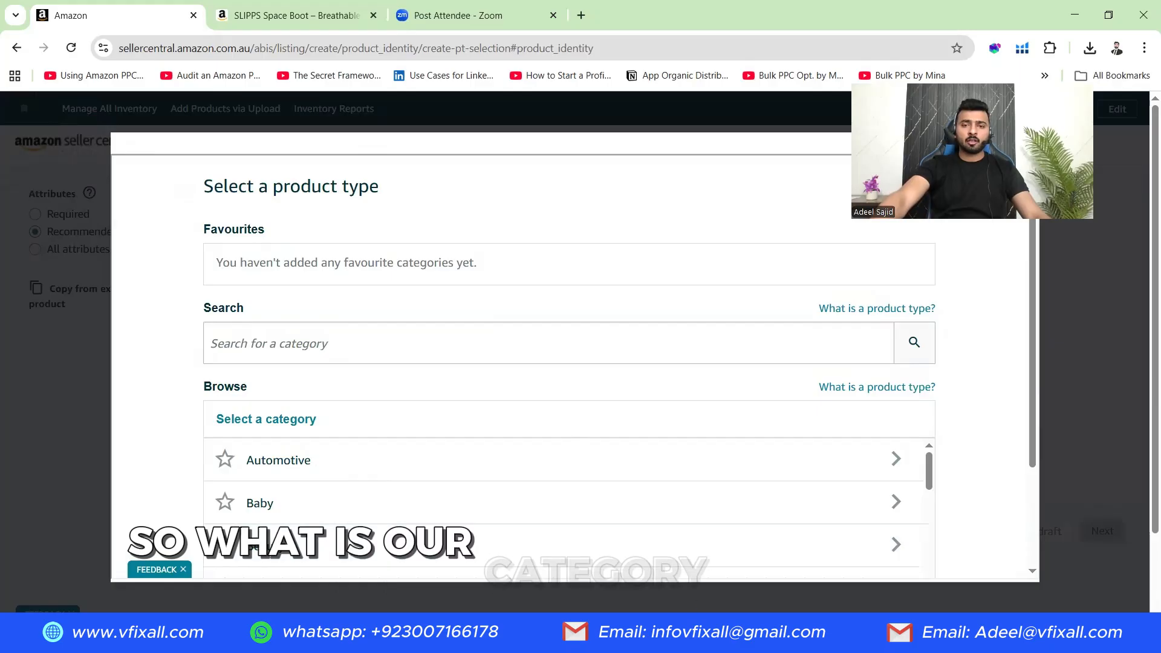
pyautogui.click(659, 638)
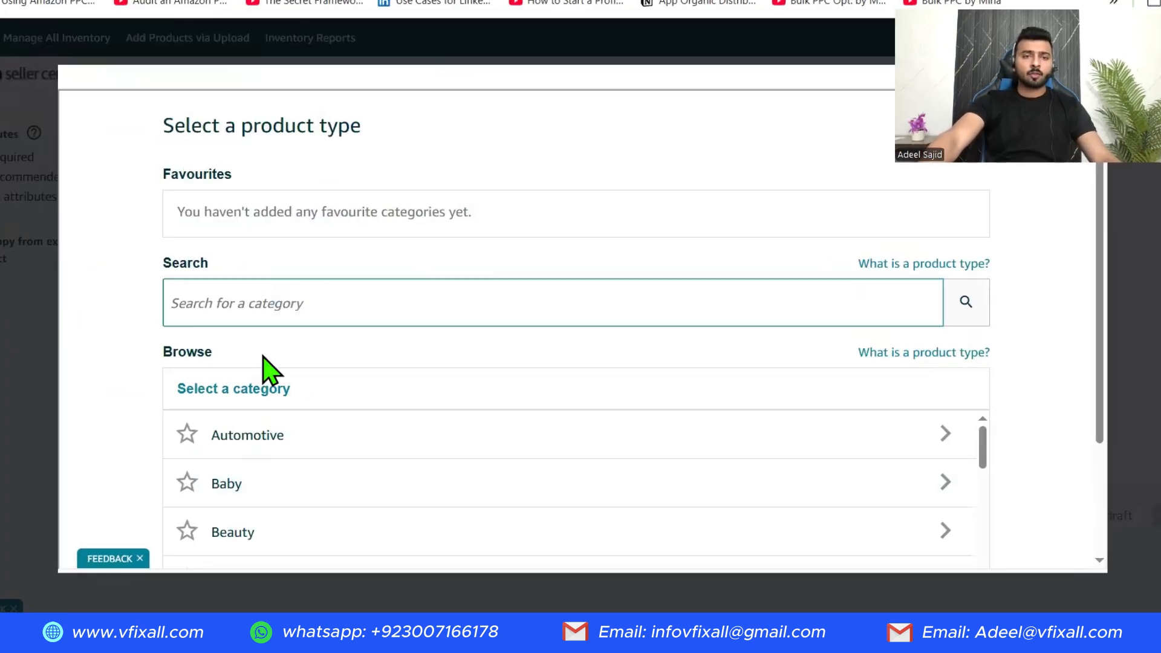
pyautogui.scroll(-4, 290, 424)
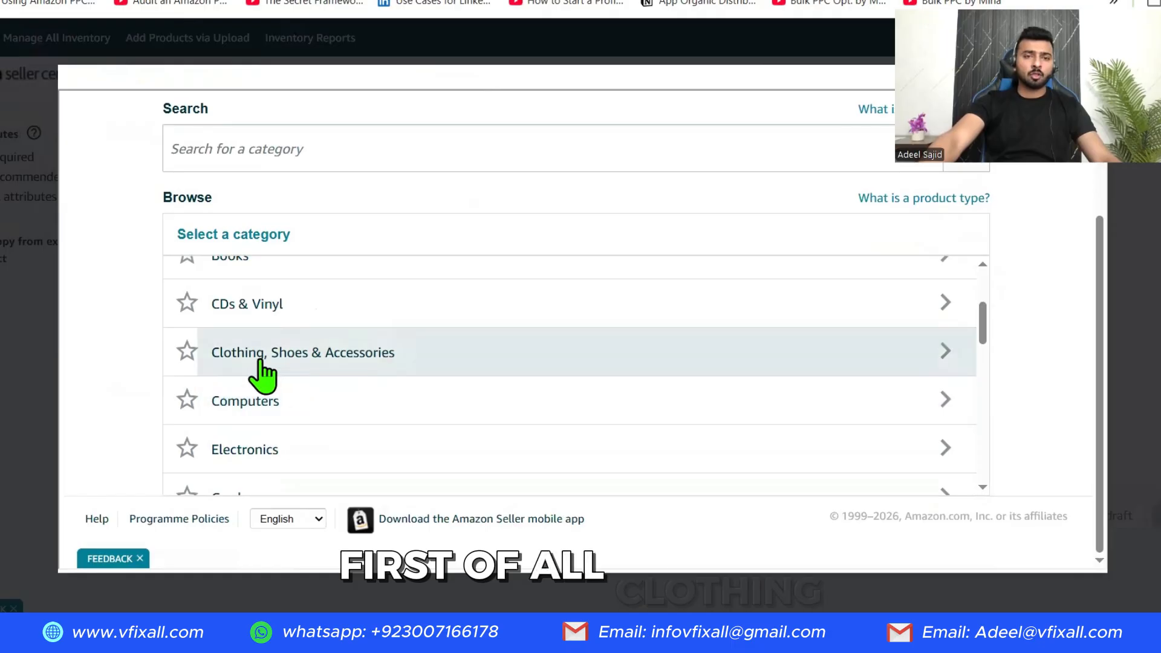
pyautogui.click(261, 356)
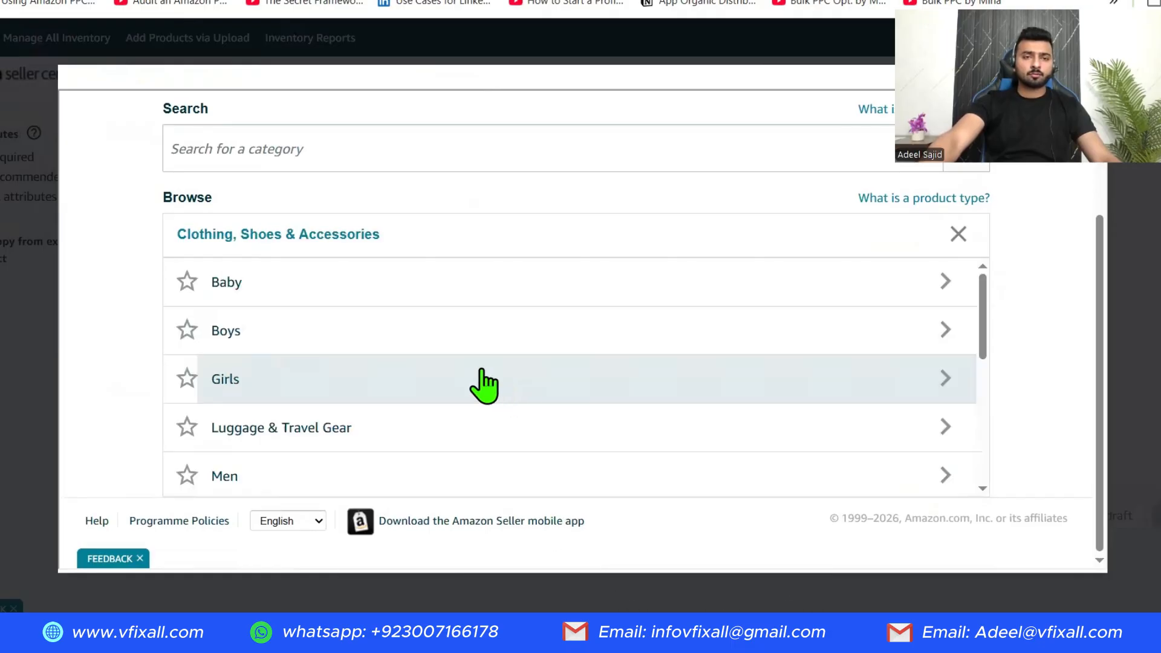
pyautogui.scroll(-2, 483, 386)
pyautogui.scroll(-1, 483, 381)
pyautogui.scroll(3, 285, 368)
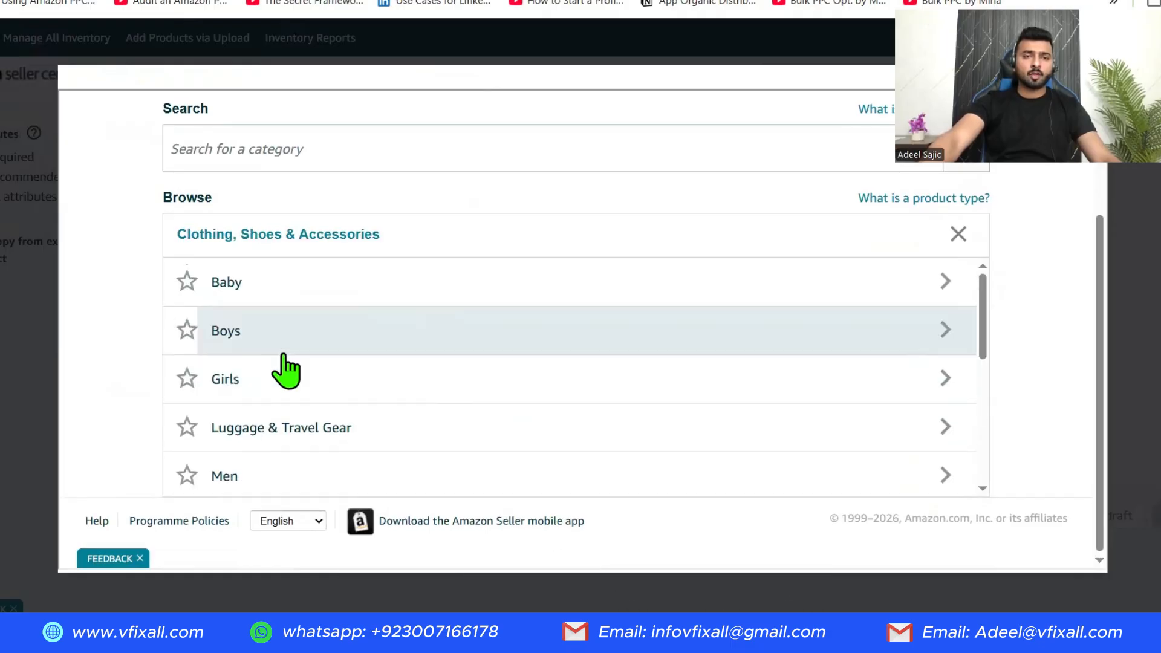
pyautogui.scroll(-3, 294, 389)
pyautogui.scroll(-3, 354, 400)
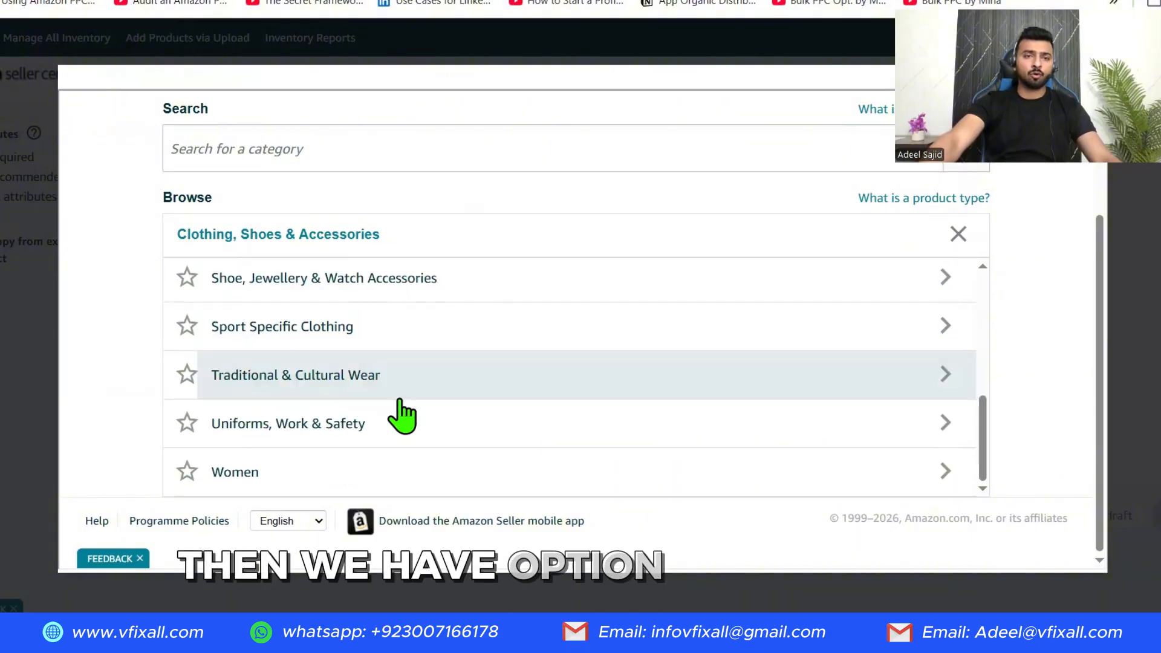
pyautogui.click(288, 486)
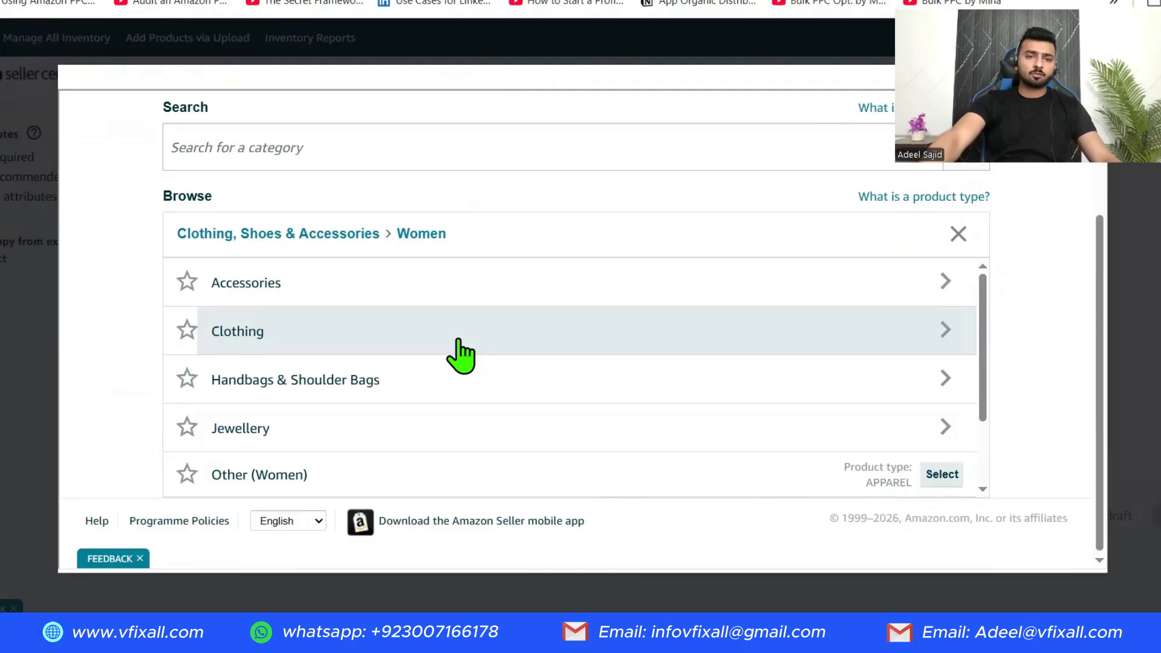
# - Within the women's Shoes category, mark Slippers as a favourite and select it as the product type
pyautogui.scroll(-2, 461, 357)
pyautogui.click(348, 438)
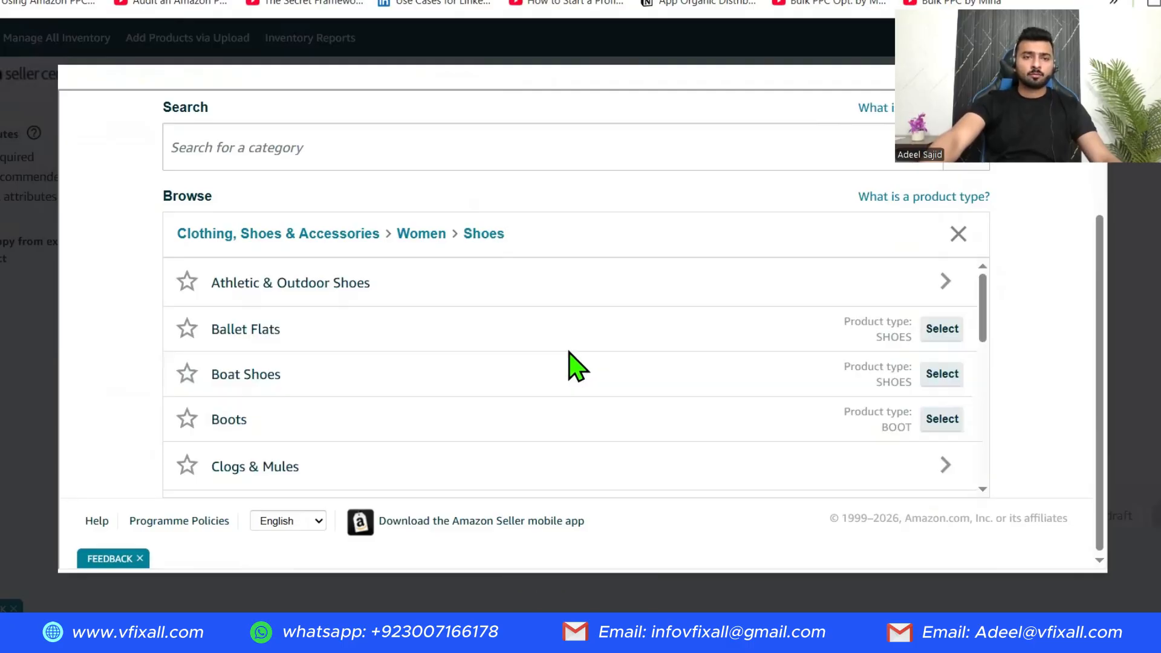
pyautogui.scroll(-3, 568, 363)
pyautogui.scroll(-5, 565, 355)
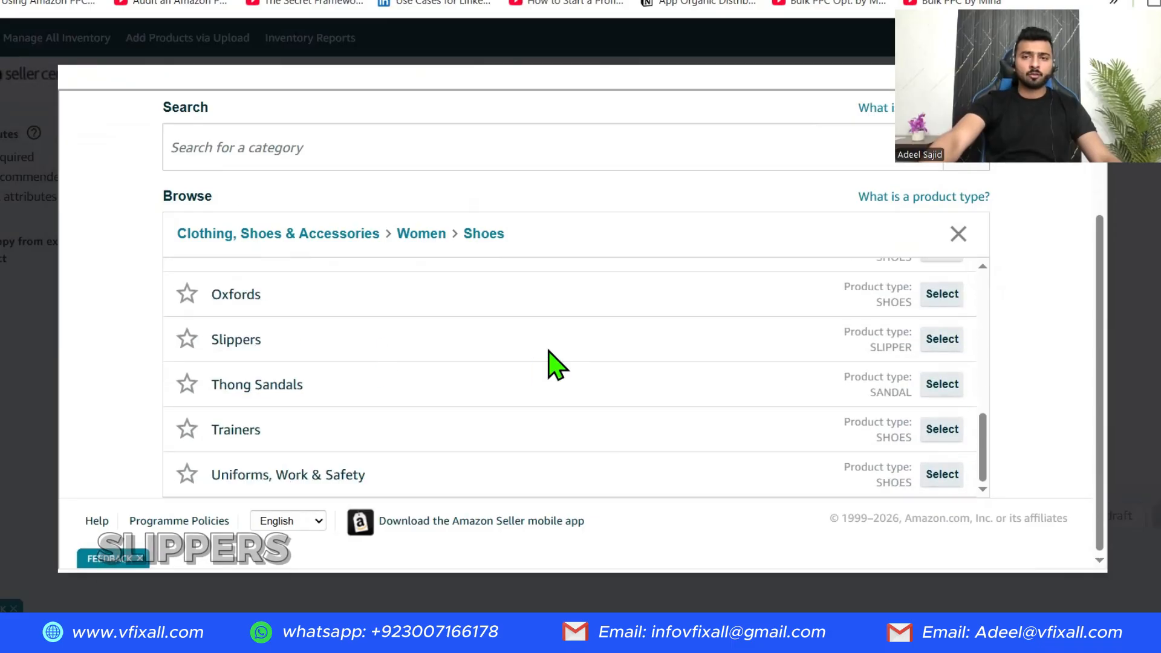
pyautogui.click(187, 341)
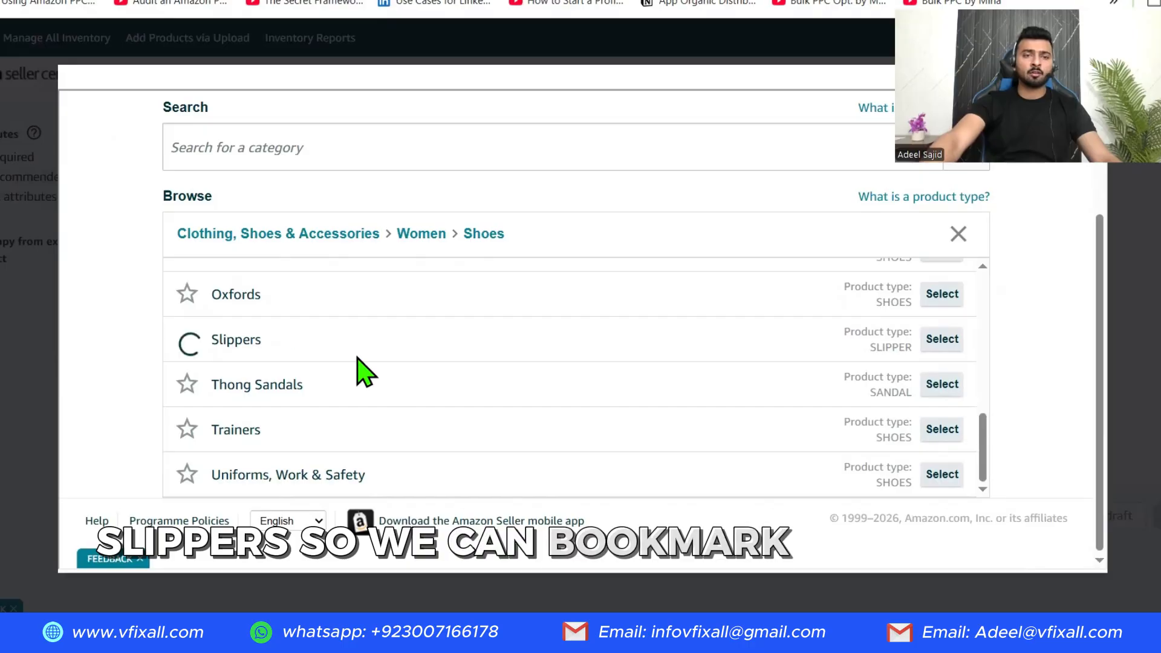
pyautogui.click(942, 339)
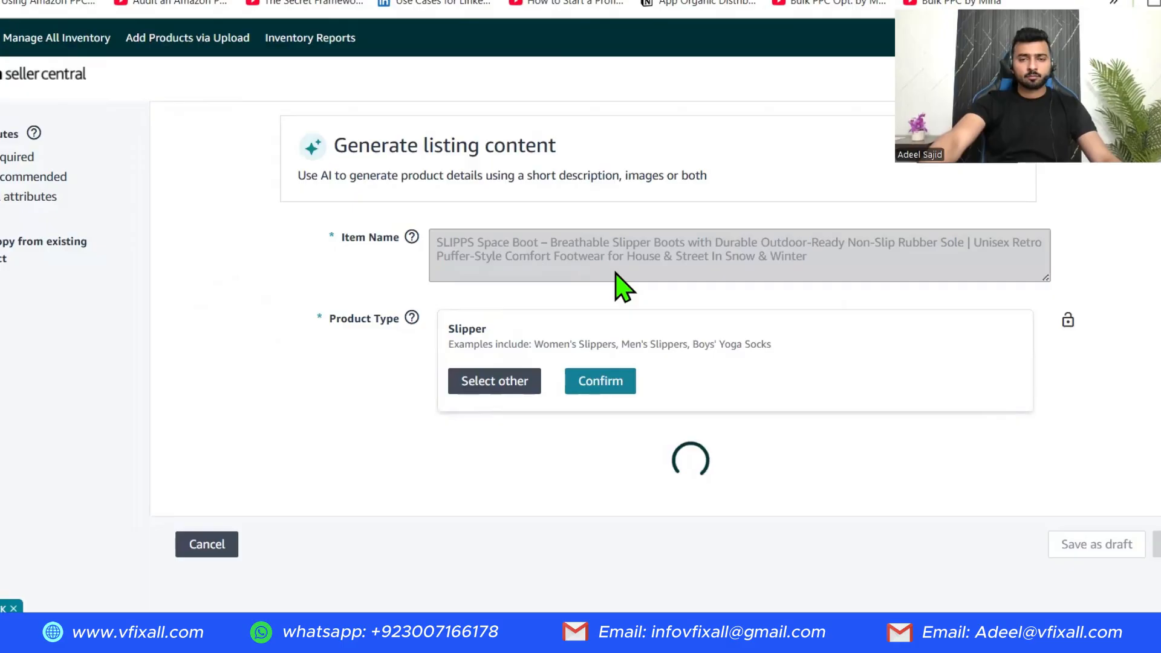
# - Disable the no-brand-name option and fill in the product's brand name using the saved full brand entry
pyautogui.scroll(-3, 617, 284)
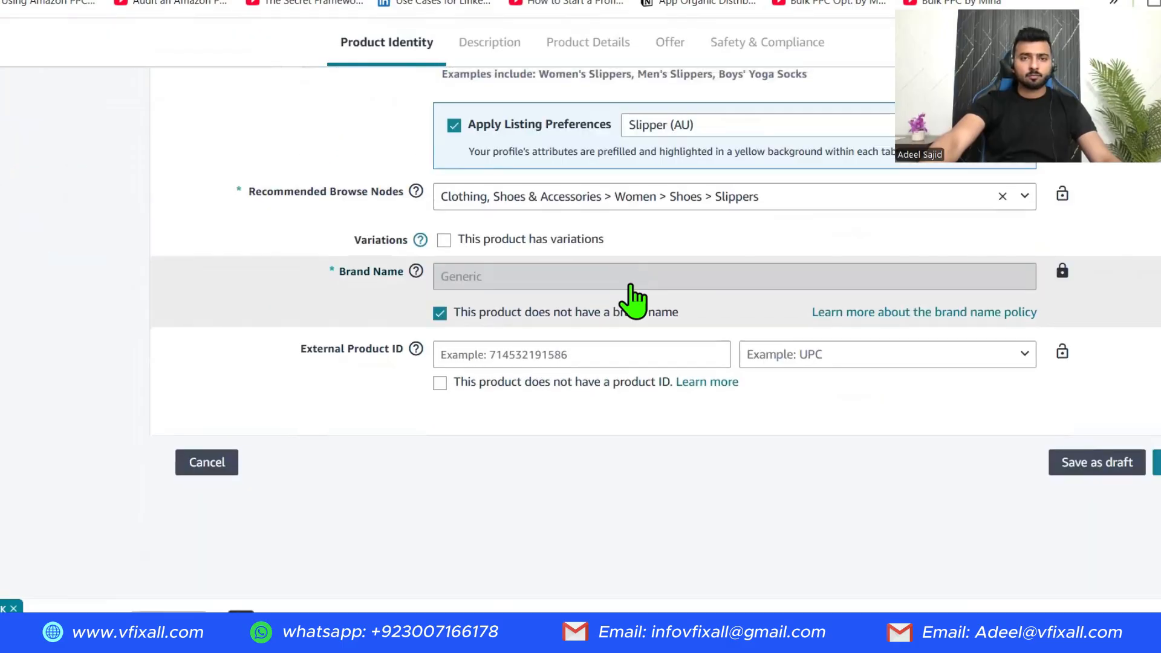
pyautogui.scroll(1, 630, 286)
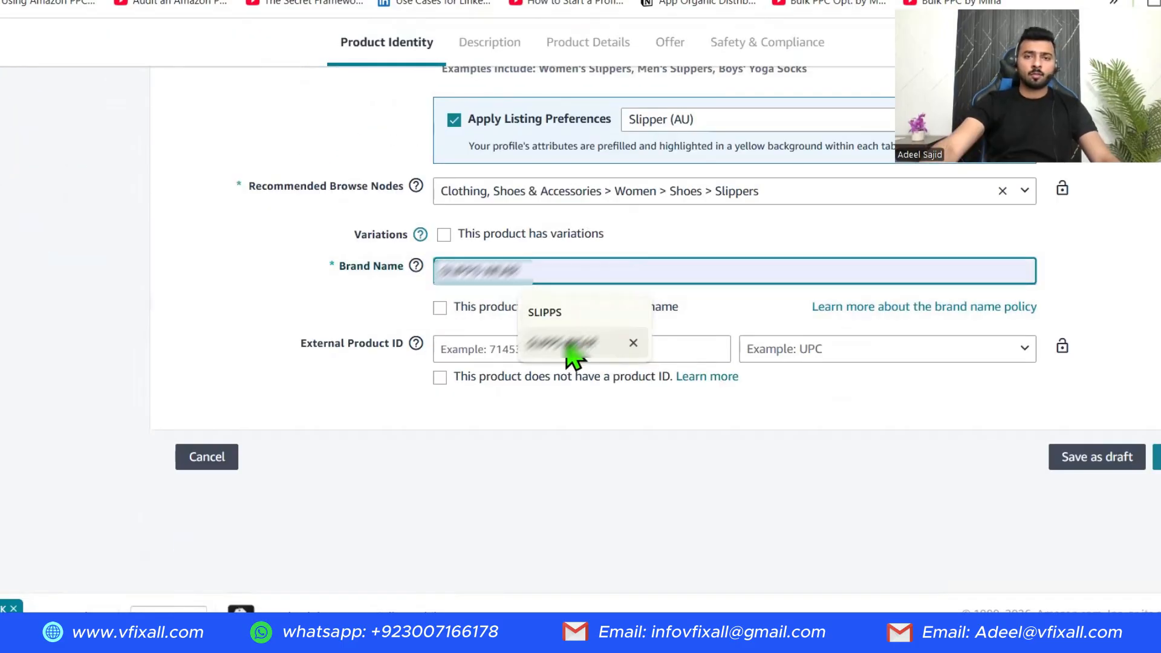
pyautogui.click(569, 343)
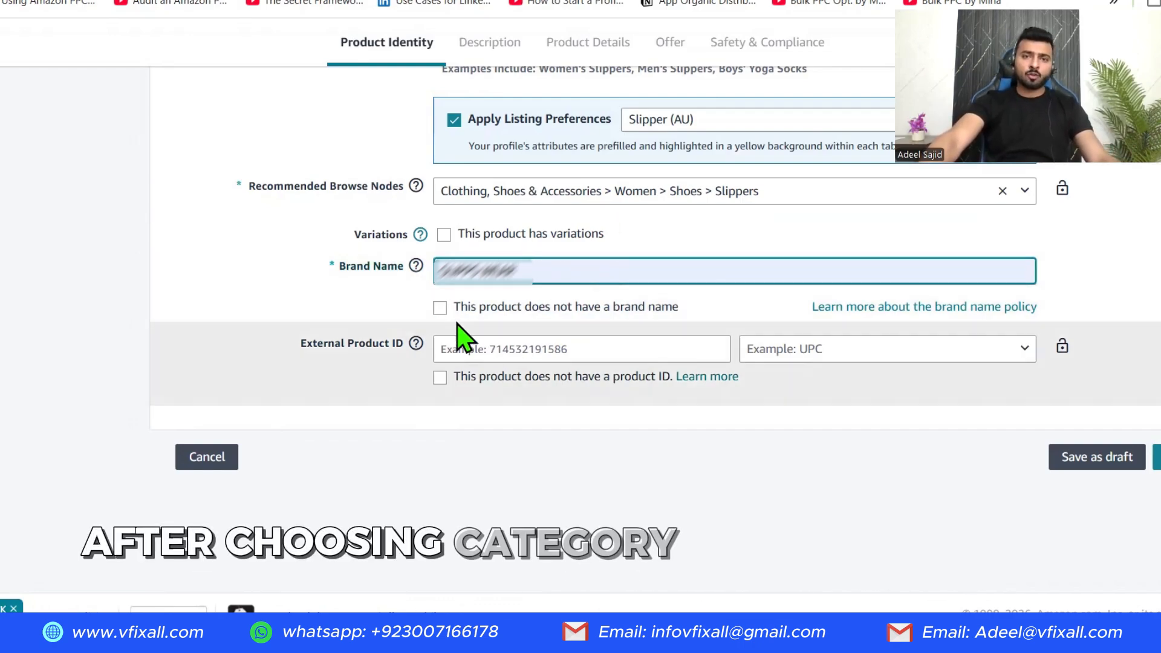
pyautogui.click(521, 355)
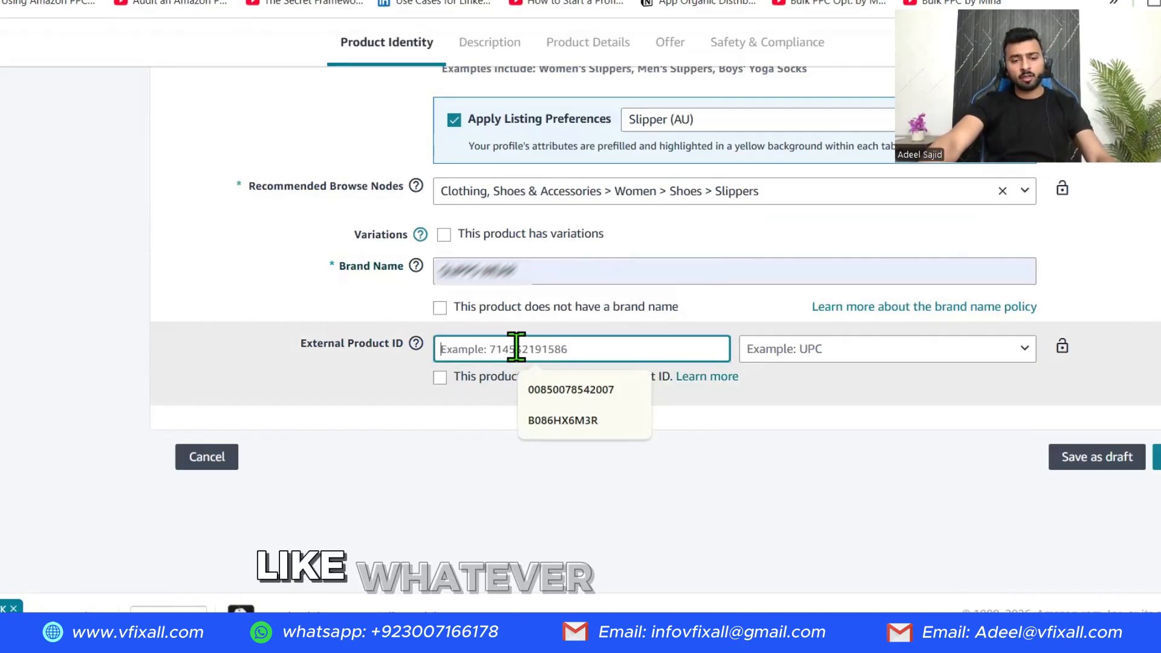
pyautogui.write('`2')
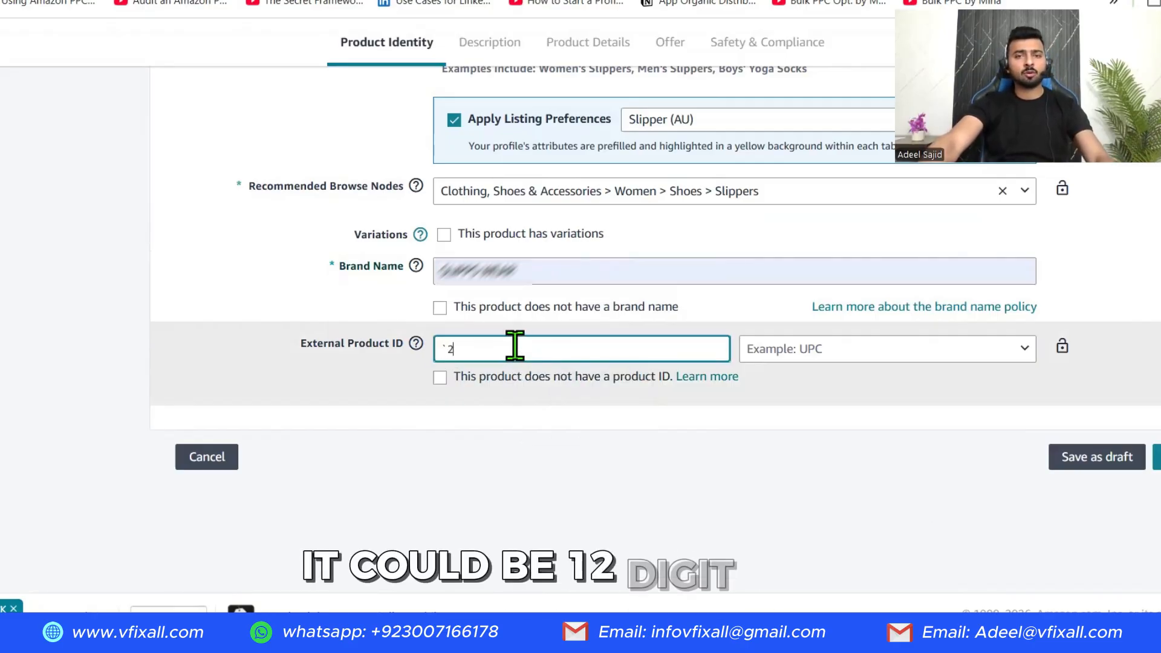
pyautogui.write('345')
pyautogui.press('BackSpace')
pyautogui.press('BackSpace')
pyautogui.press('BackSpace')
pyautogui.press('BackSpace')
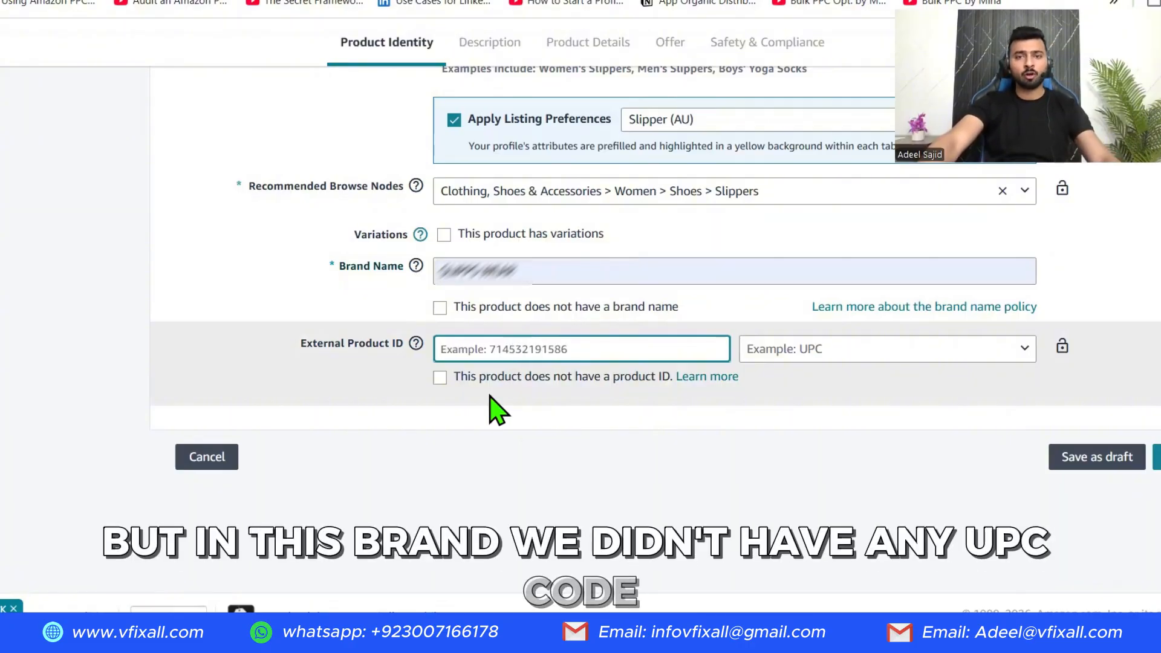
# - Declare that the product does not have a product ID and continue to the Description page
pyautogui.click(532, 419)
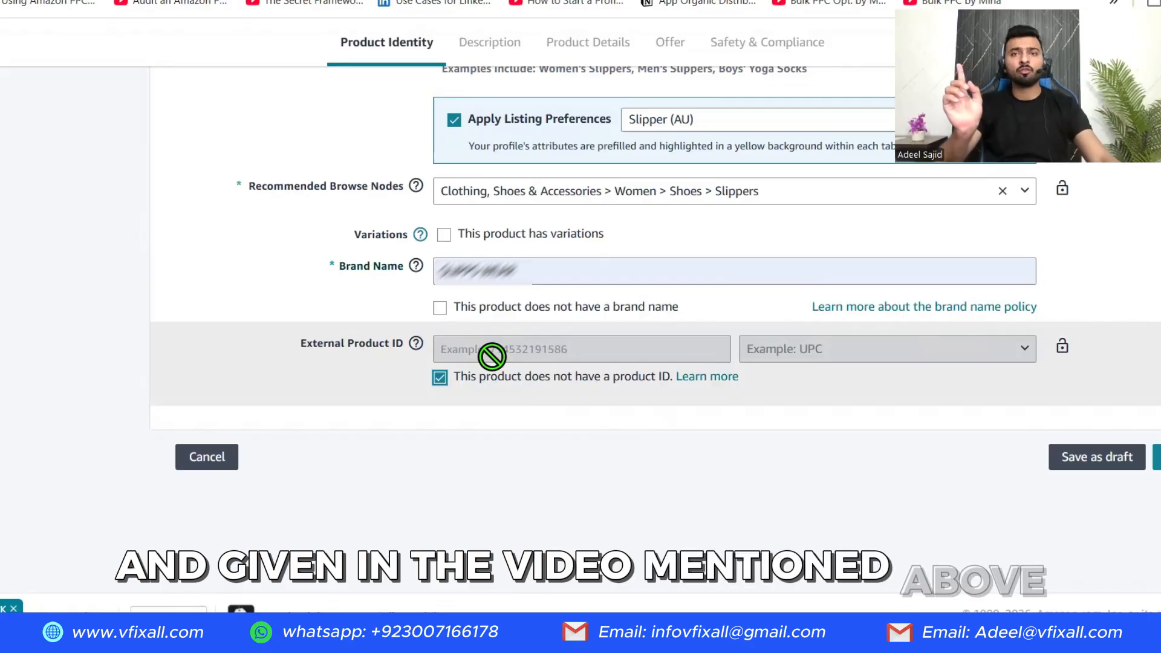
pyautogui.scroll(2, 542, 302)
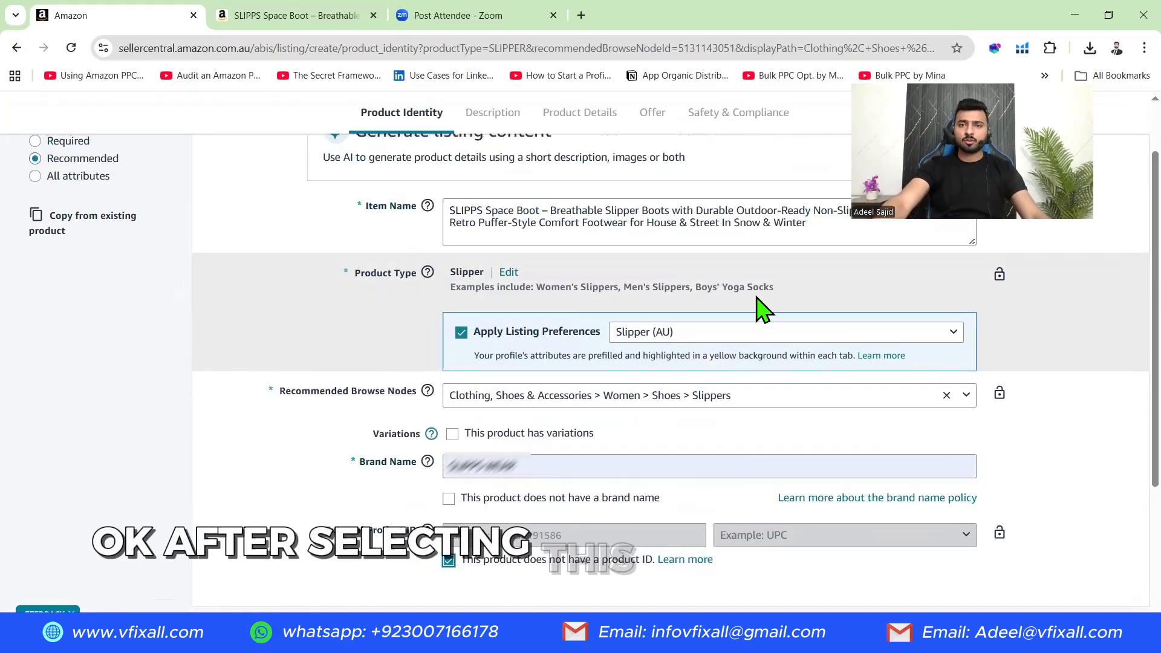
pyautogui.scroll(-3, 764, 308)
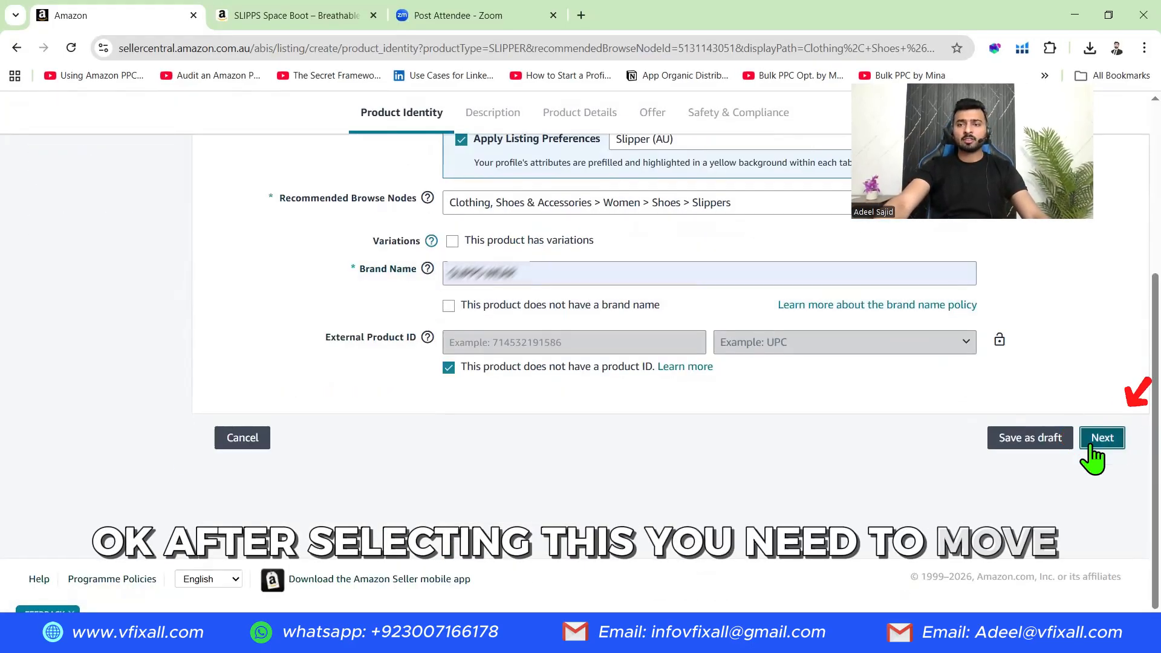
pyautogui.click(1089, 441)
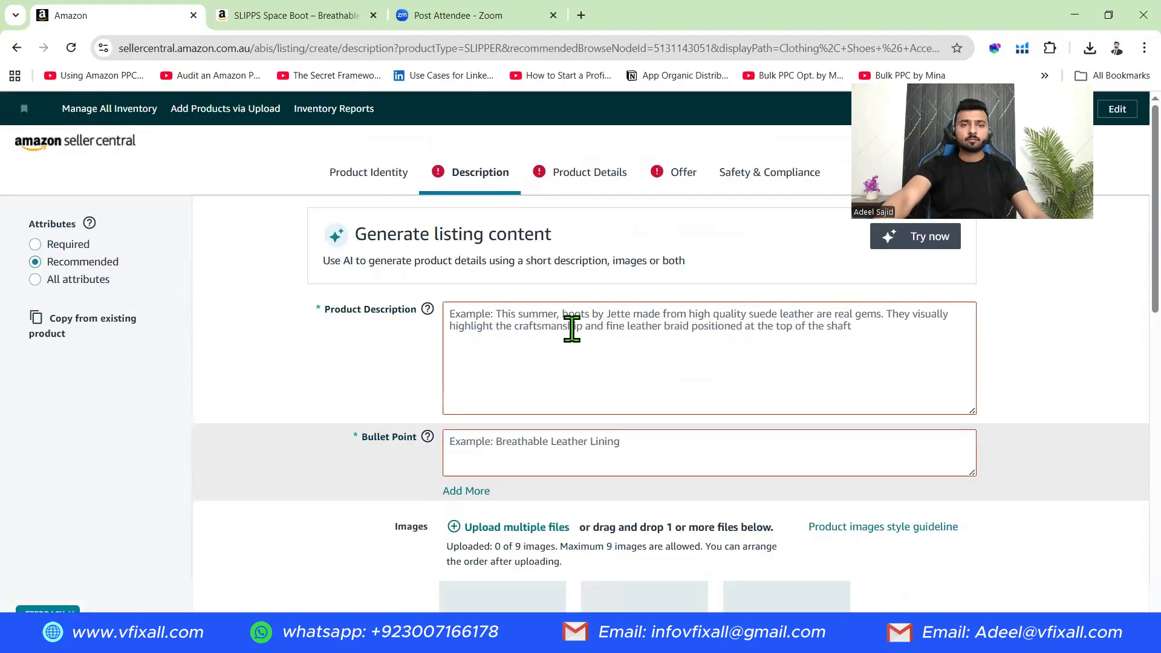
# - Examine the Product Description, Bullet Point and Images fields on the Description page, with a look at the listing data sheet
pyautogui.click(571, 329)
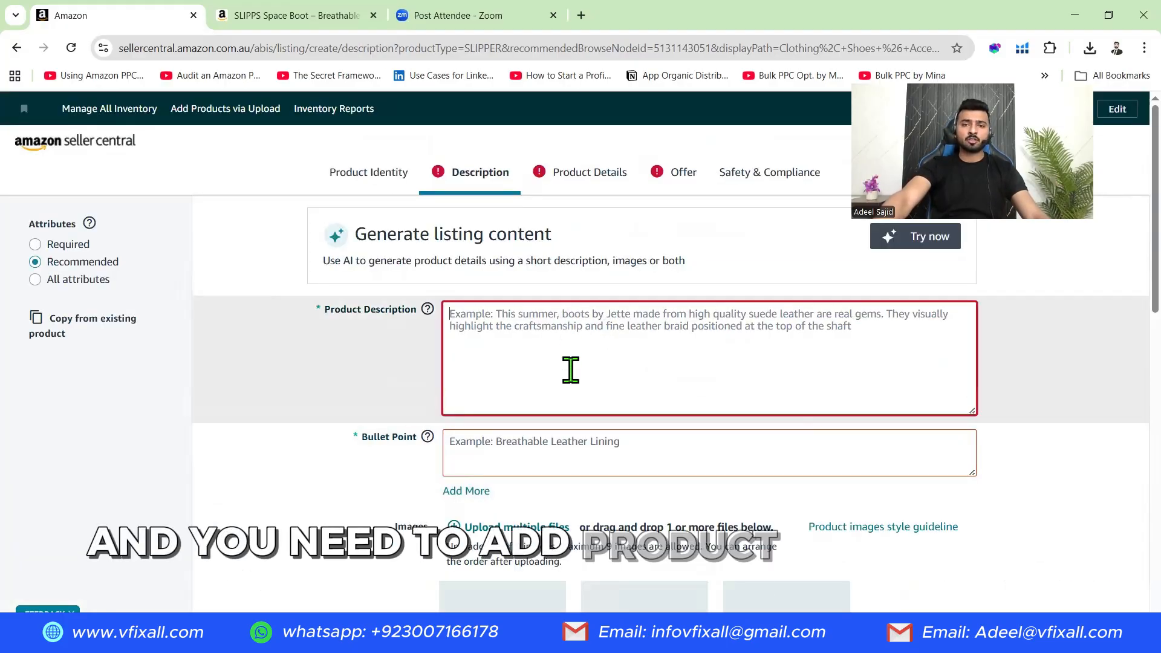
pyautogui.scroll(-3, 570, 370)
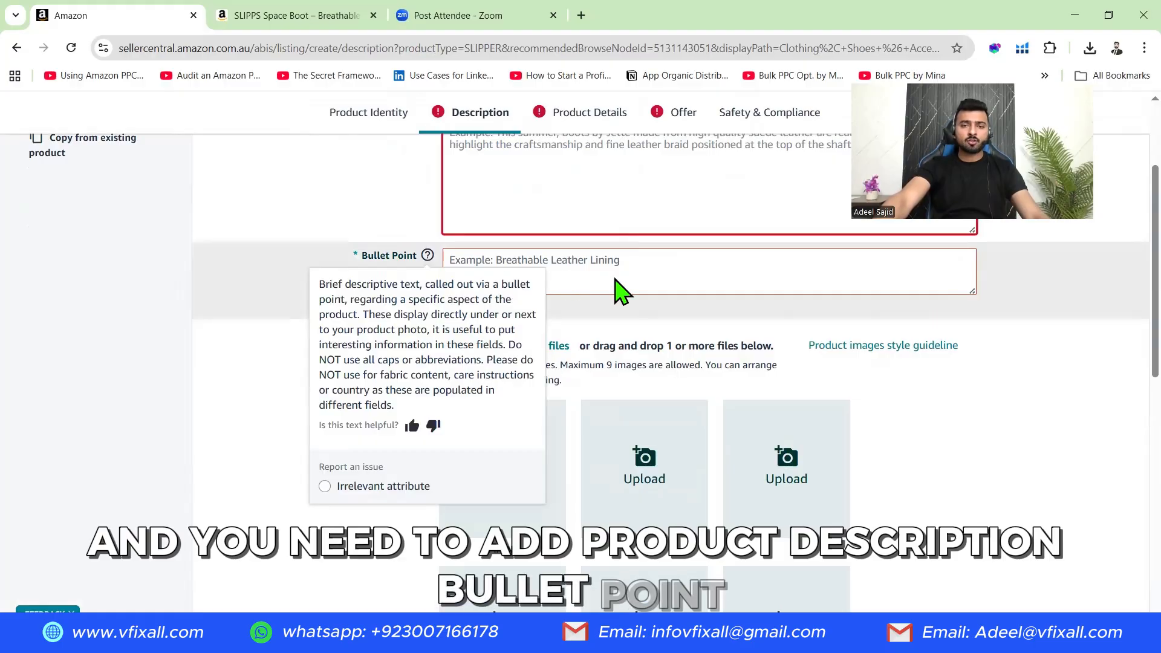
pyautogui.scroll(-2, 647, 466)
pyautogui.hotkey('alt', 'Tab')
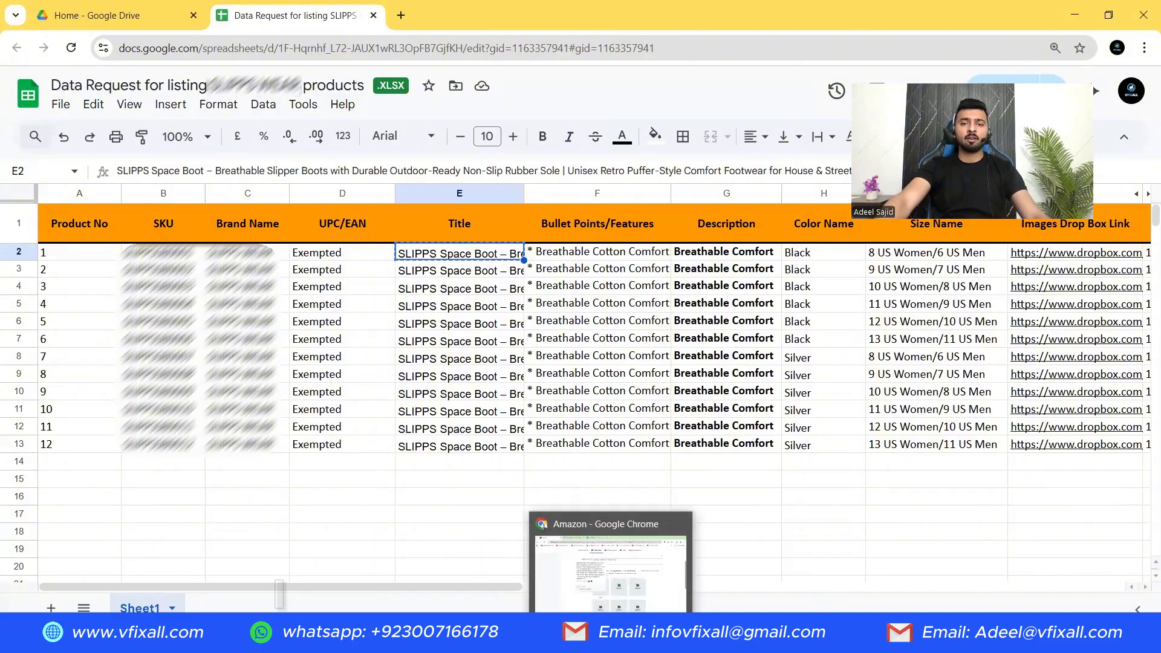
pyautogui.click(612, 566)
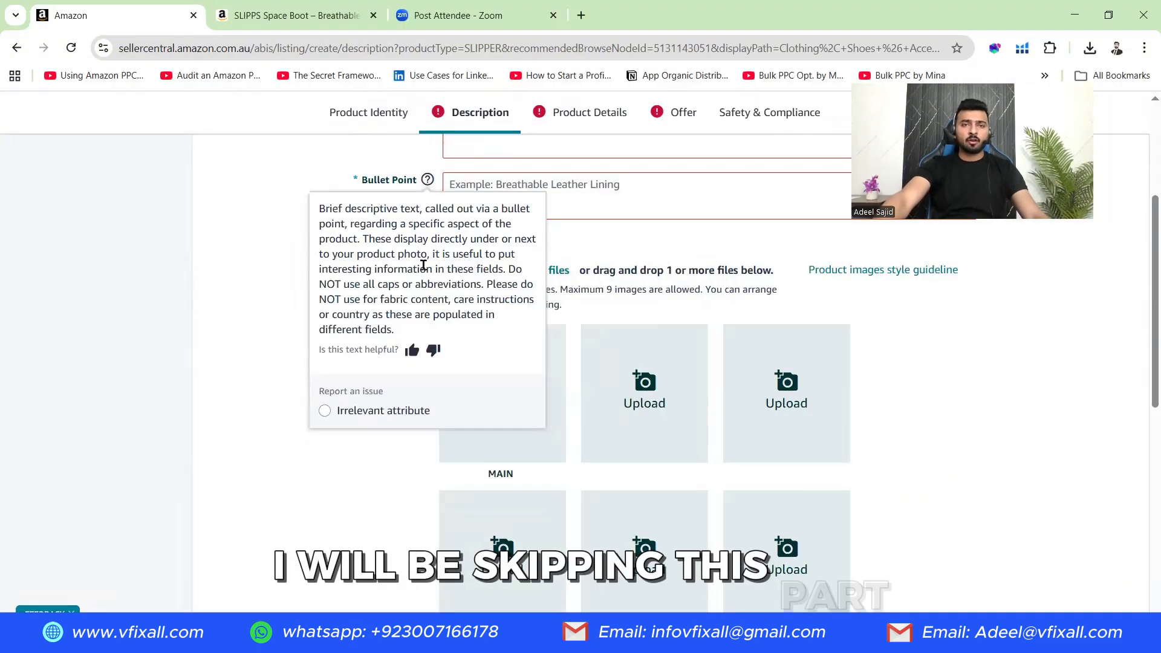
pyautogui.scroll(-1, 632, 345)
pyautogui.scroll(-8, 644, 314)
pyautogui.scroll(5, 599, 224)
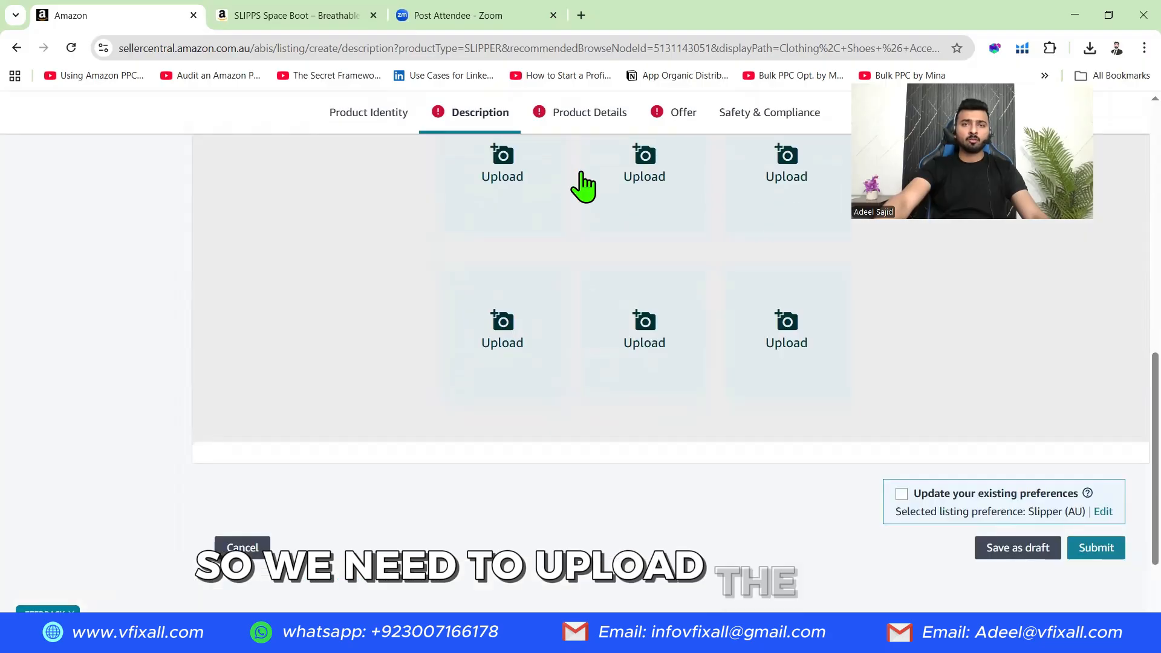
# - Examine the Product Details fields, from model number and style through footwear size to heel, seasons and fabric attributes
pyautogui.click(567, 115)
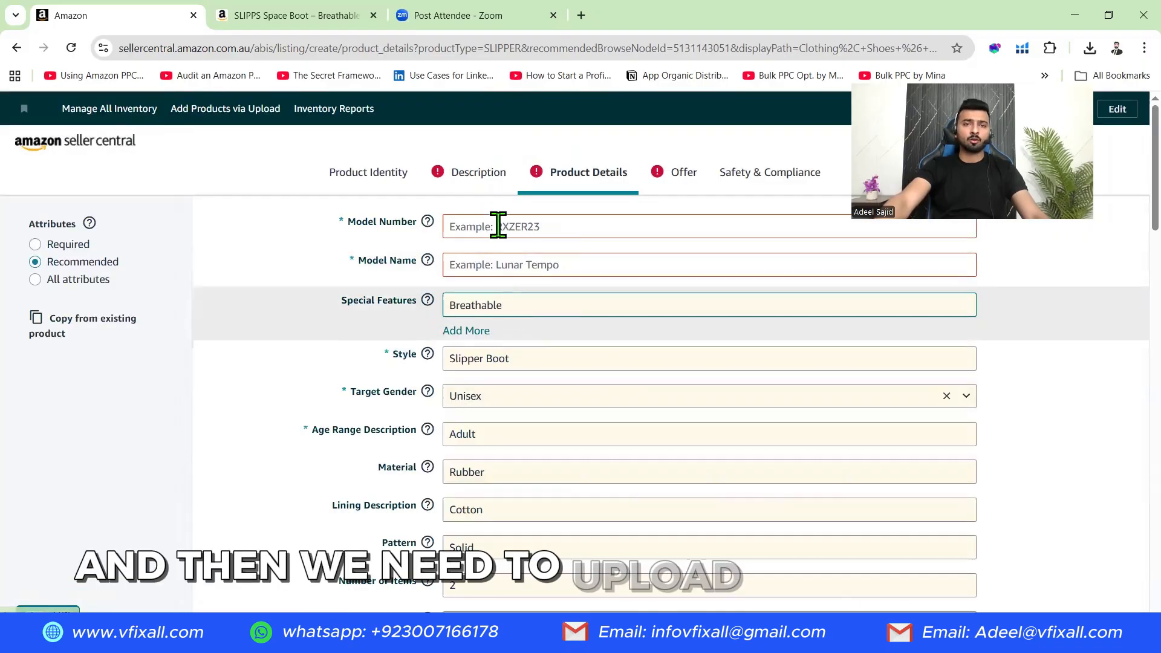
pyautogui.scroll(-3, 511, 315)
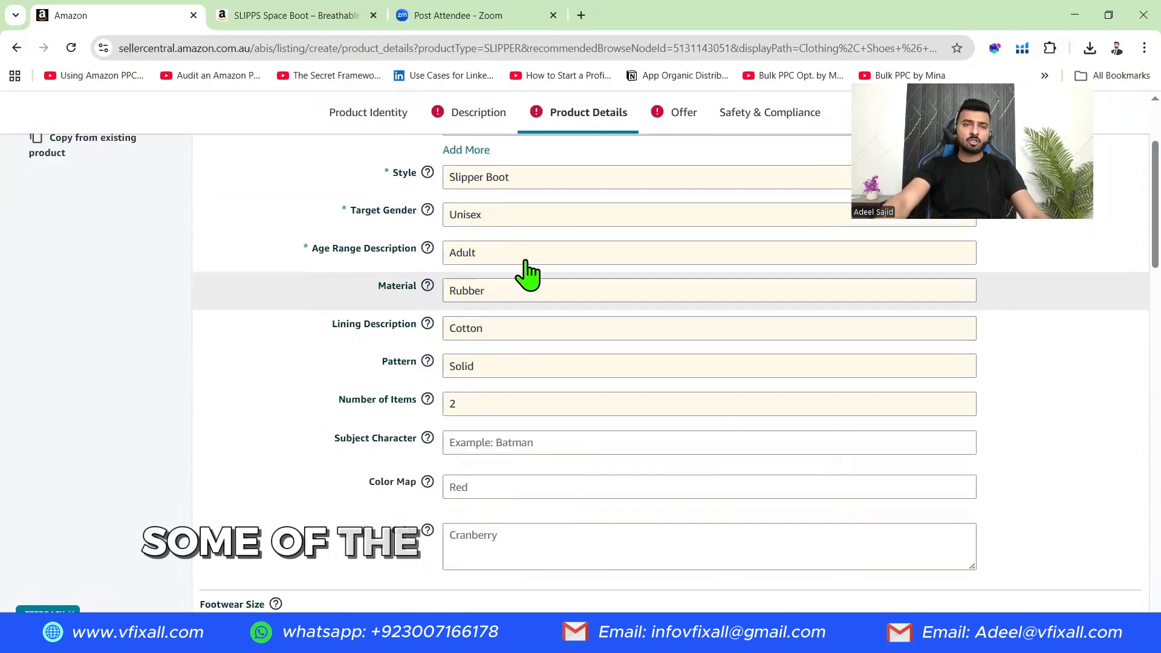
pyautogui.scroll(-7, 533, 284)
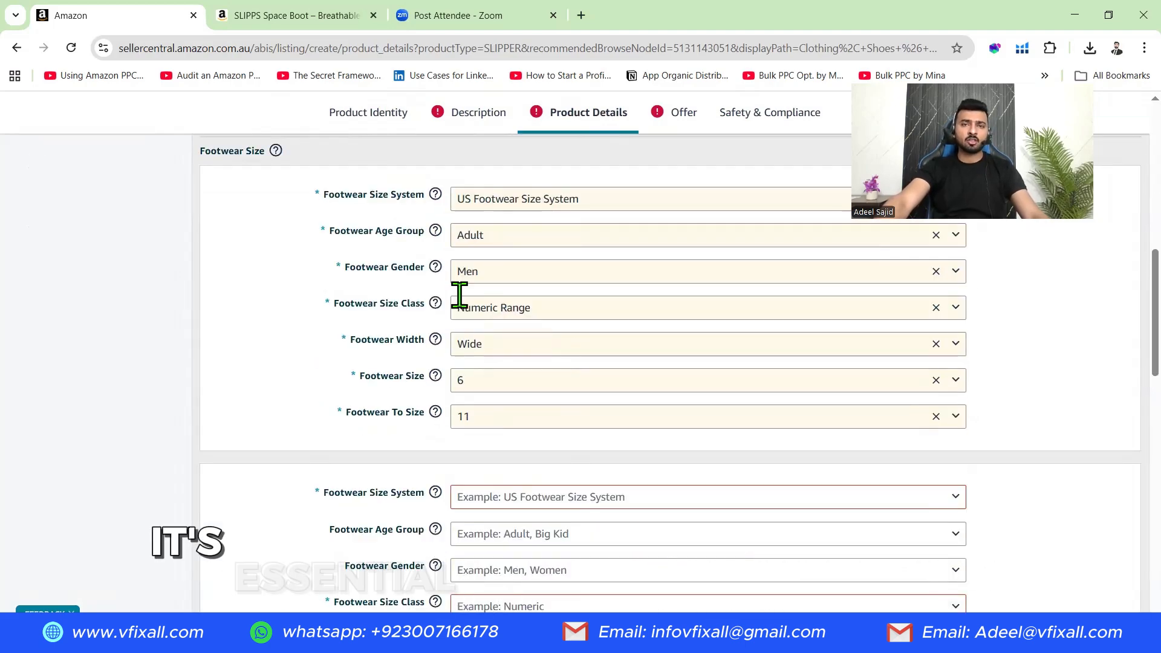
pyautogui.scroll(-4, 516, 293)
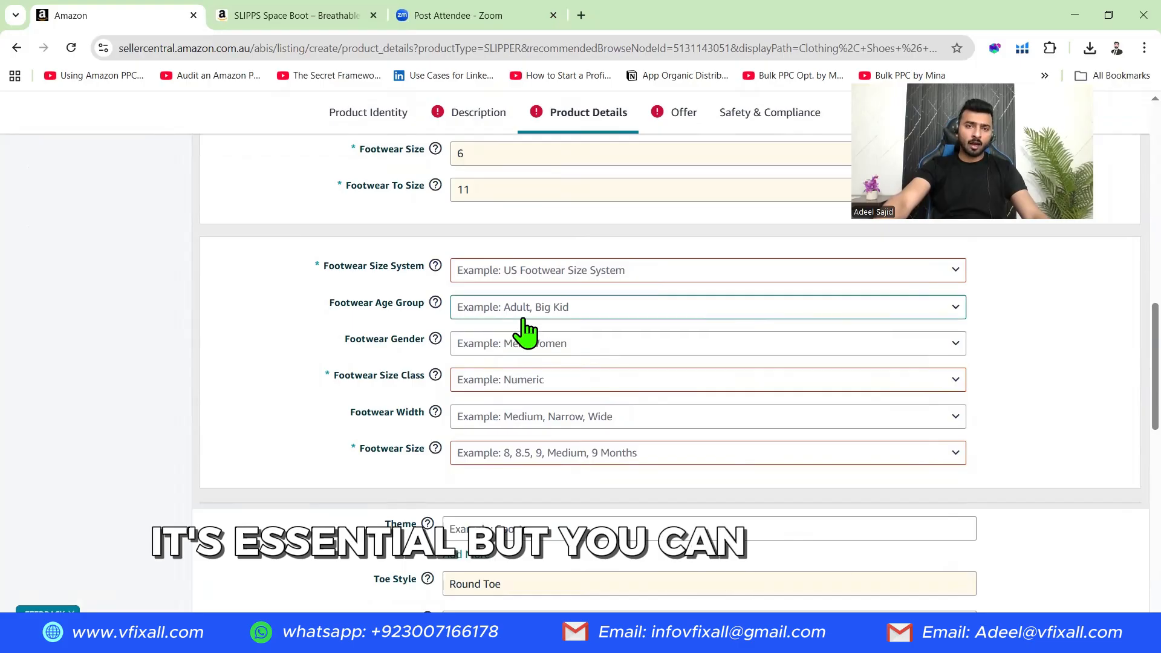
pyautogui.scroll(-10, 526, 332)
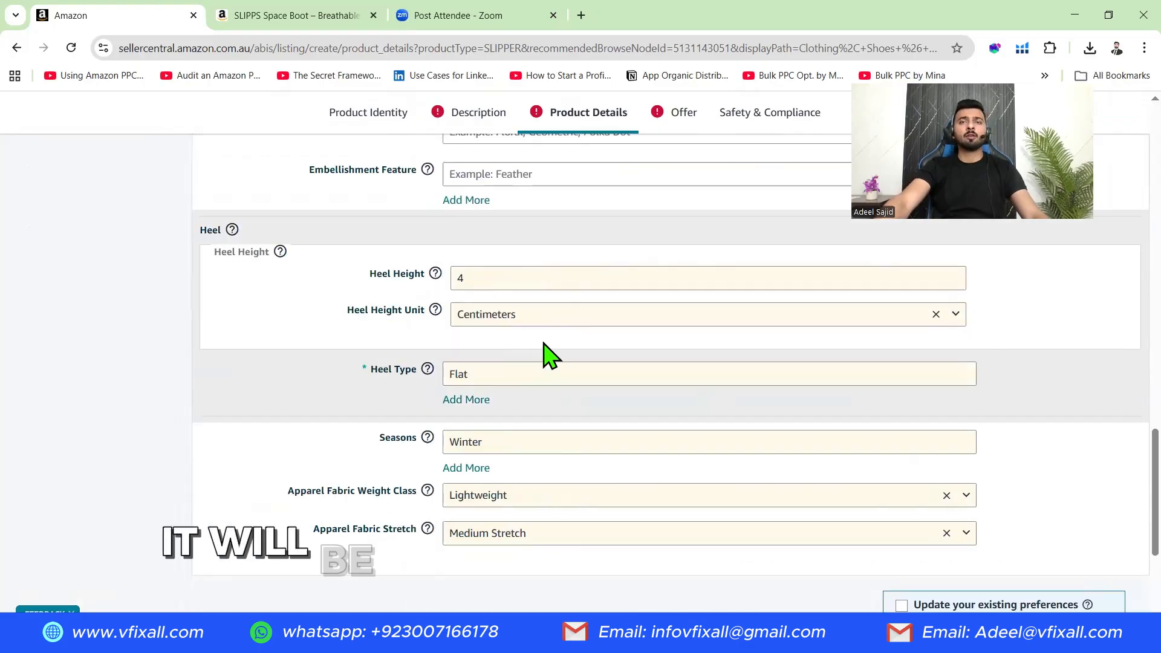
pyautogui.scroll(10, 537, 316)
# - Examine the Offer page's SKU, quantity, price, condition and fulfilment fields, with a look at the product data checklist in Word
pyautogui.click(673, 127)
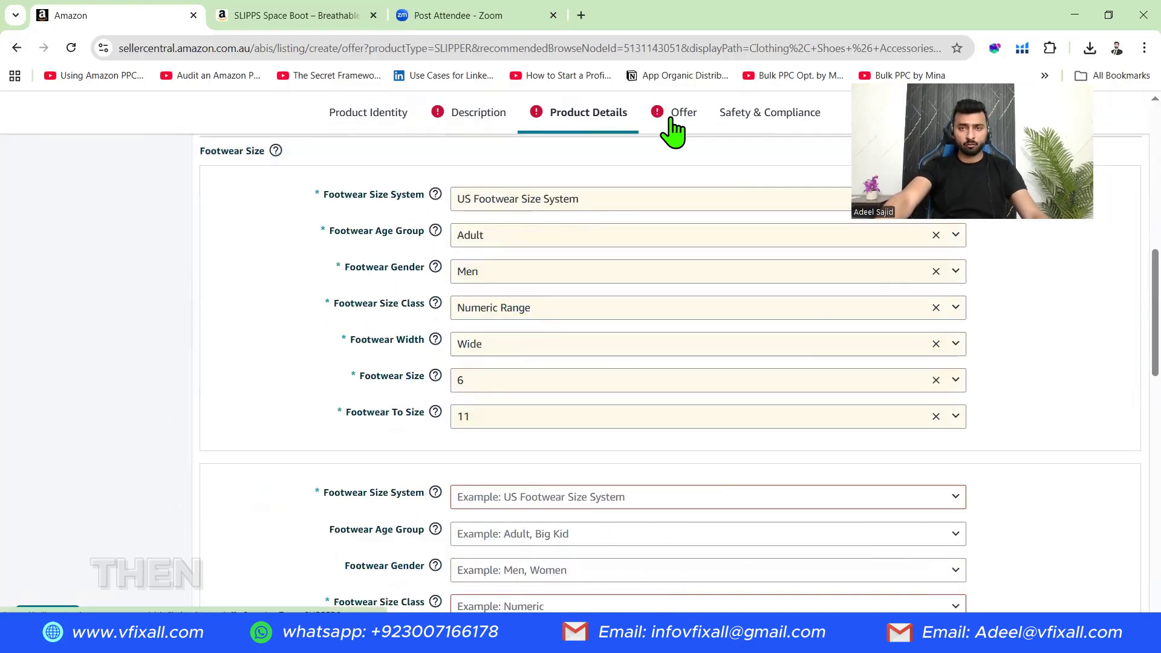
pyautogui.scroll(-2, 563, 314)
pyautogui.click(485, 186)
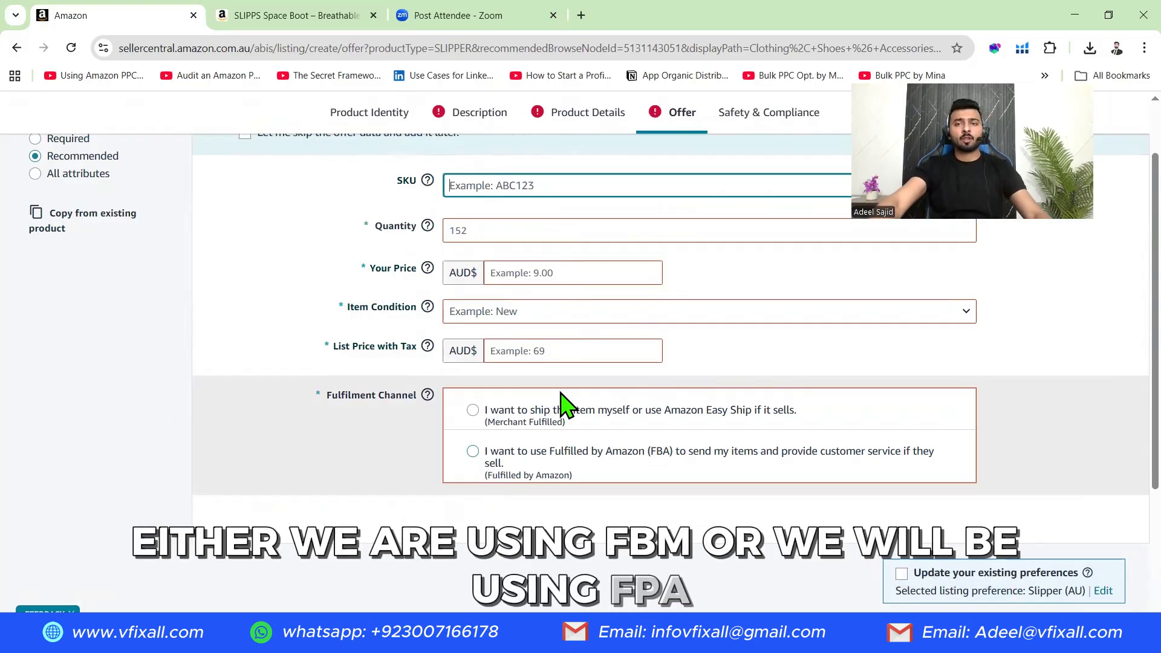
pyautogui.scroll(-3, 1089, 432)
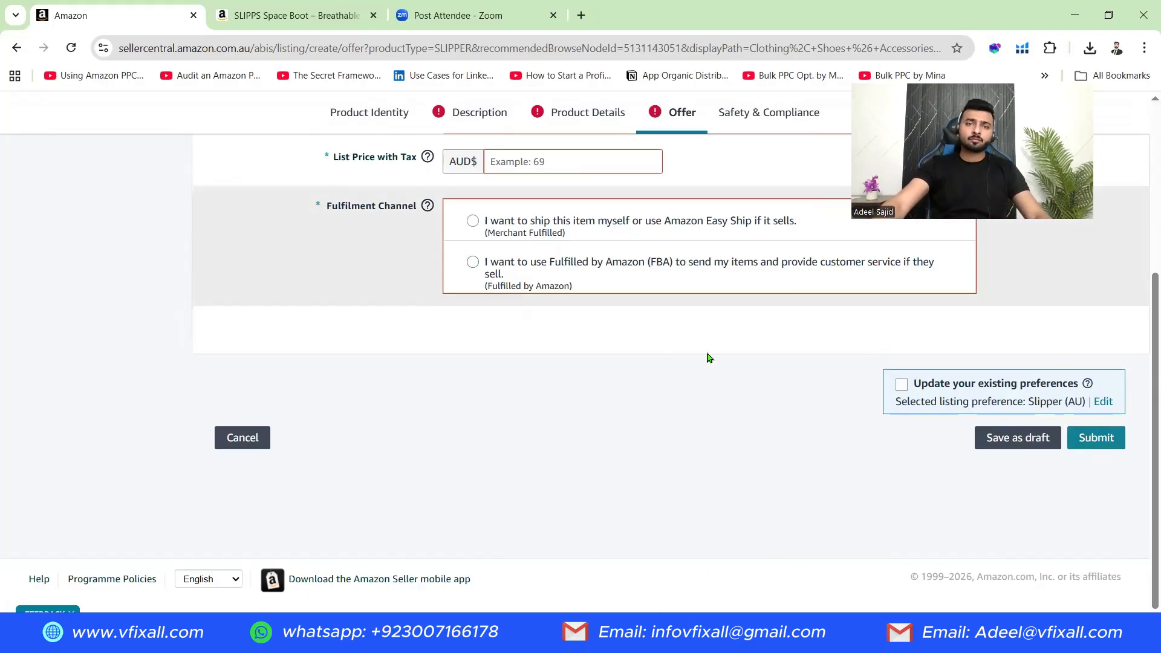
pyautogui.scroll(5, 689, 333)
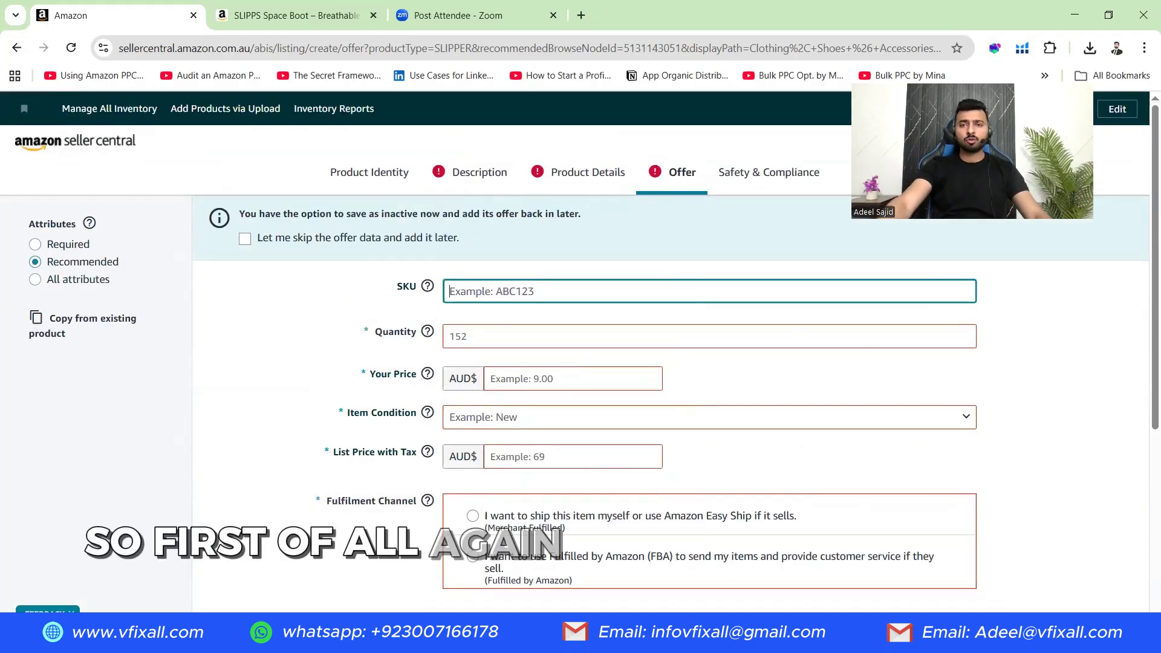
pyautogui.click(604, 635)
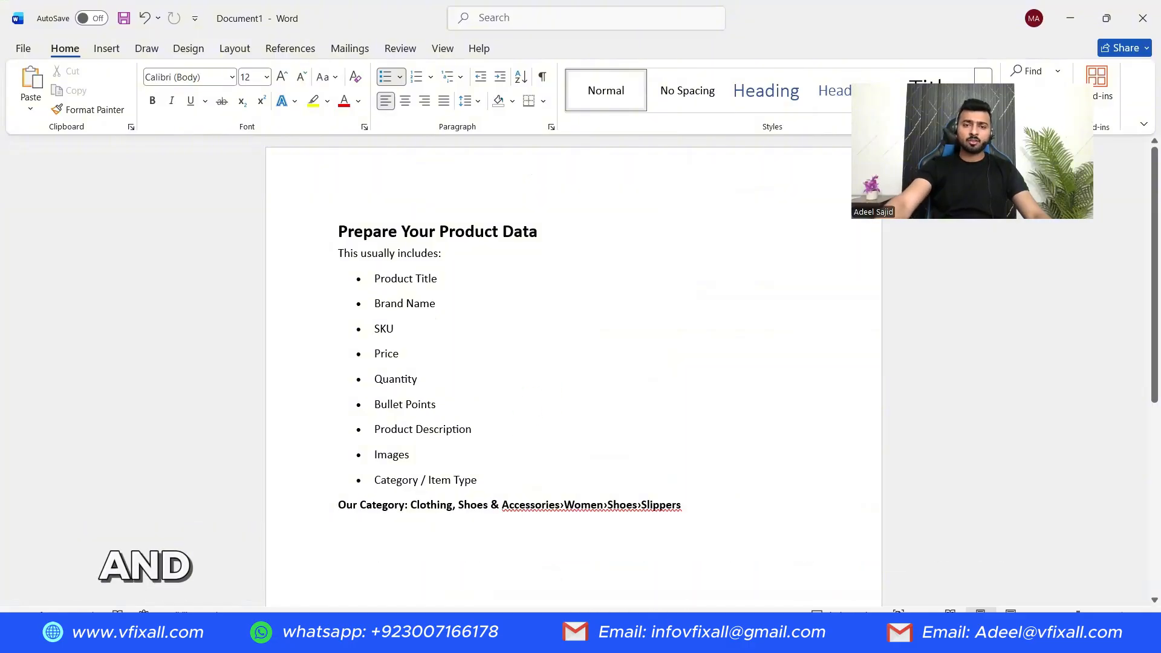
pyautogui.click(605, 635)
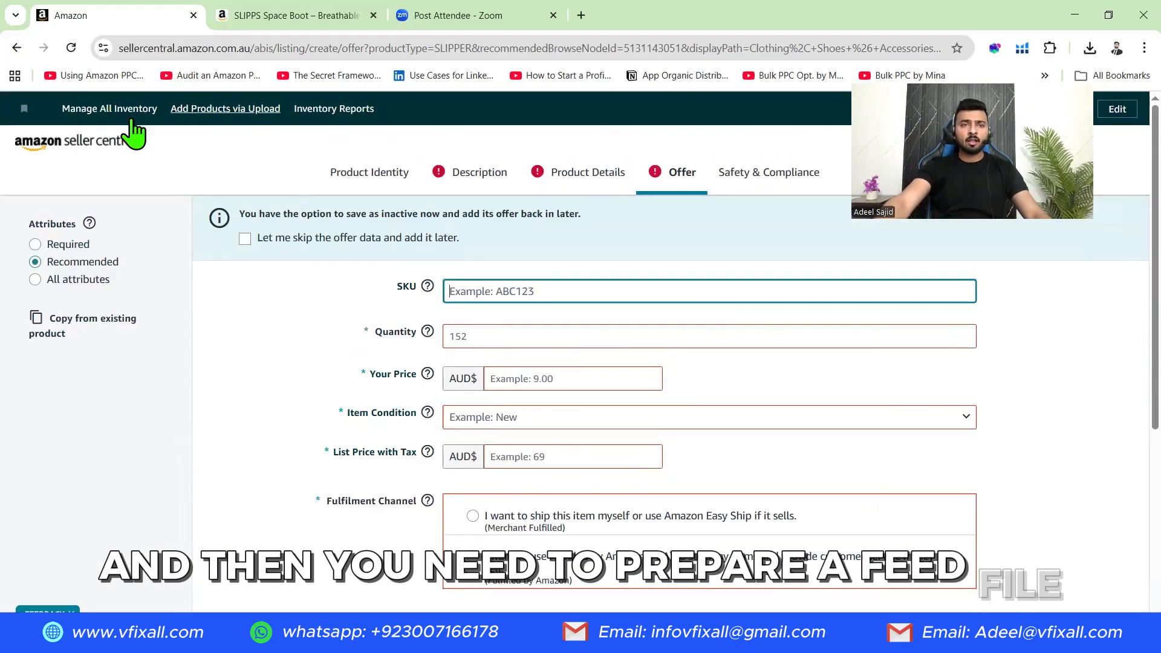
# - Leave the listing form without saving and open the spreadsheet option for adding products
pyautogui.click(74, 175)
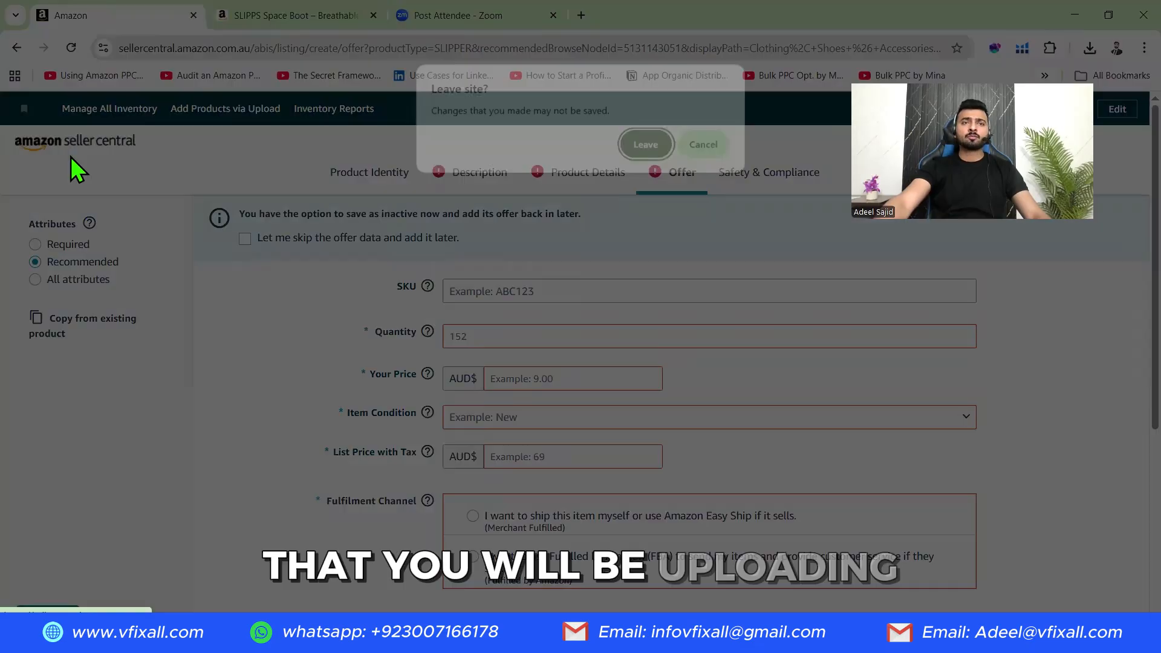
pyautogui.click(639, 151)
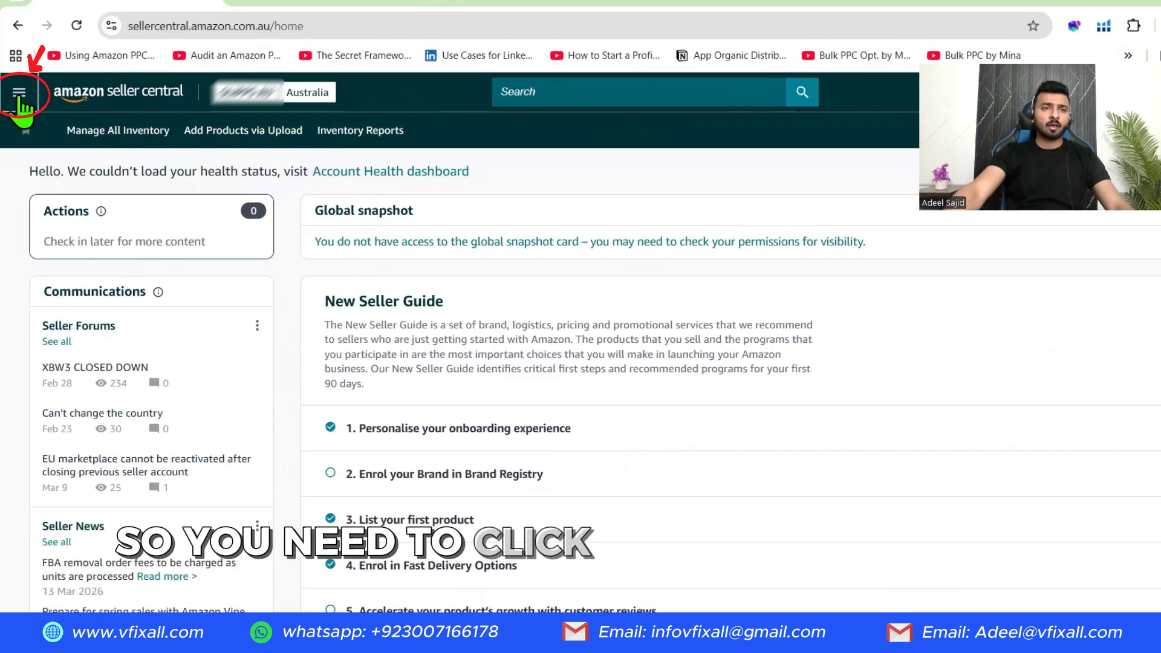
pyautogui.click(19, 94)
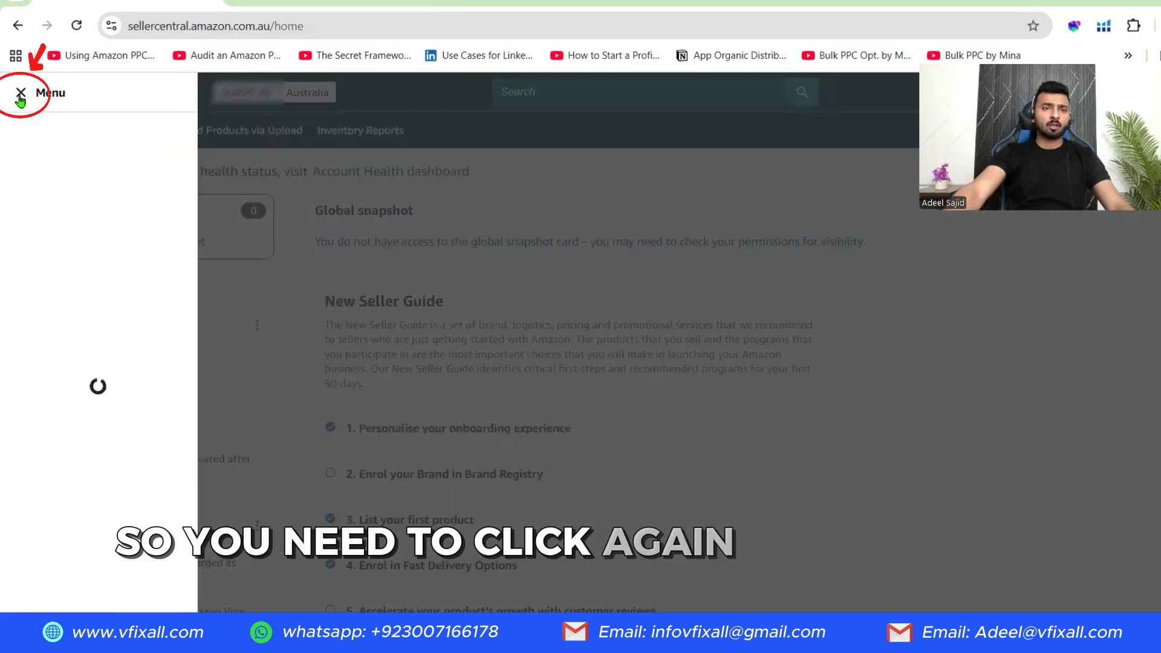
pyautogui.click(36, 139)
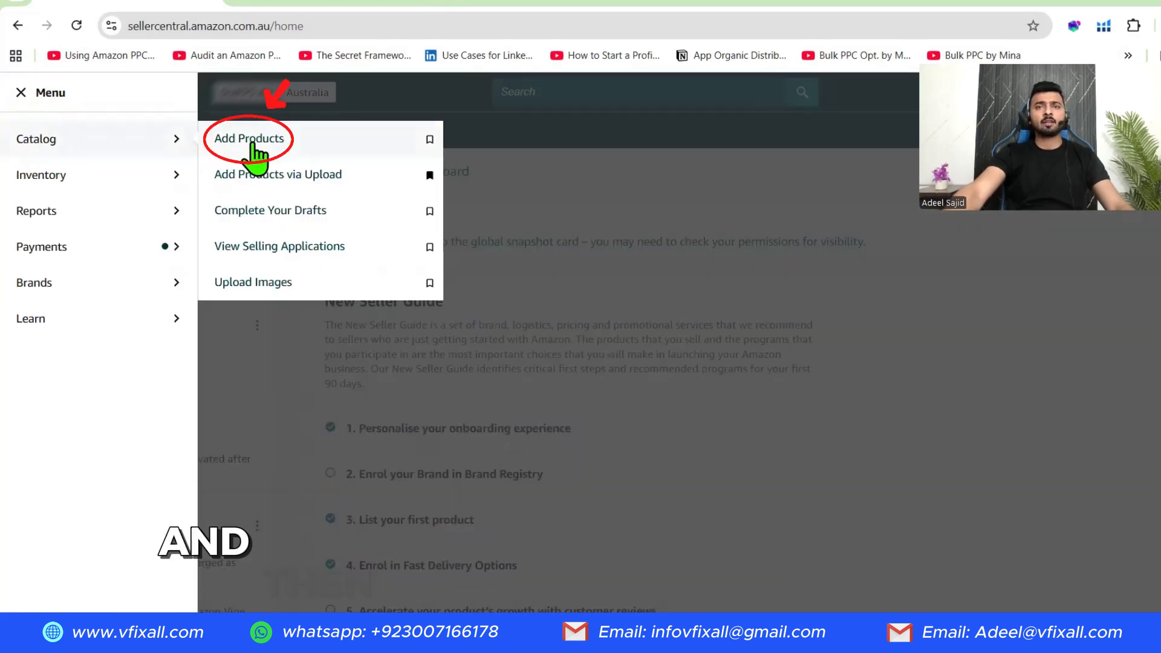
pyautogui.click(251, 140)
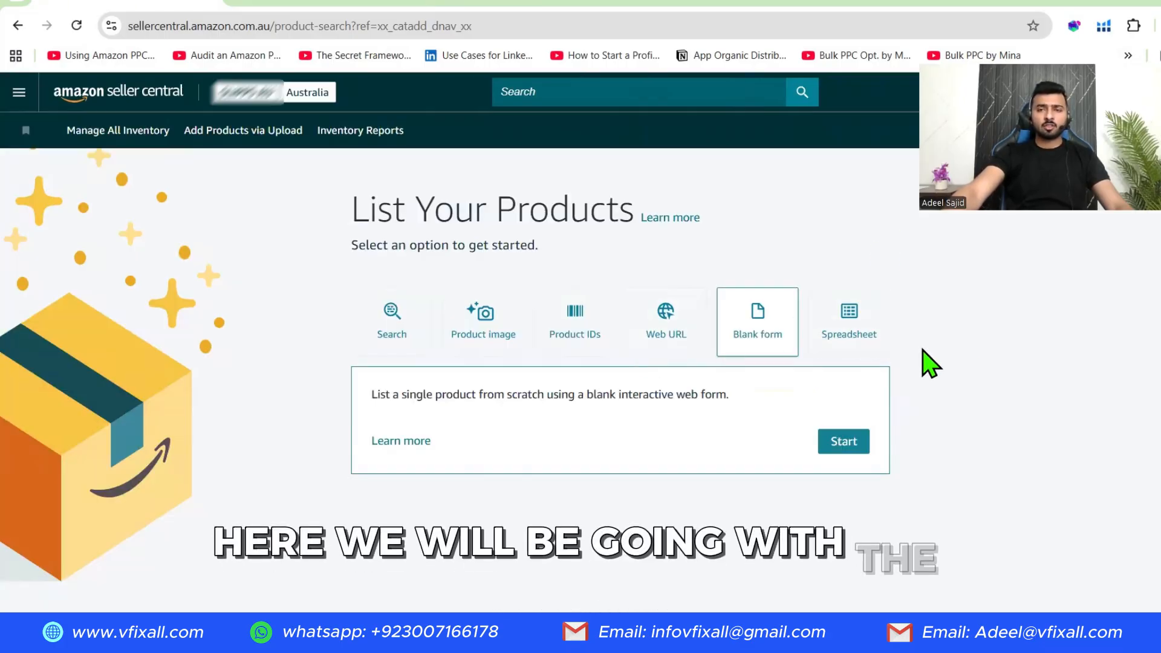
pyautogui.click(848, 327)
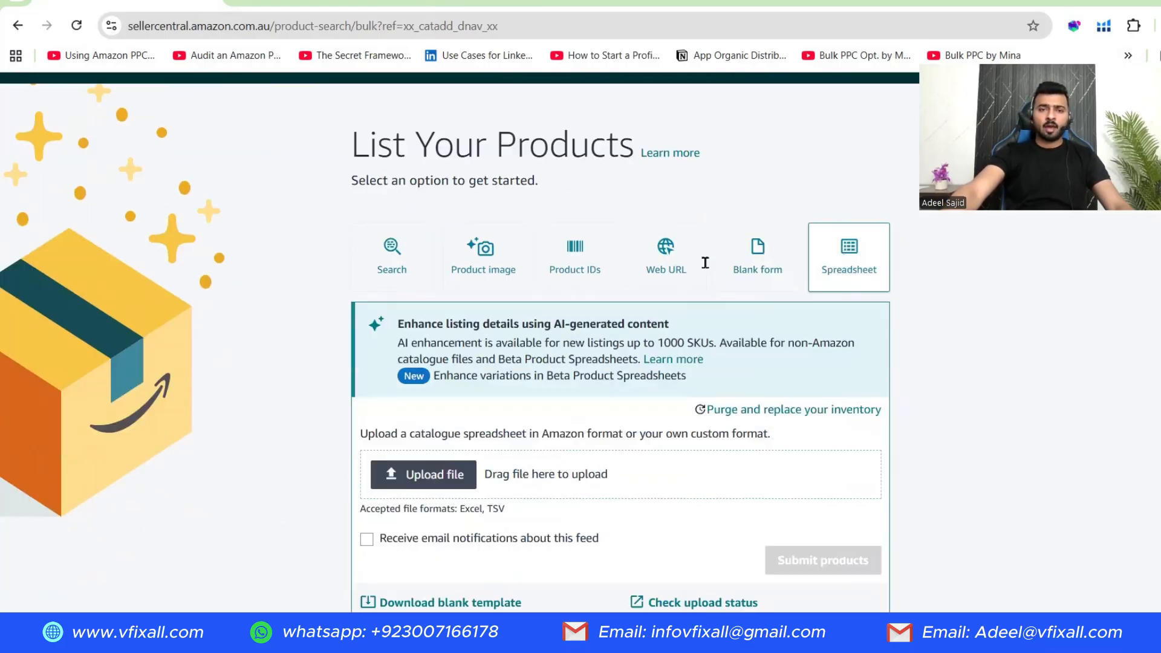
pyautogui.scroll(-4, 666, 350)
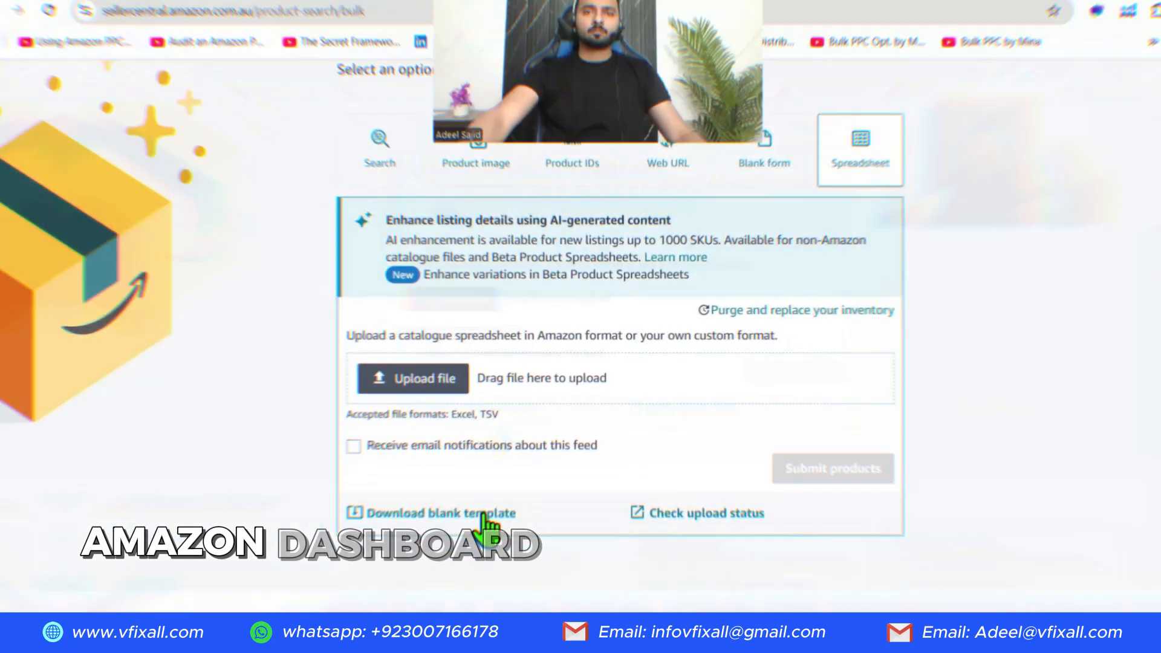
# - Start a blank product spreadsheet for items not in Amazon's catalogue and search its product types for Slippers
pyautogui.click(491, 507)
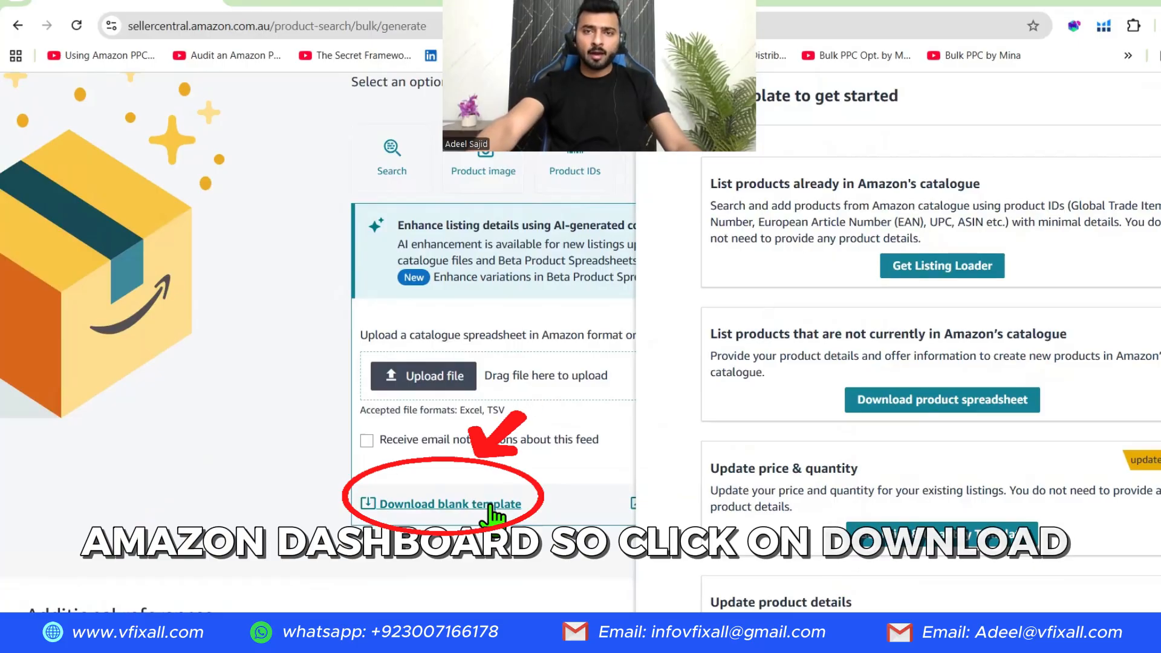
pyautogui.click(872, 407)
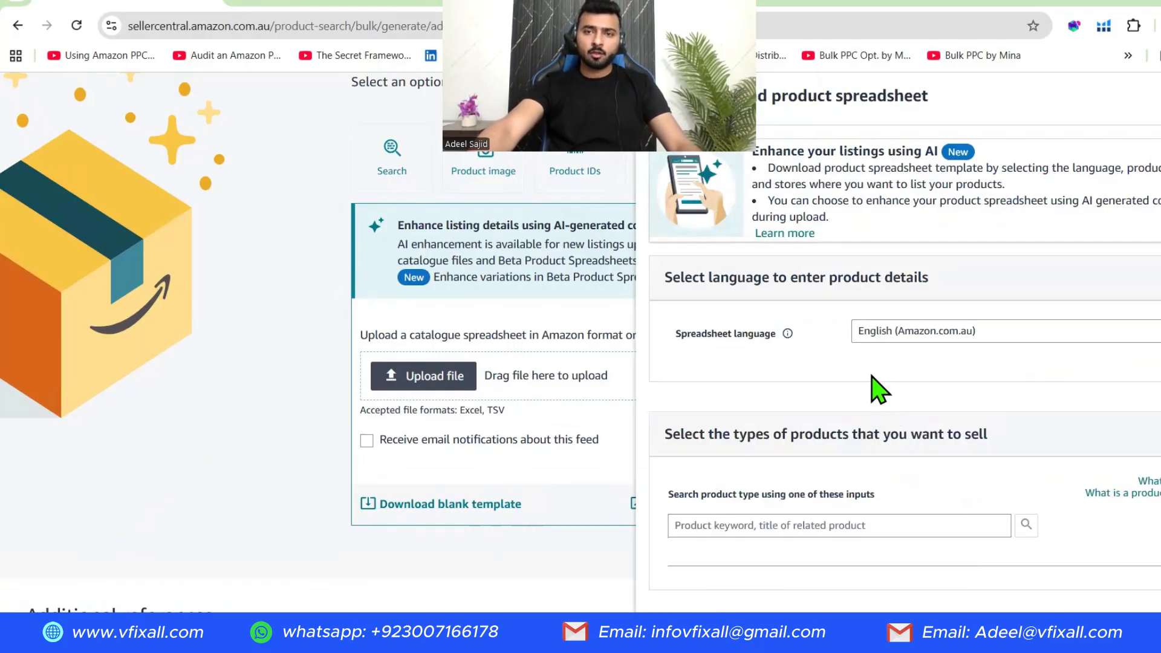
pyautogui.scroll(-3, 1026, 350)
pyautogui.click(808, 362)
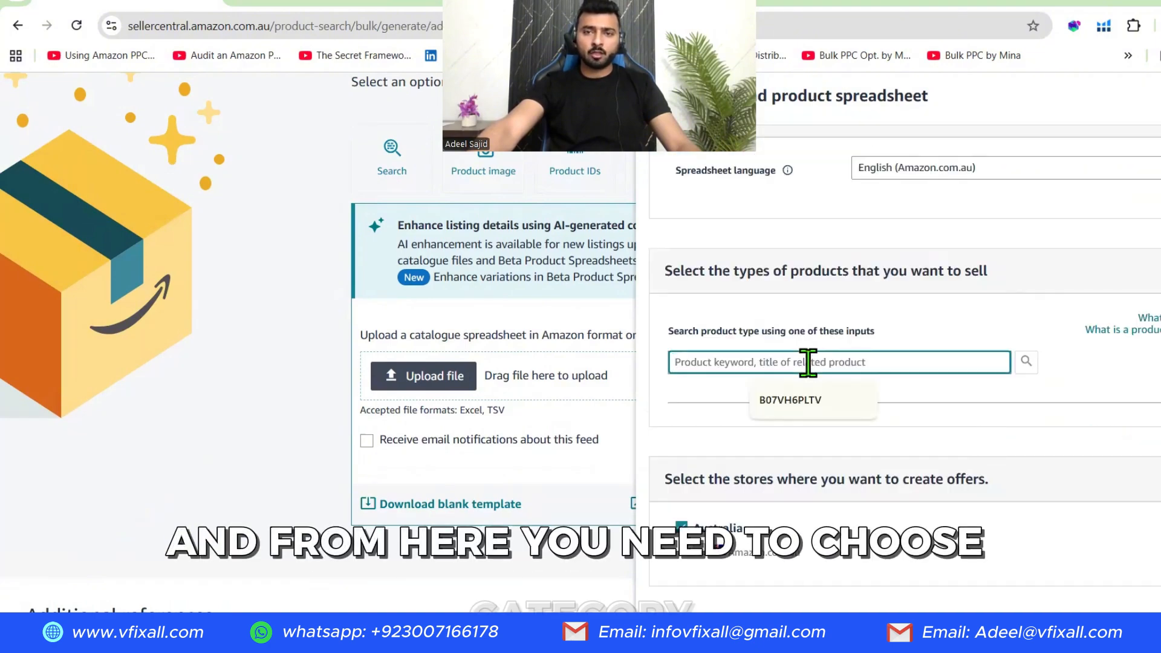
pyautogui.write('Sli')
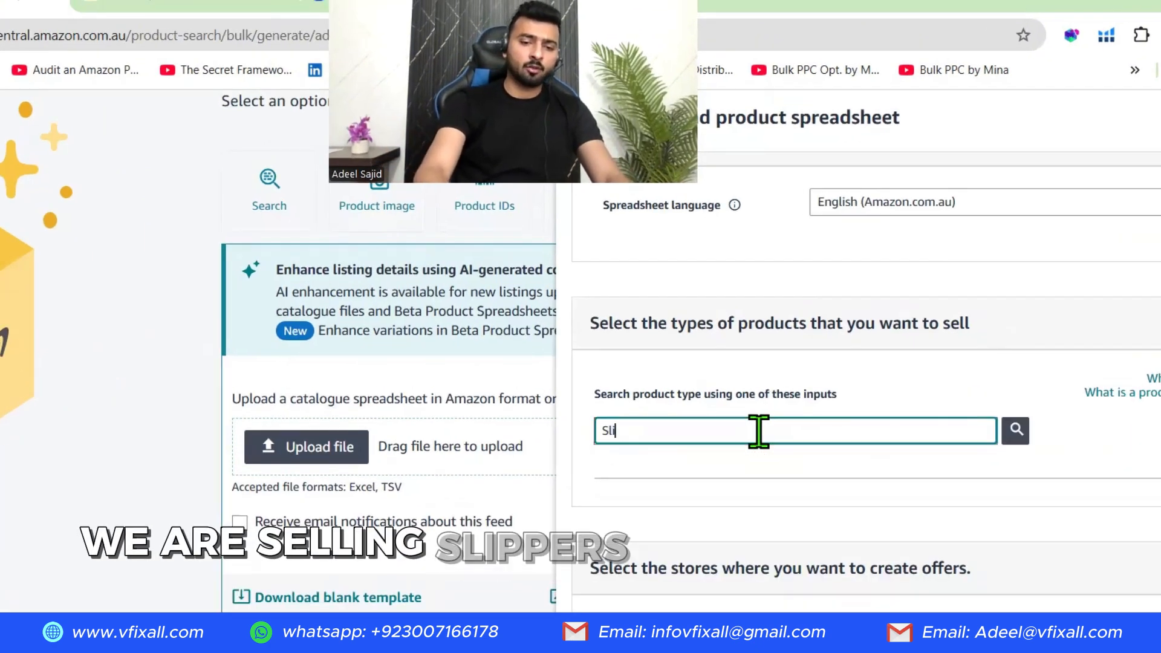
pyautogui.write('ppers')
pyautogui.press('Return')
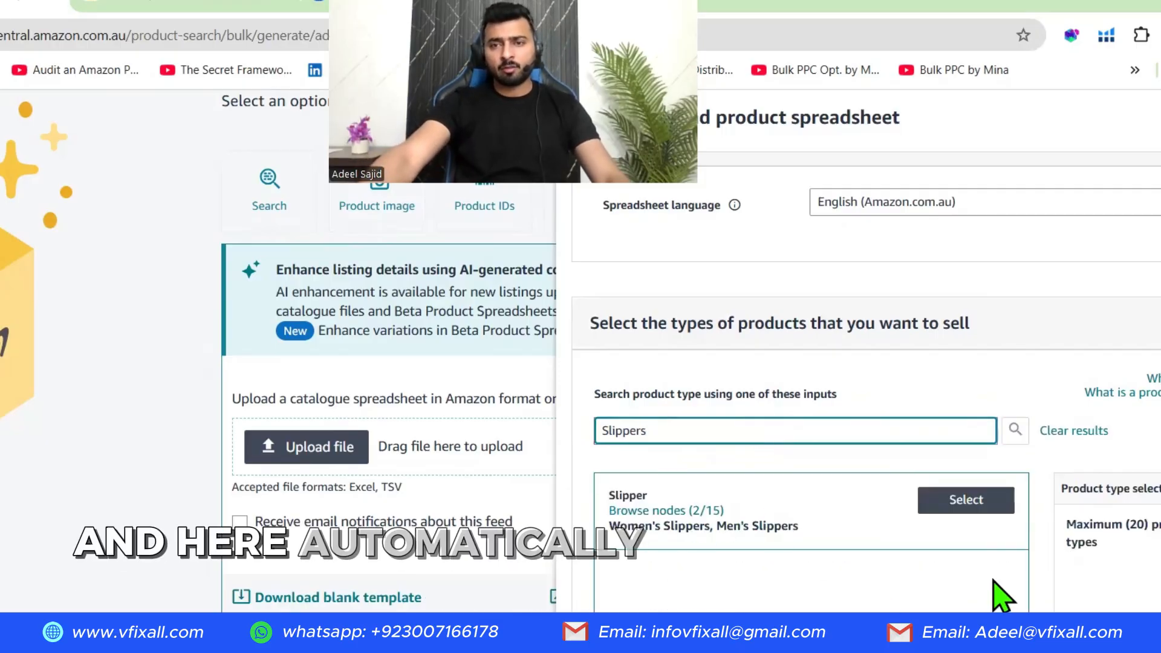
# - Browse by product category and add the favourite SLIPPER product type to the spreadsheet selection
pyautogui.scroll(-5, 820, 490)
pyautogui.scroll(4, 819, 490)
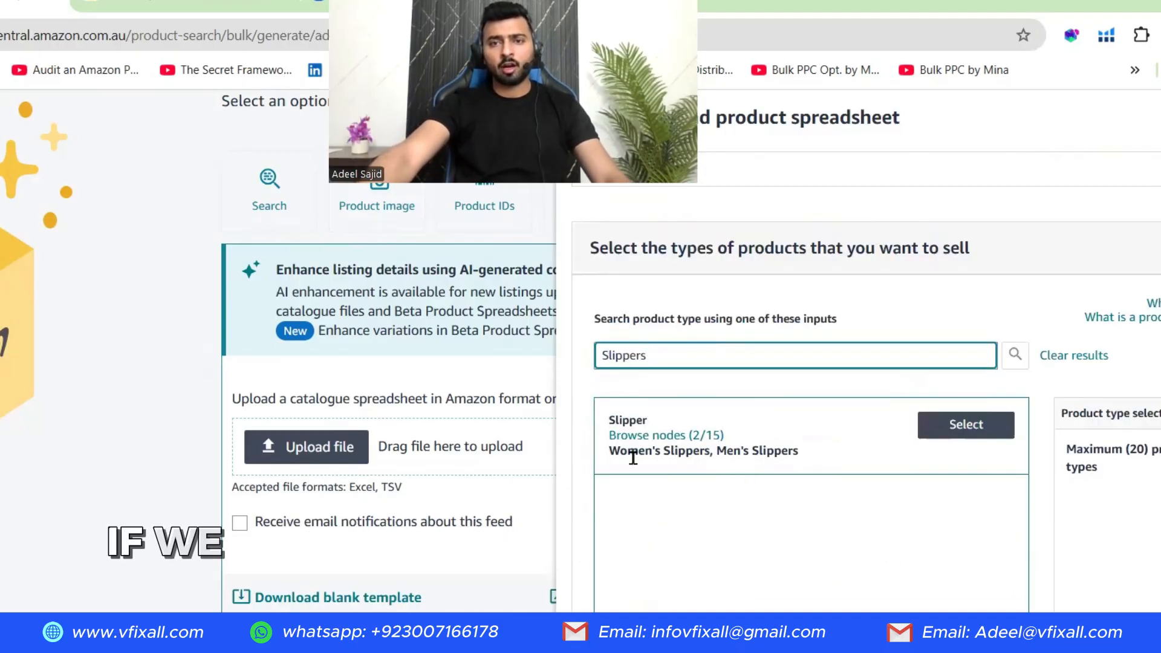
pyautogui.scroll(-4, 972, 544)
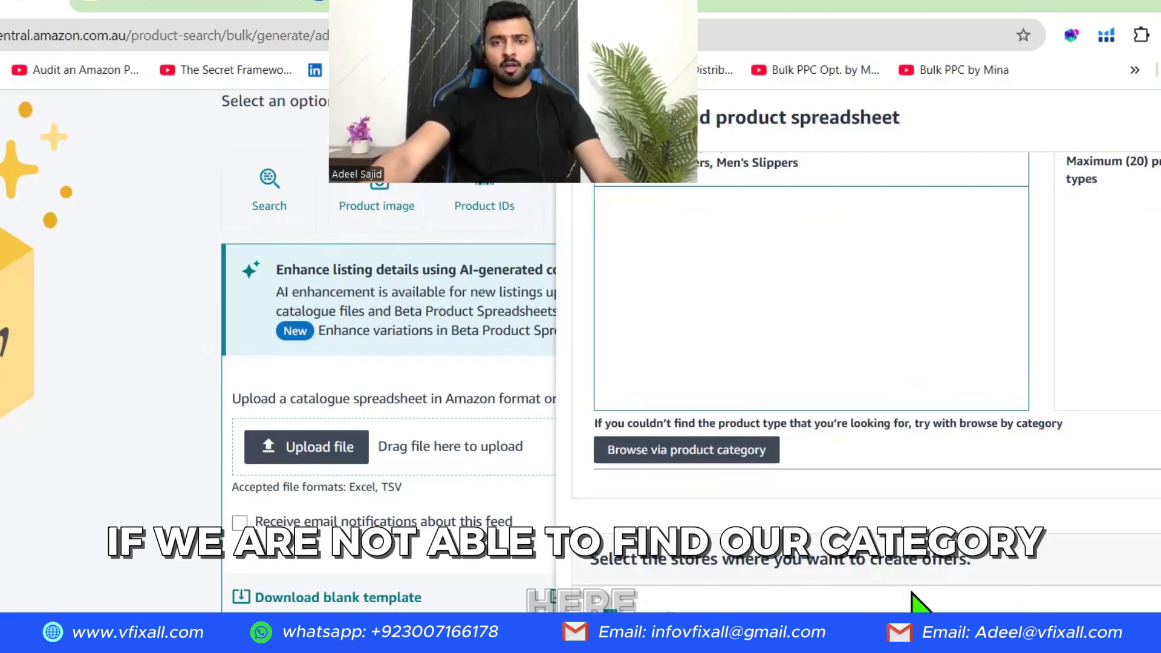
pyautogui.click(661, 461)
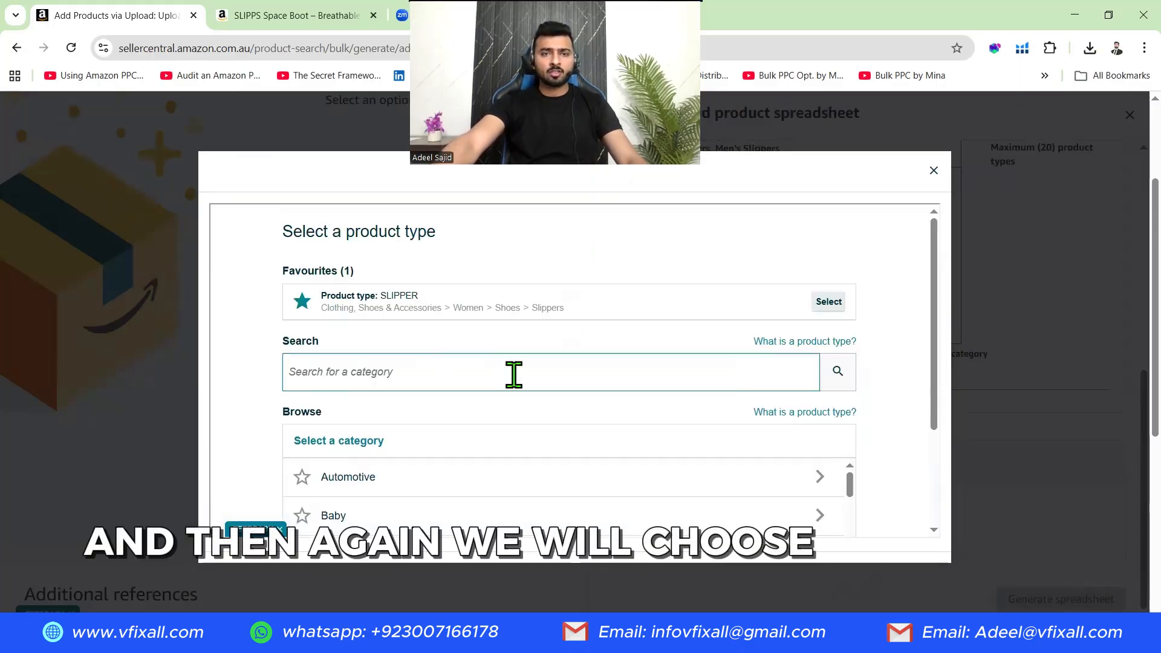
pyautogui.click(832, 302)
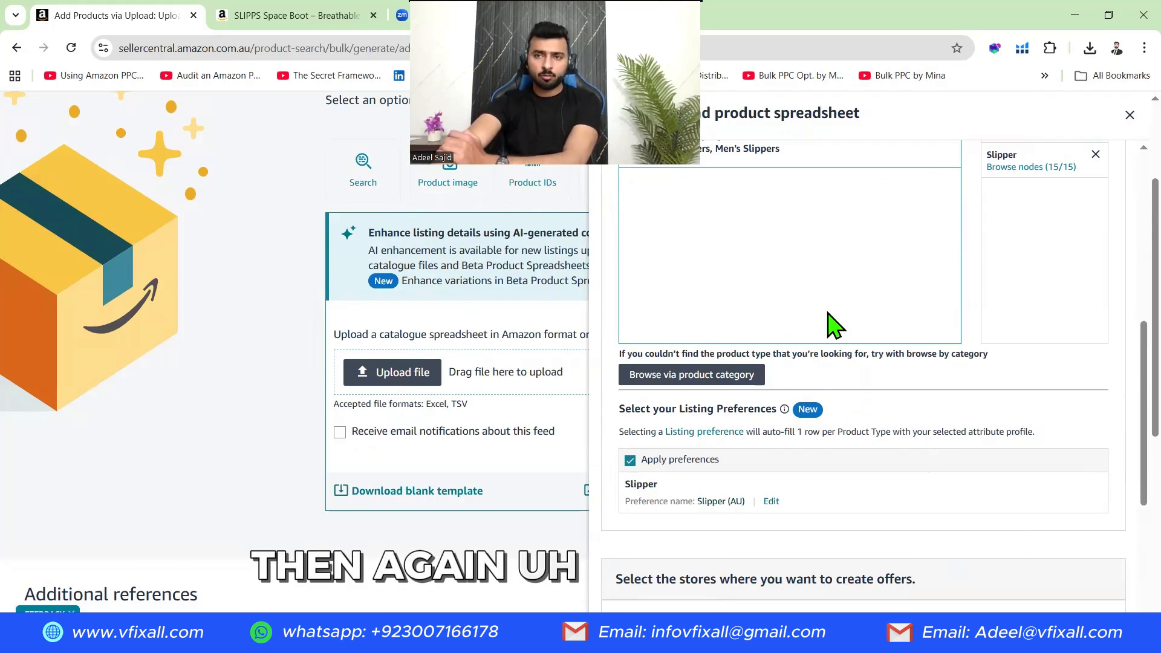
# - Limit the Slipper product type's browse nodes to Women's Slippers and Men's Slippers
pyautogui.scroll(1, 847, 303)
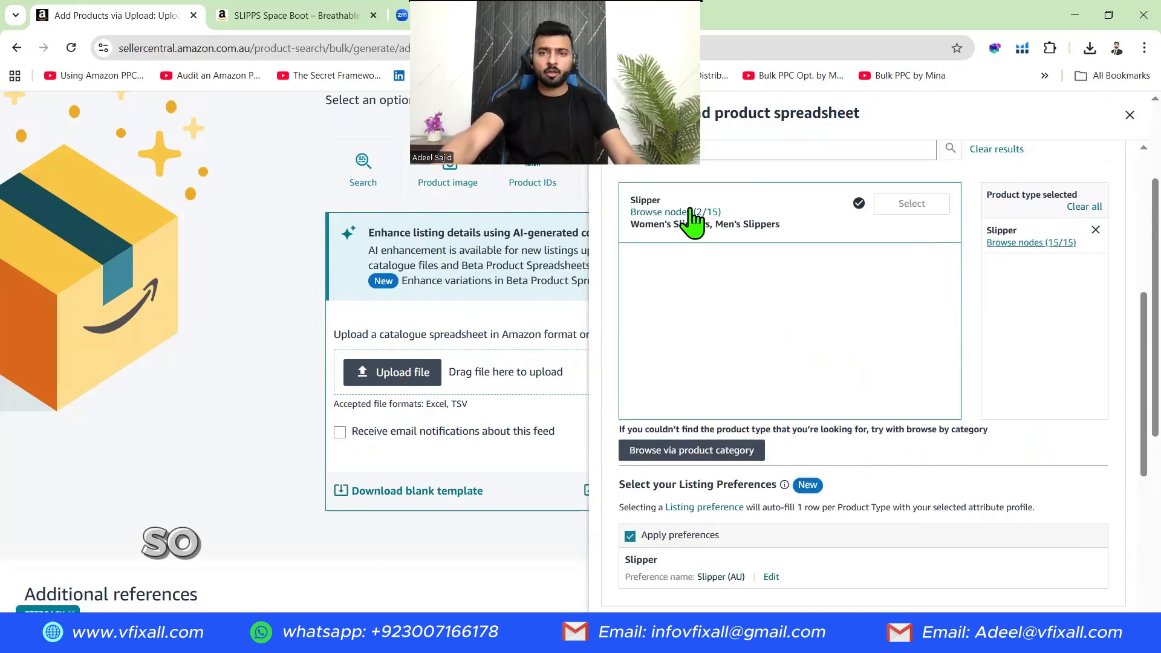
pyautogui.click(1037, 243)
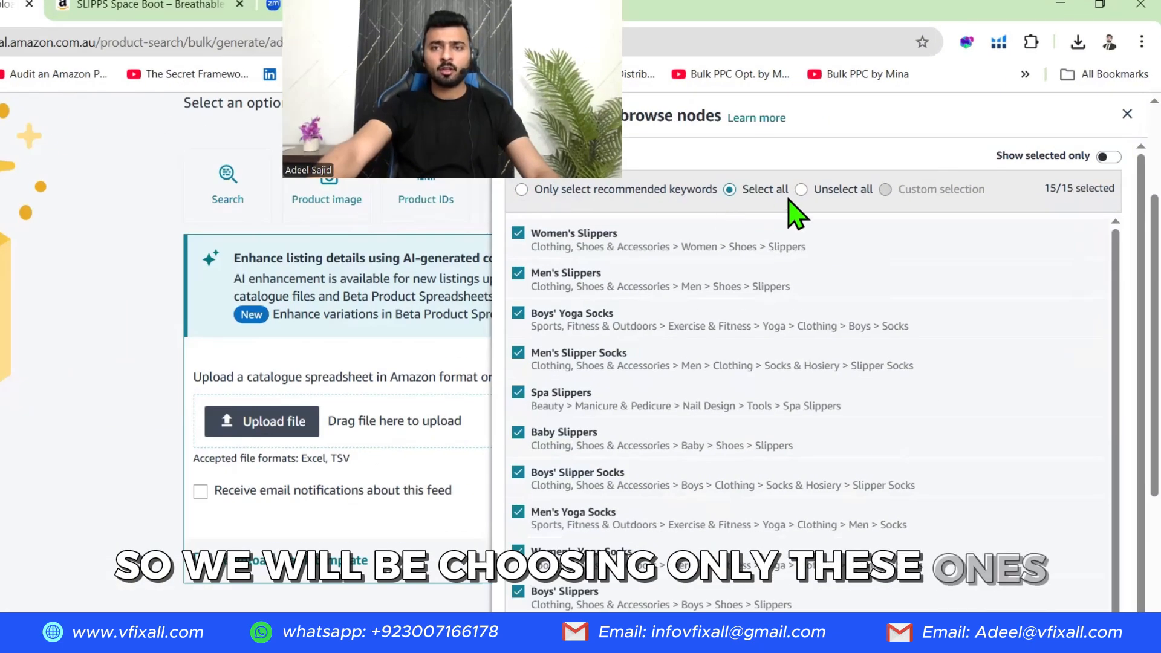
pyautogui.click(853, 174)
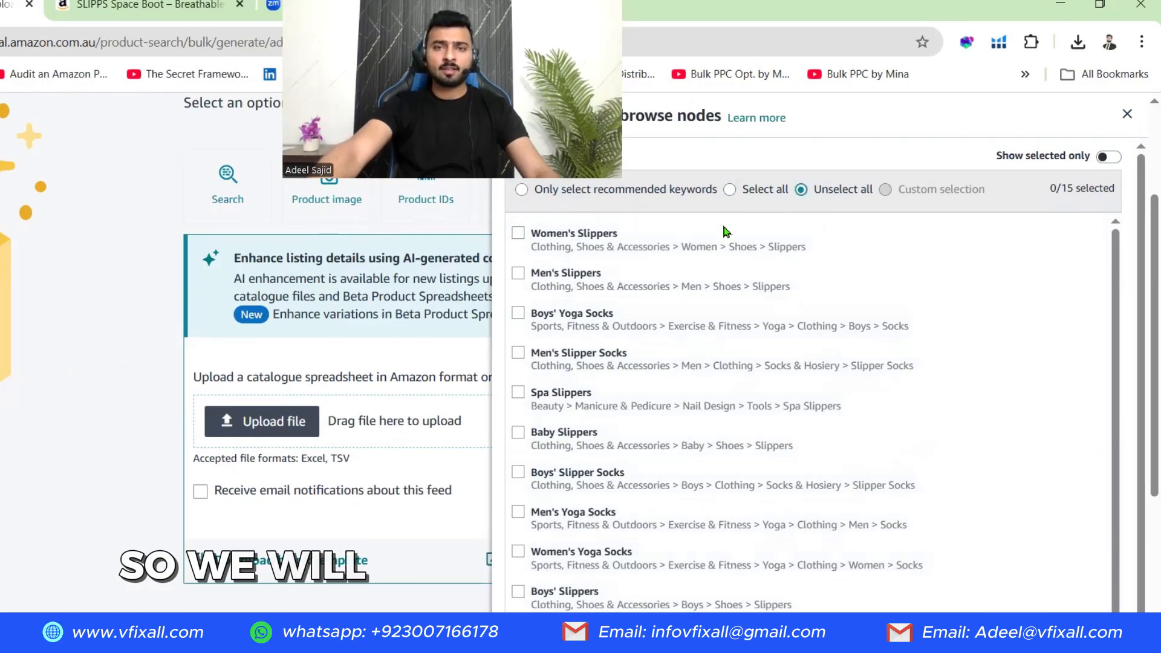
pyautogui.click(518, 254)
pyautogui.click(518, 274)
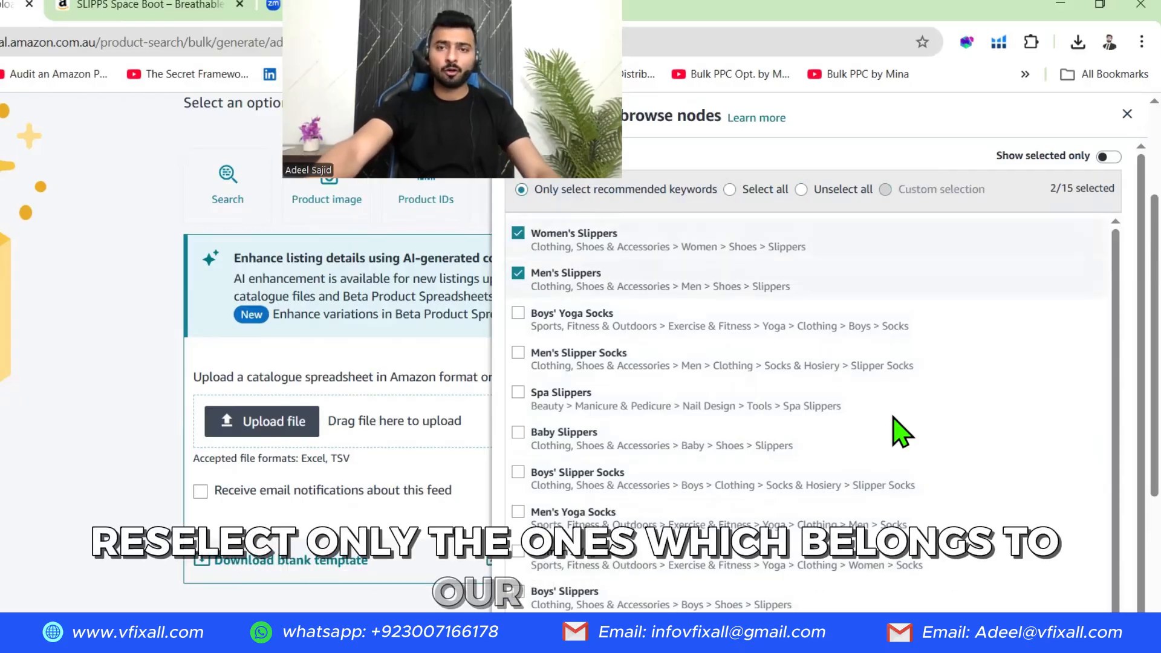
pyautogui.scroll(-5, 967, 520)
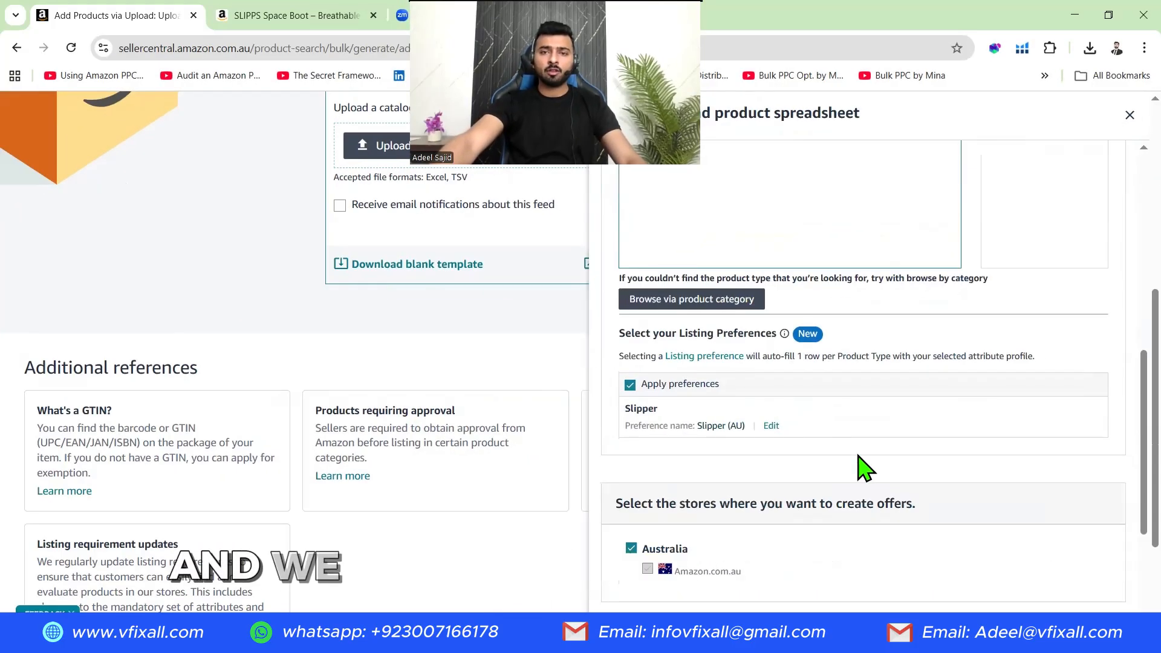
# - Generate the product spreadsheet for the Australia store, open the downloaded SLIPPER.xlsm in Excel and show its Template sheet
pyautogui.scroll(-3, 864, 469)
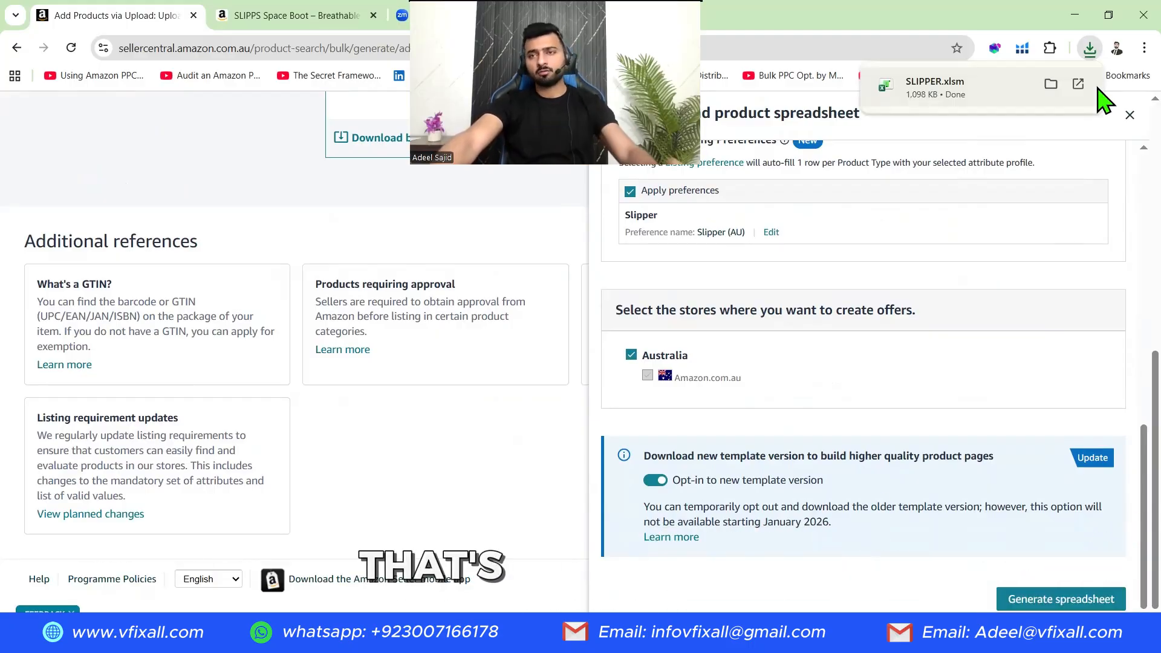
pyautogui.click(935, 88)
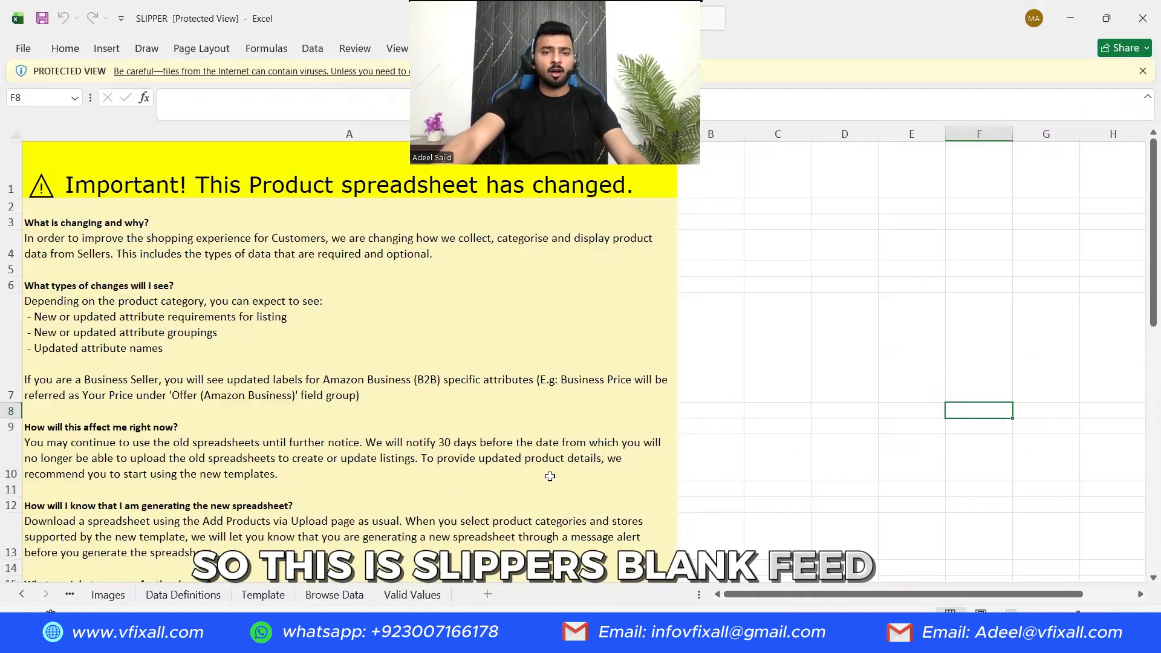
pyautogui.click(263, 600)
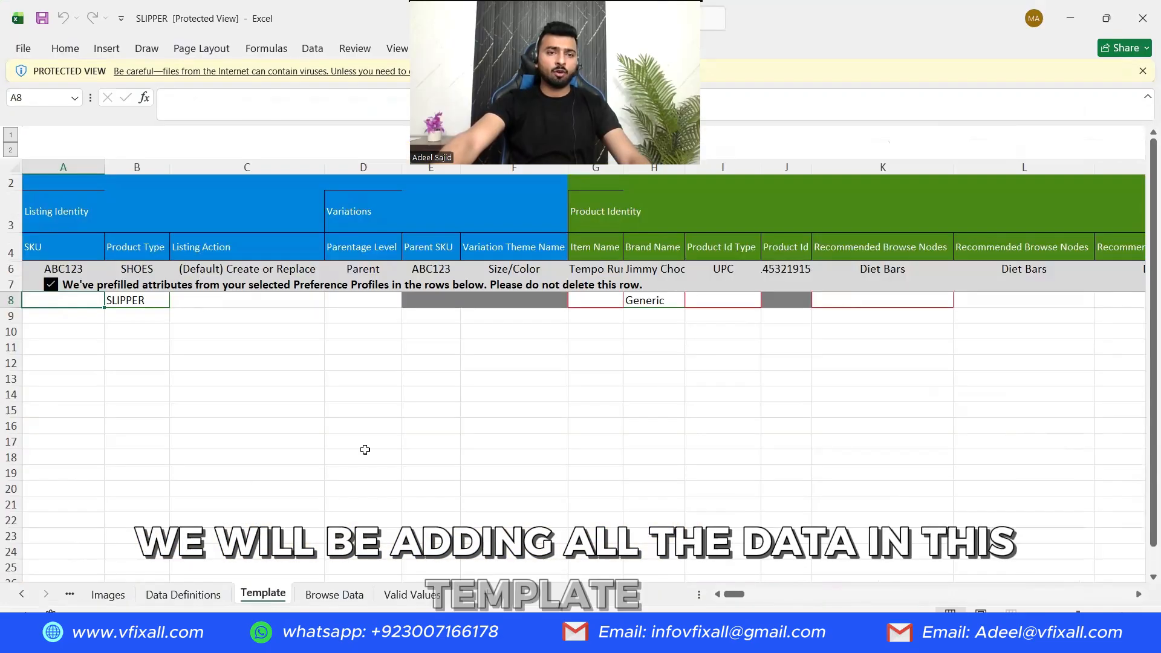
# - Review the Browse Data and Valid Values sheets and the red-outlined required cells in row 8 of the Template sheet
pyautogui.click(332, 598)
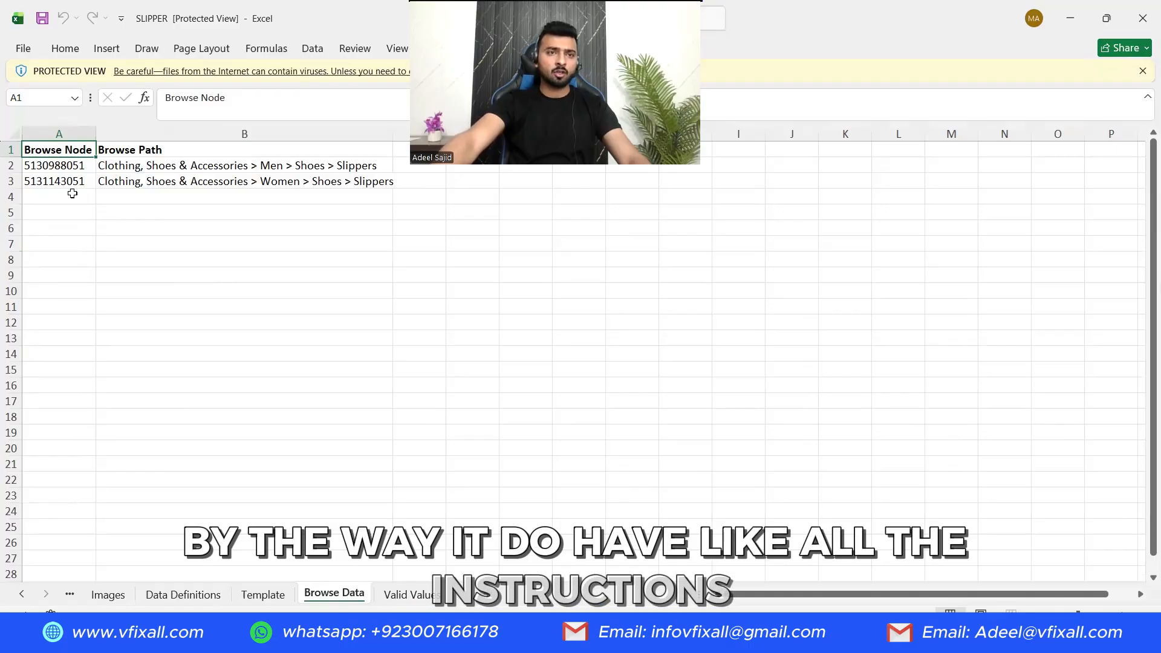
pyautogui.click(422, 600)
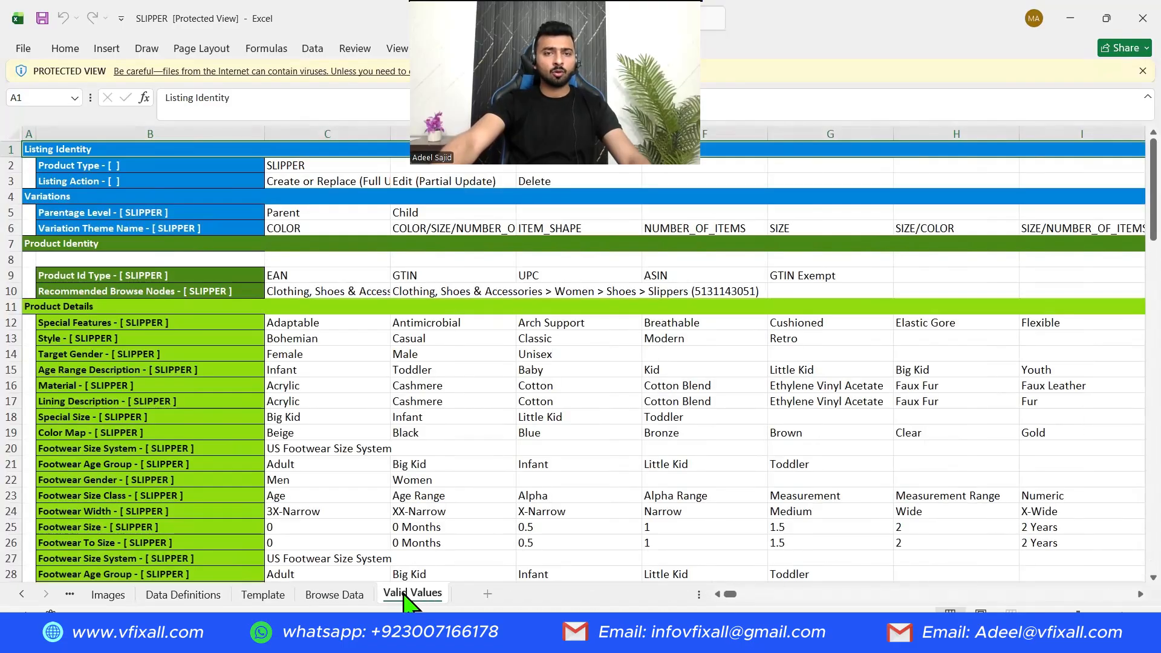
pyautogui.scroll(-4, 430, 449)
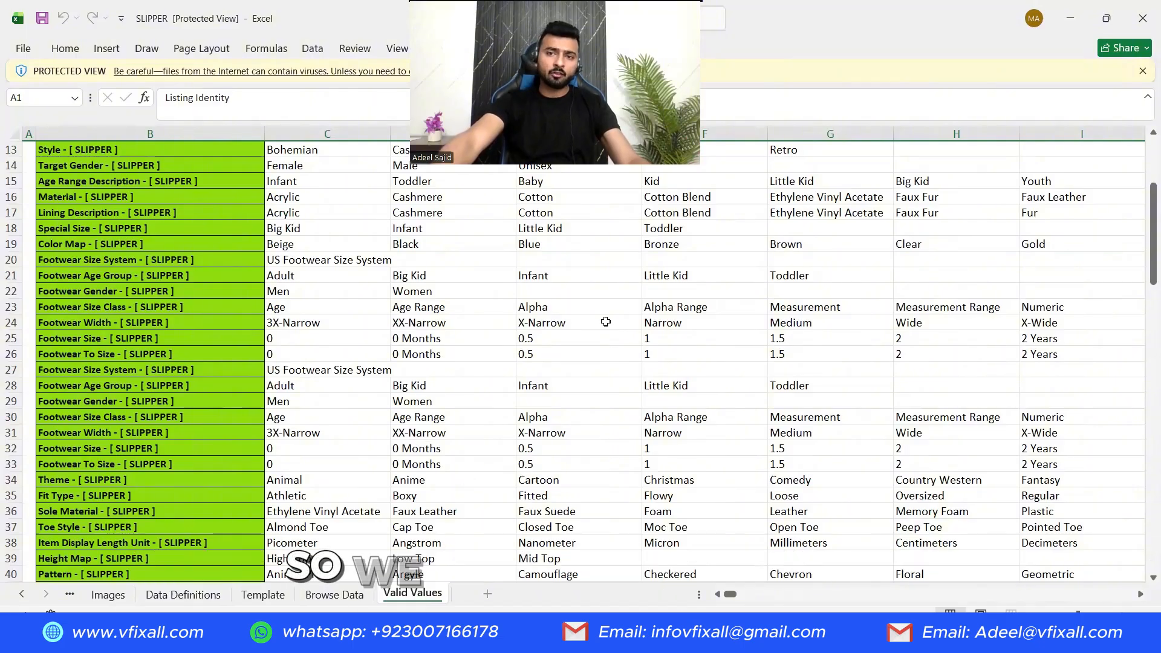
pyautogui.scroll(-2, 423, 460)
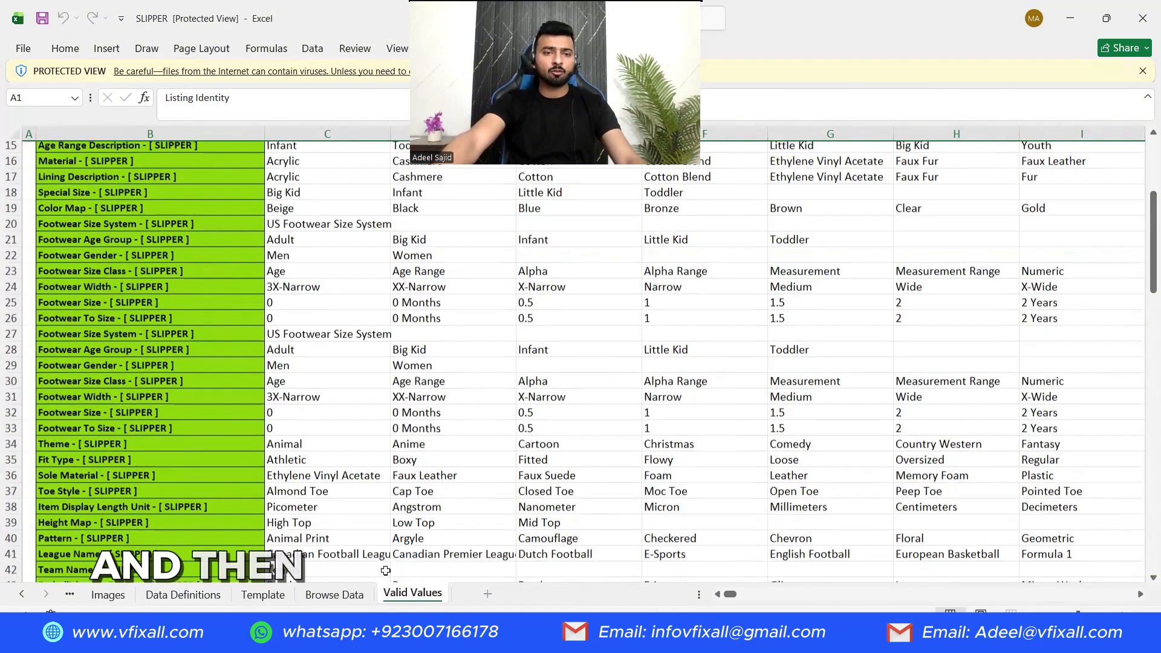
pyautogui.click(263, 594)
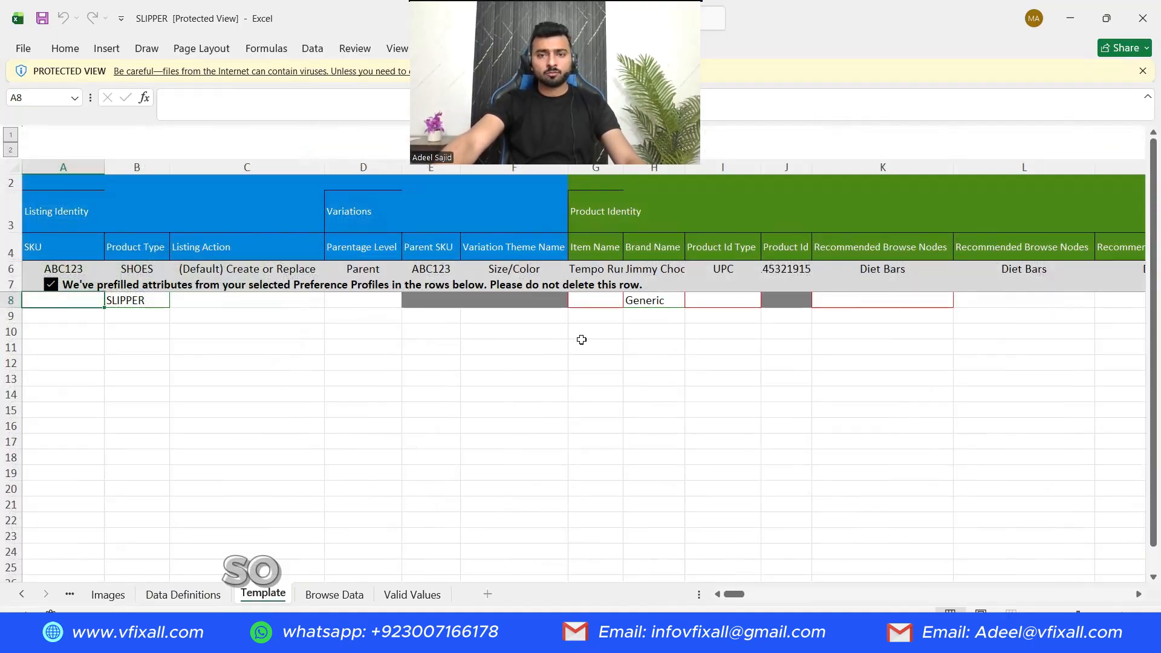
pyautogui.click(599, 300)
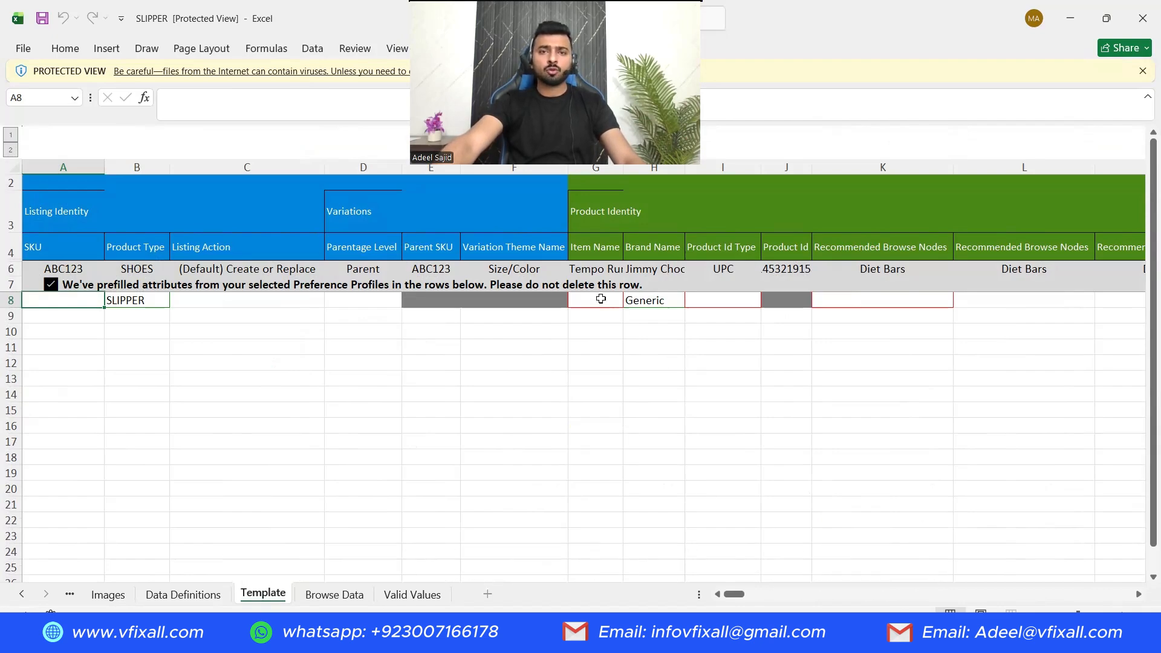
pyautogui.click(854, 301)
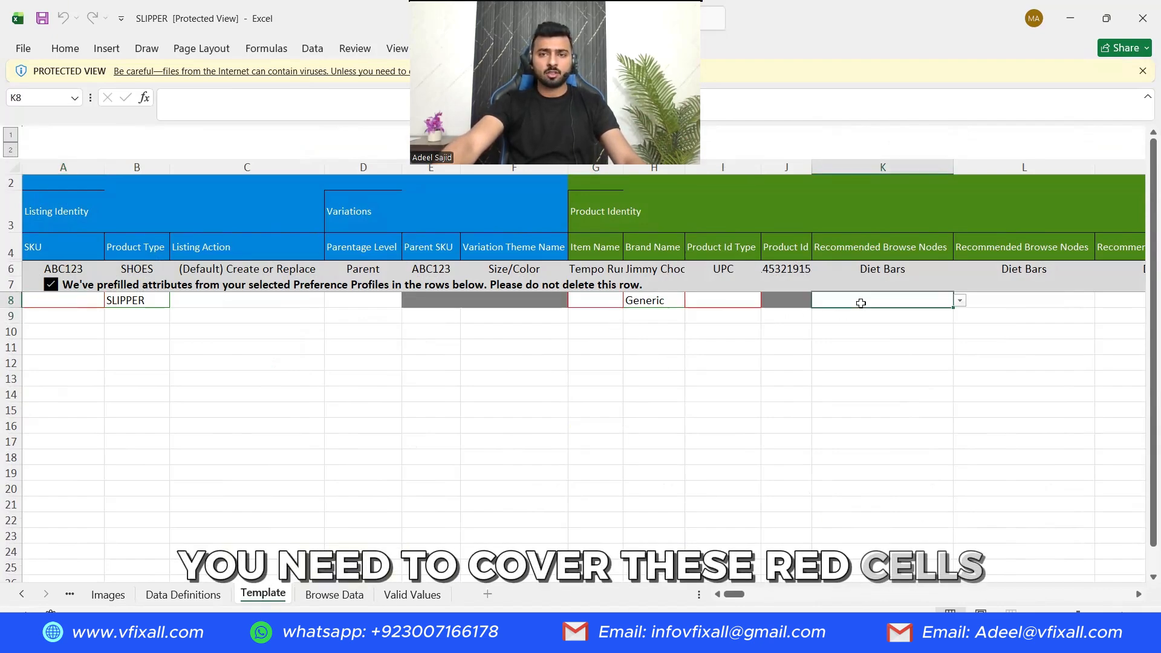
pyautogui.click(709, 306)
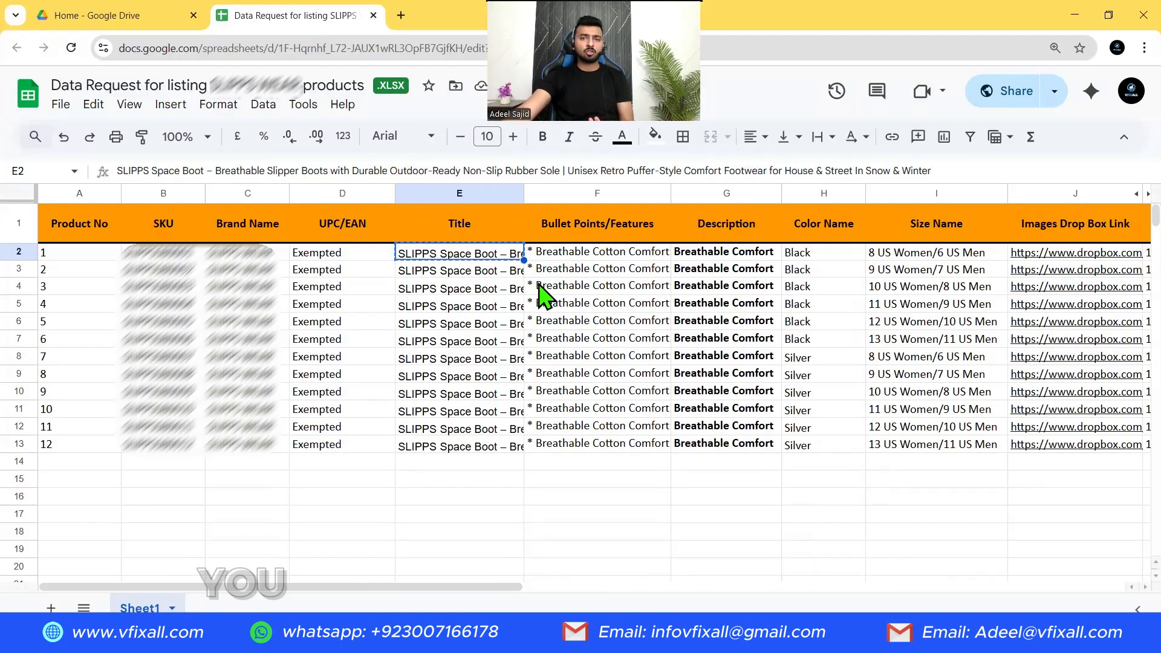
# - Copy the twelve SKUs from B2:B13 of the Google Sheets data request into the Excel template's SKU column, starting at A8
pyautogui.moveTo(161, 254); pyautogui.dragTo(171, 455)
pyautogui.hotkey('ctrl', 'c')
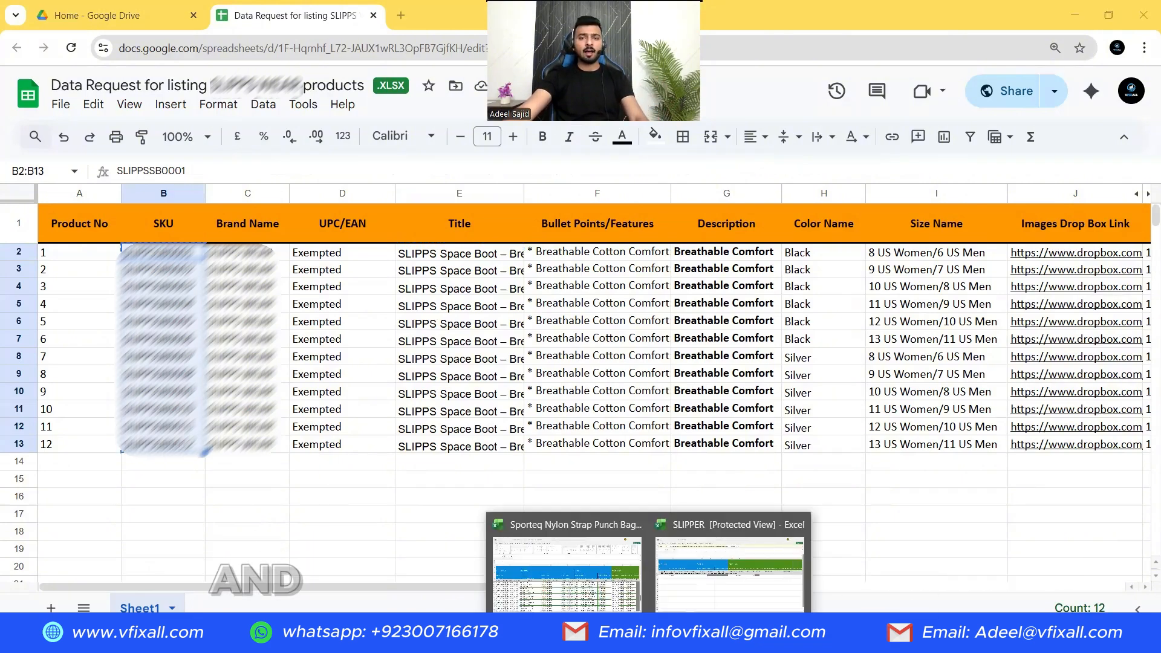
pyautogui.click(688, 599)
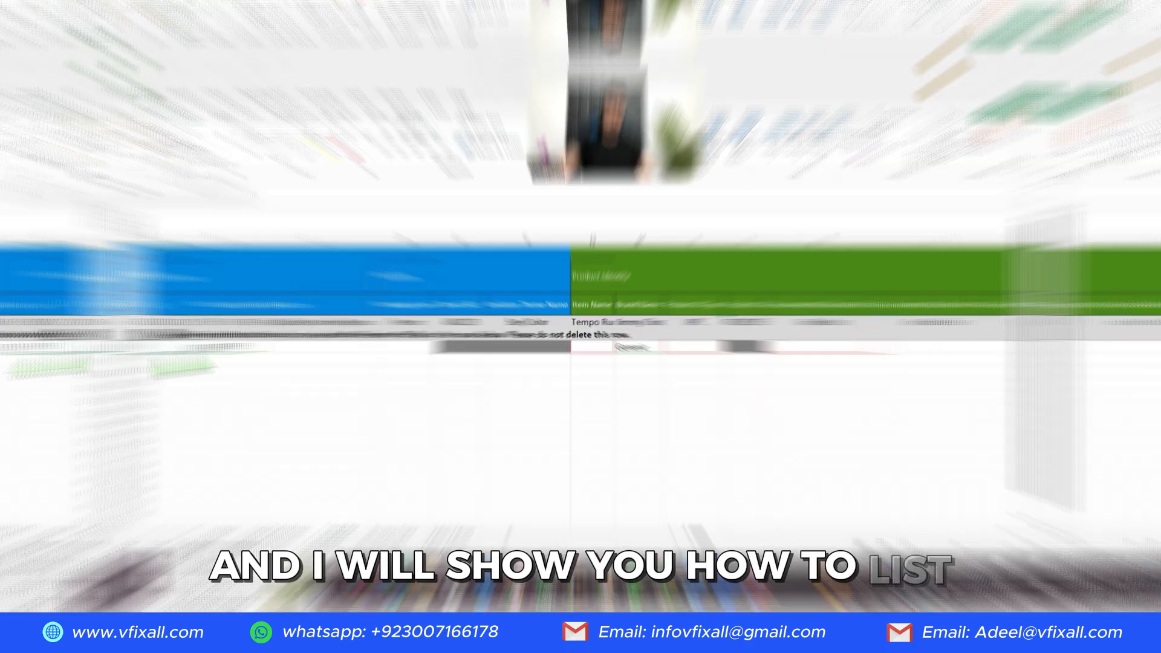
pyautogui.hotkey('ctrl', 'v')
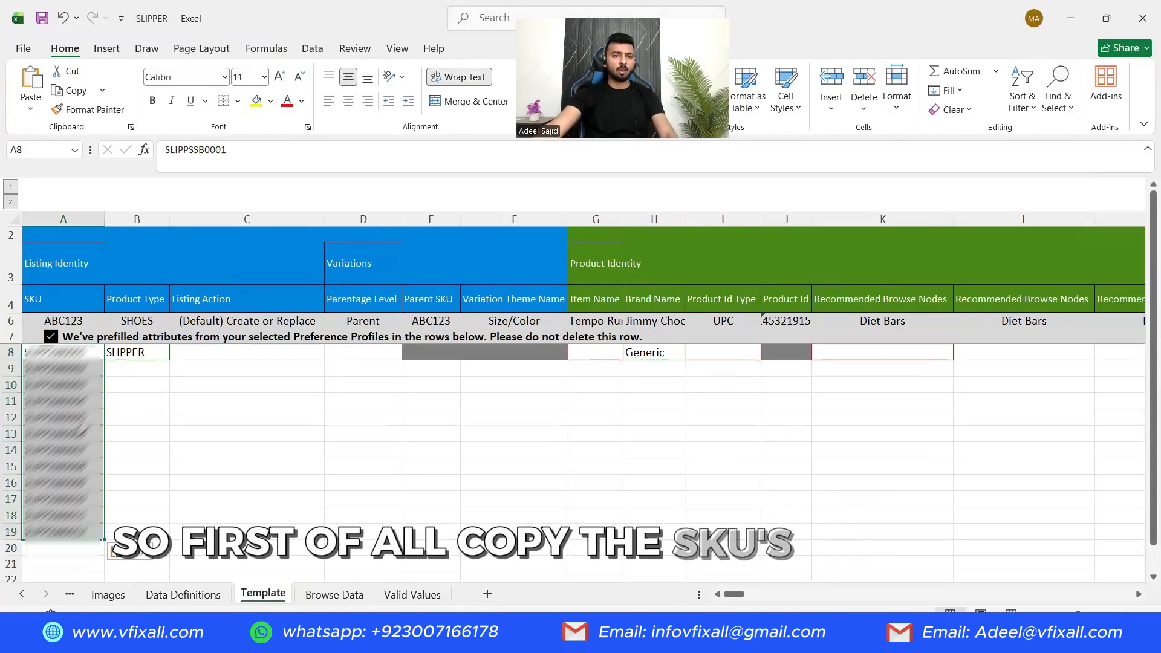
# - Fill the SLIPPER product type from B8 down through row 19
pyautogui.click(136, 531)
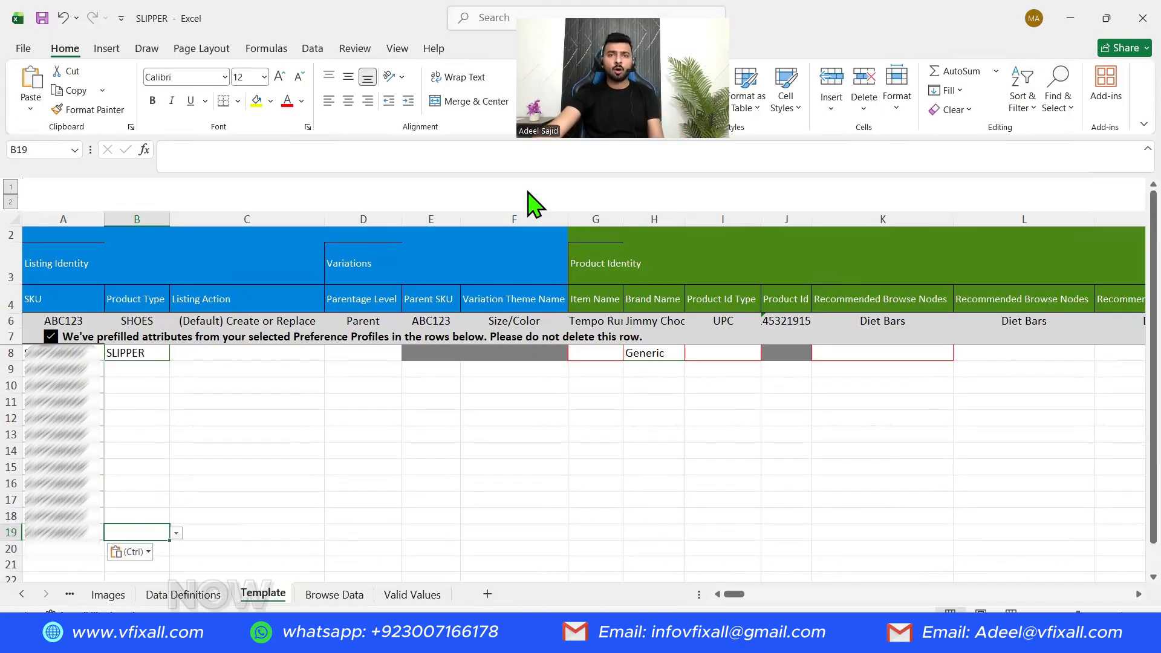
pyautogui.click(140, 354)
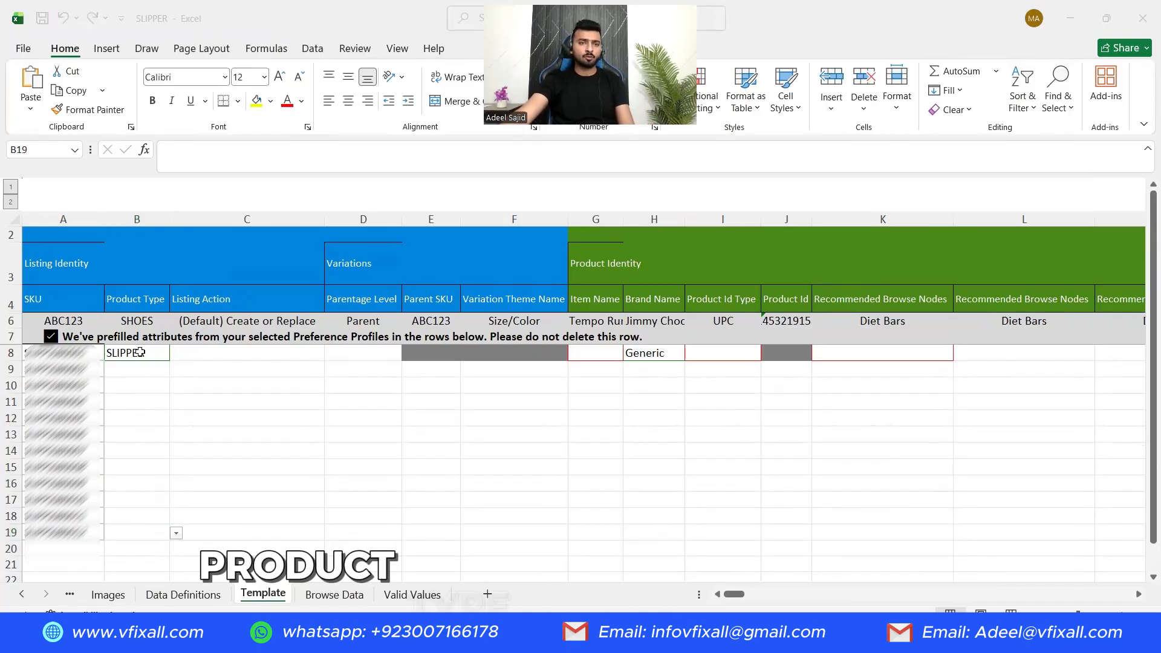
pyautogui.click(167, 356)
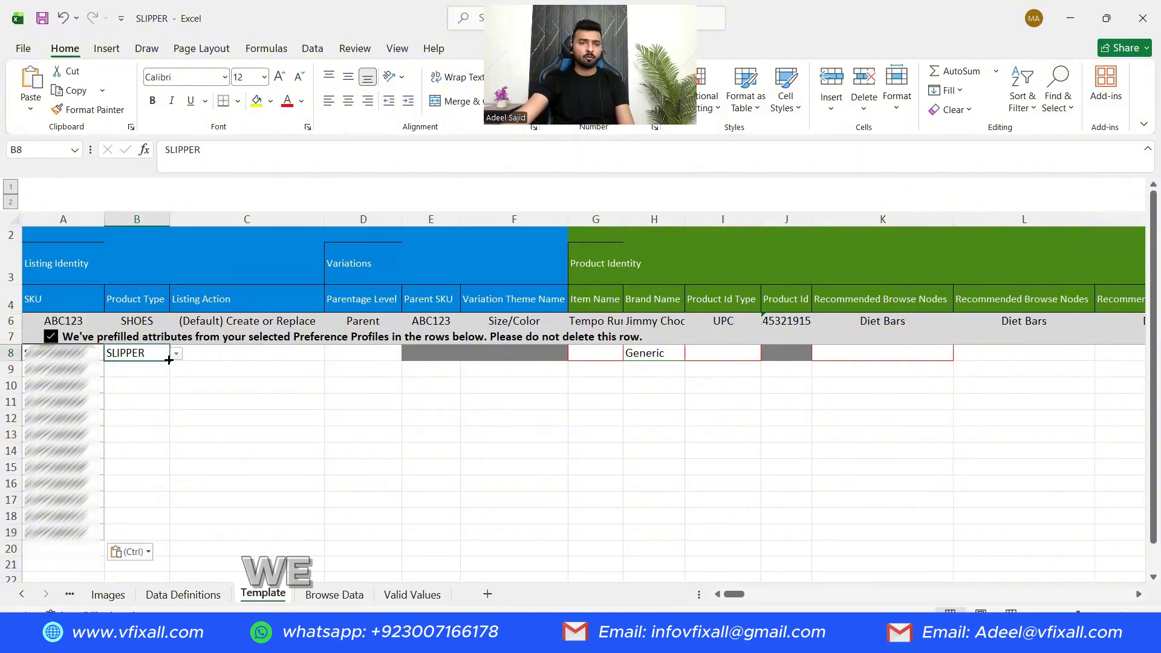
pyautogui.moveTo(169, 360); pyautogui.dragTo(146, 510)
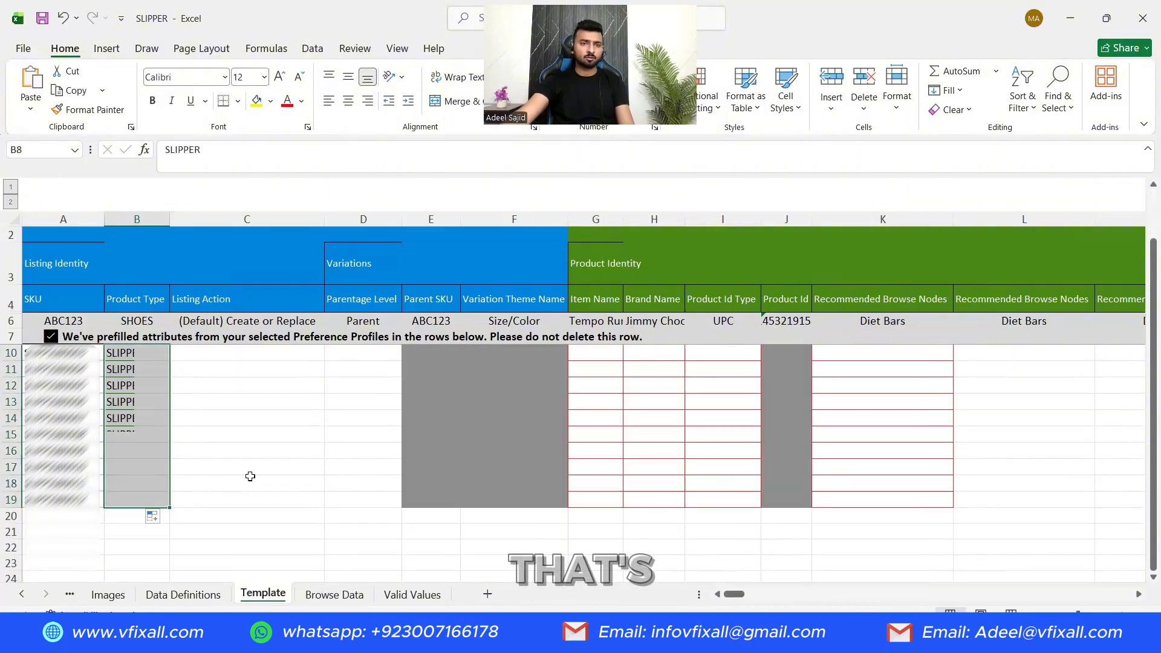
# - Set the Listing Action to Edit (Partial Update) for all products in rows 8 to 19
pyautogui.click(242, 356)
pyautogui.click(330, 352)
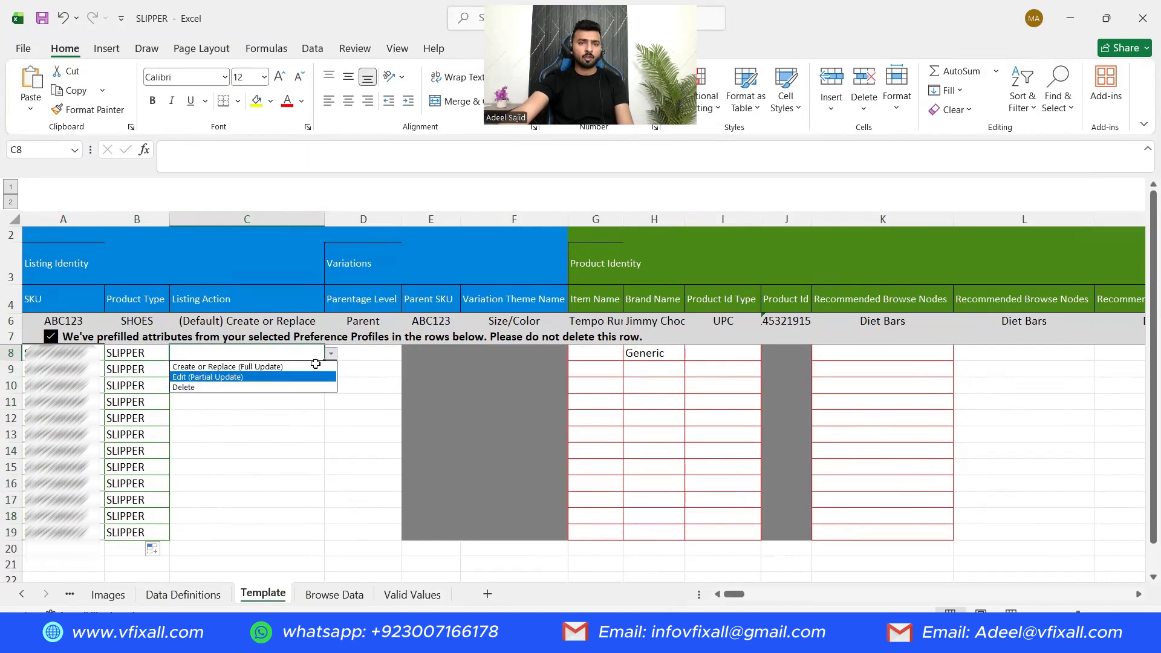
pyautogui.click(234, 376)
pyautogui.moveTo(324, 361); pyautogui.dragTo(316, 535)
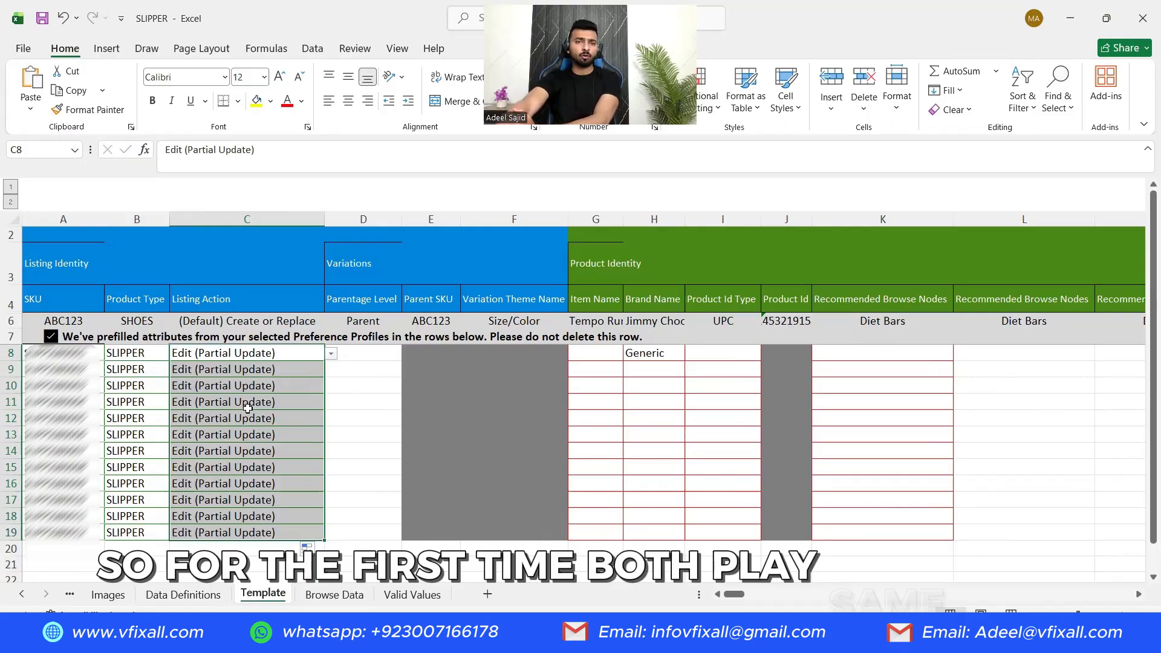
pyautogui.click(375, 385)
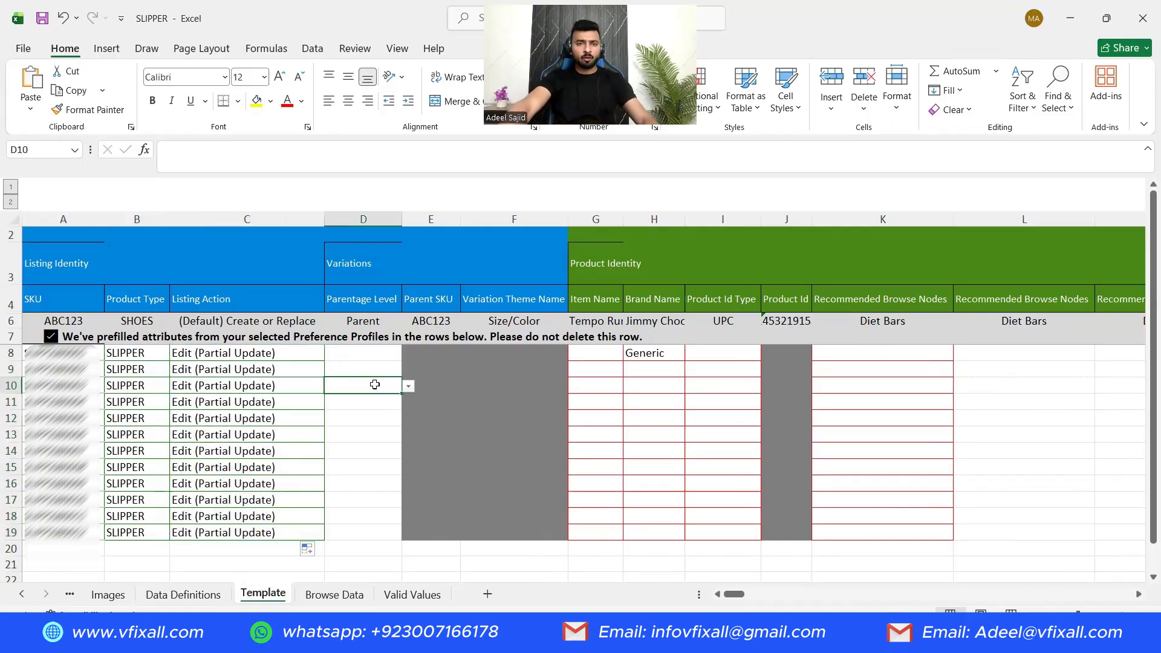
pyautogui.click(386, 351)
pyautogui.click(408, 354)
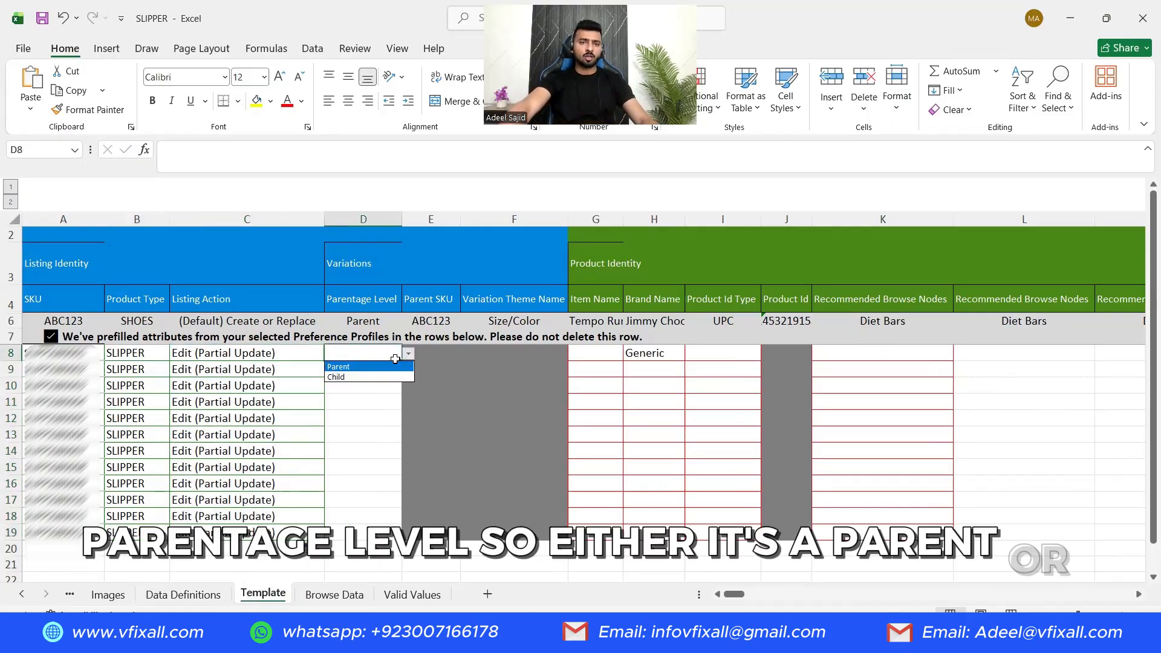
pyautogui.click(349, 377)
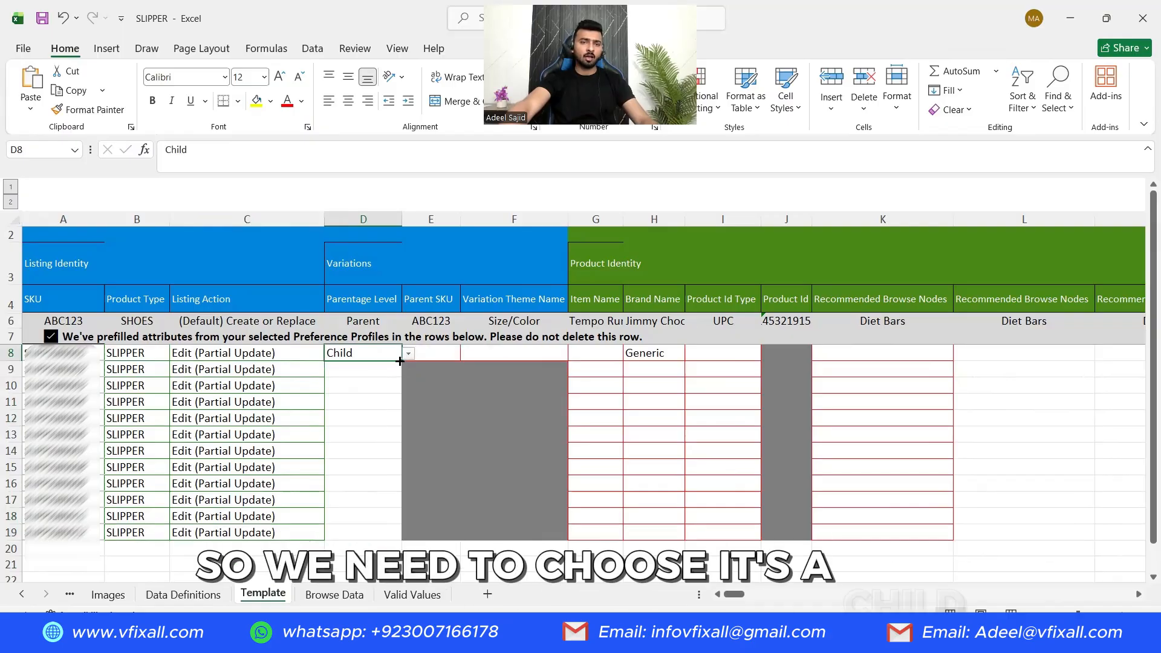
pyautogui.moveTo(399, 434); pyautogui.dragTo(389, 350)
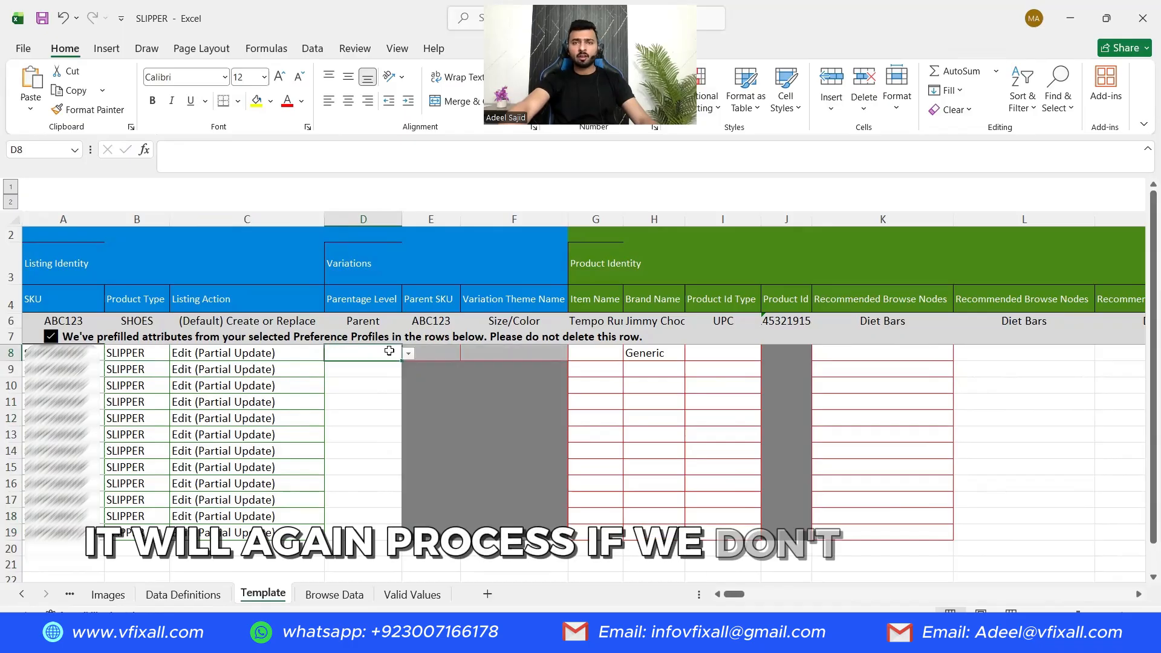
pyautogui.click(360, 402)
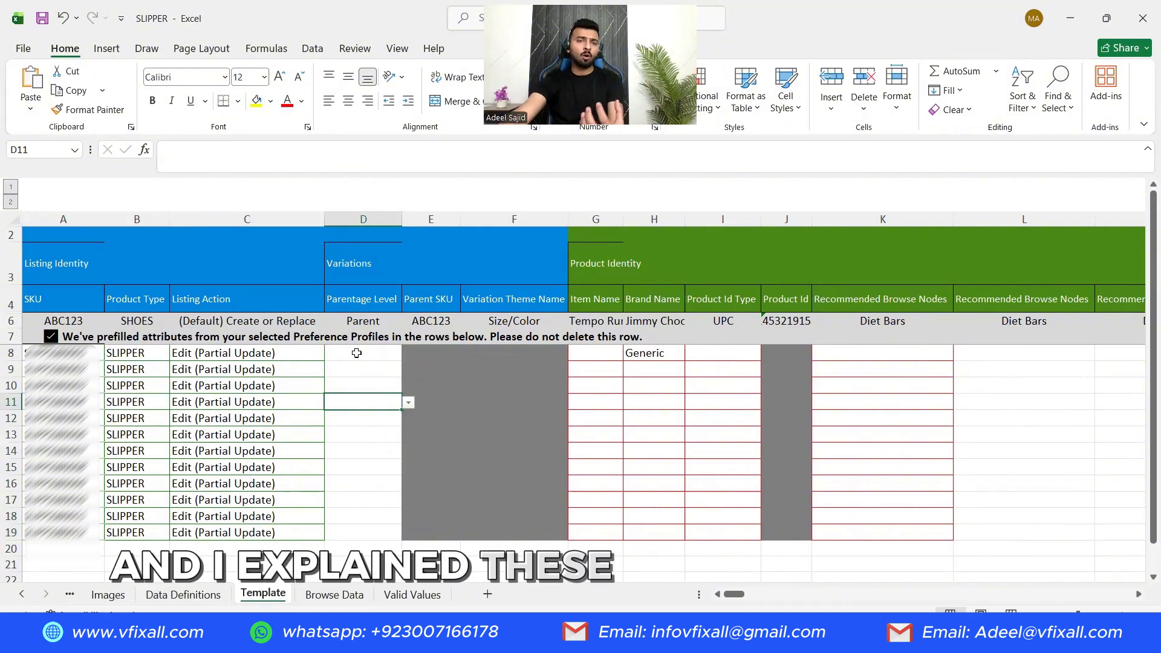
pyautogui.moveTo(340, 352); pyautogui.dragTo(517, 537)
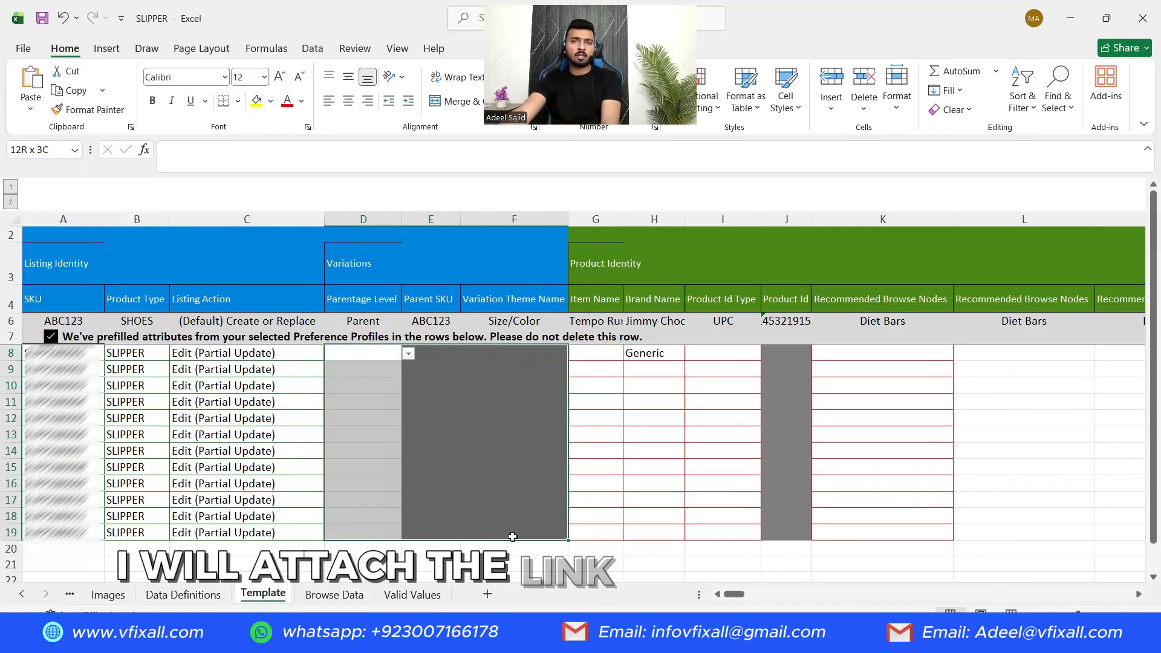
pyautogui.click(379, 414)
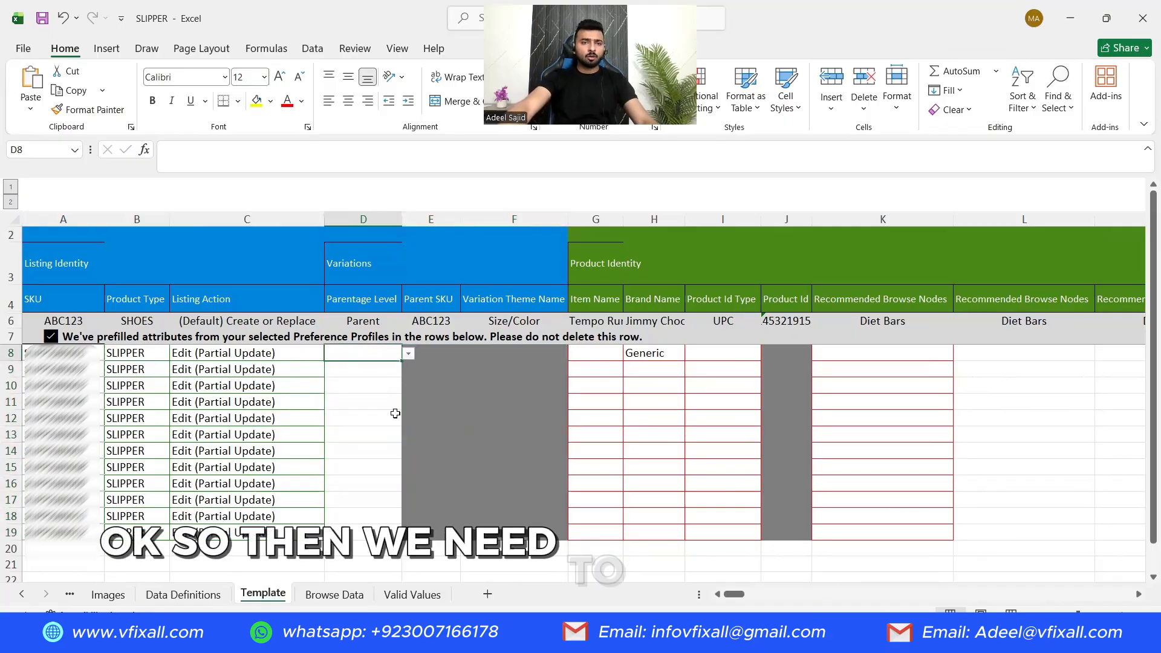
# - Set the Parentage Level to Child for all products in rows 8 to 19
pyautogui.click(409, 353)
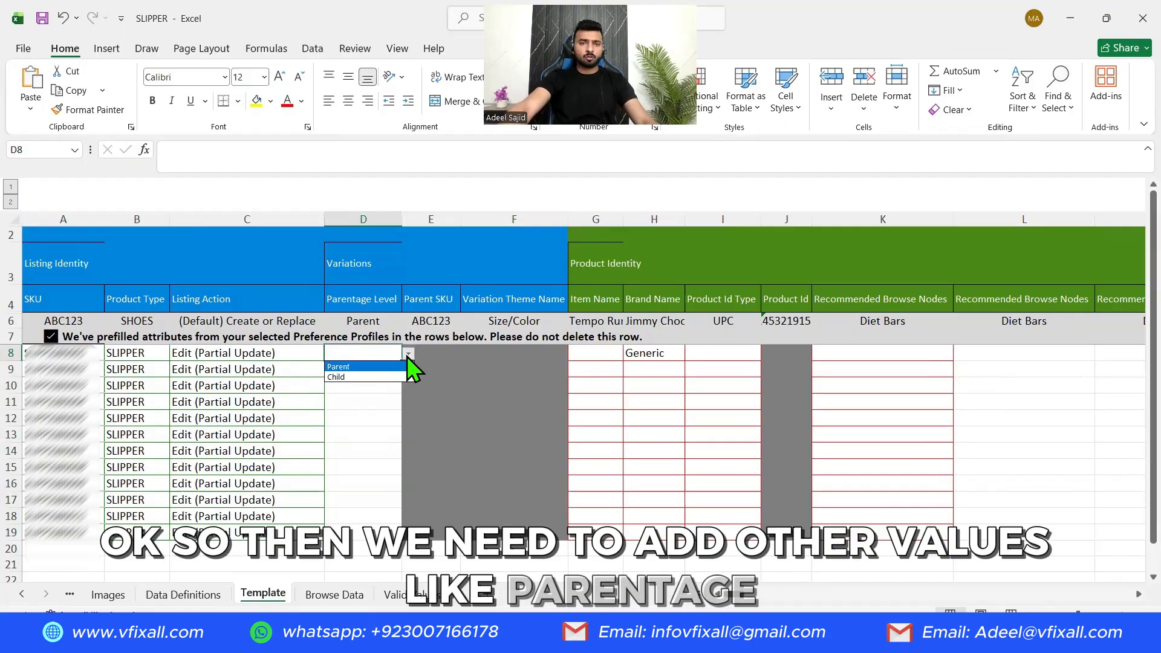
pyautogui.click(389, 377)
pyautogui.moveTo(401, 361); pyautogui.dragTo(401, 538)
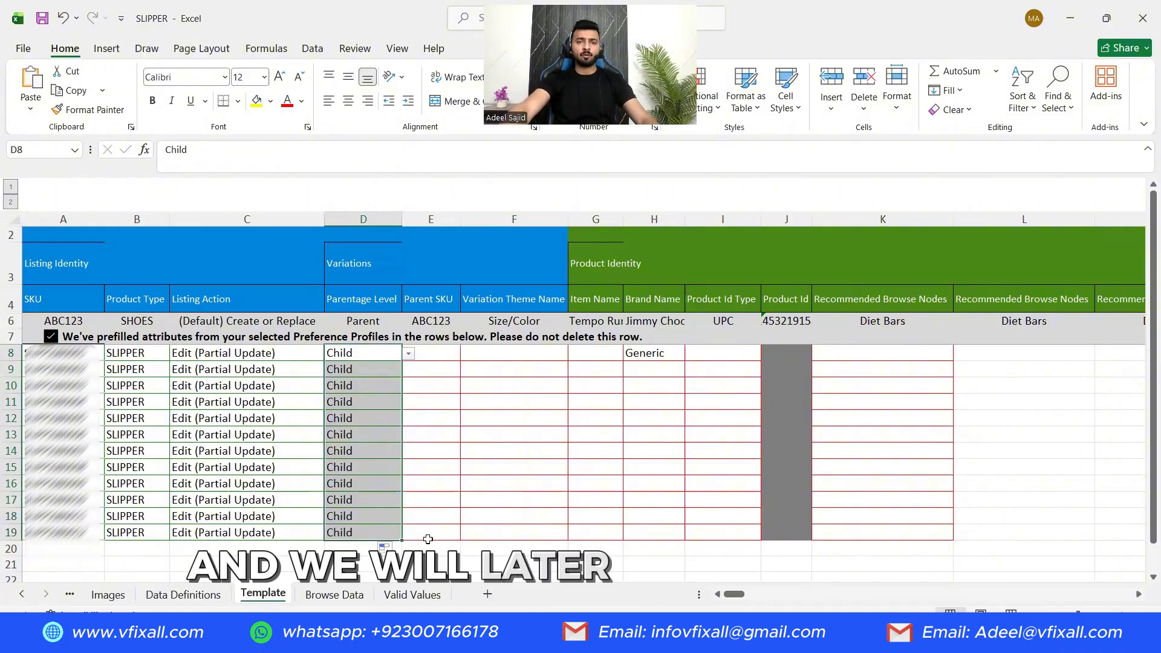
# - Set the Variation Theme Name to SIZE/COLOR for all products in rows 8 to 19
pyautogui.click(433, 365)
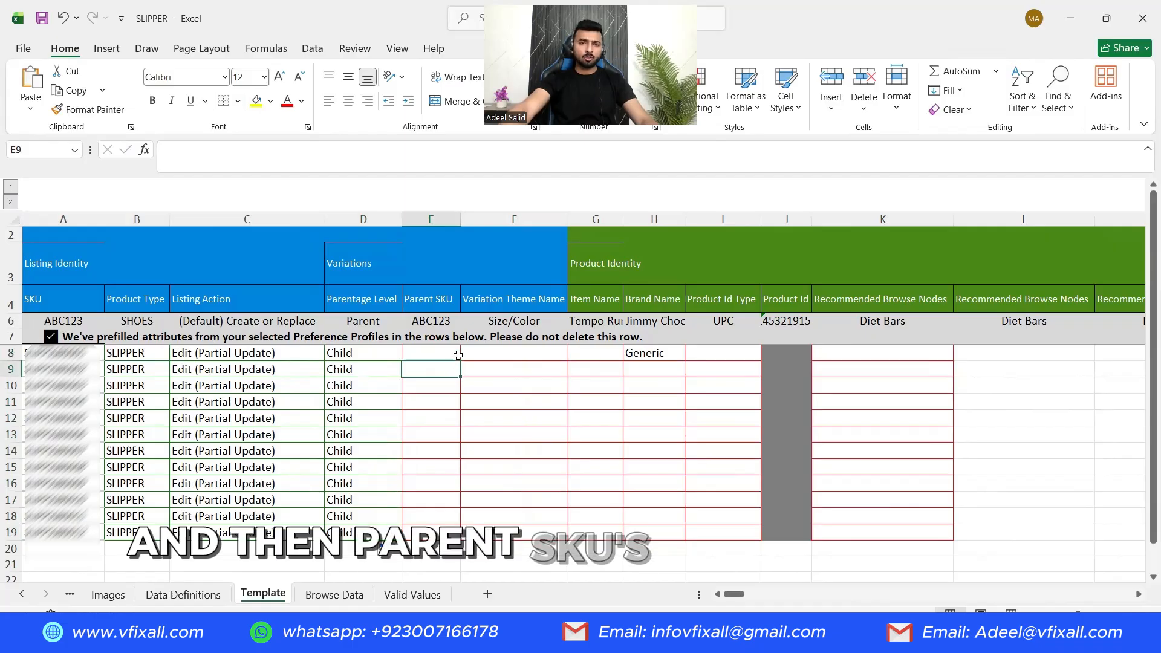
pyautogui.click(502, 355)
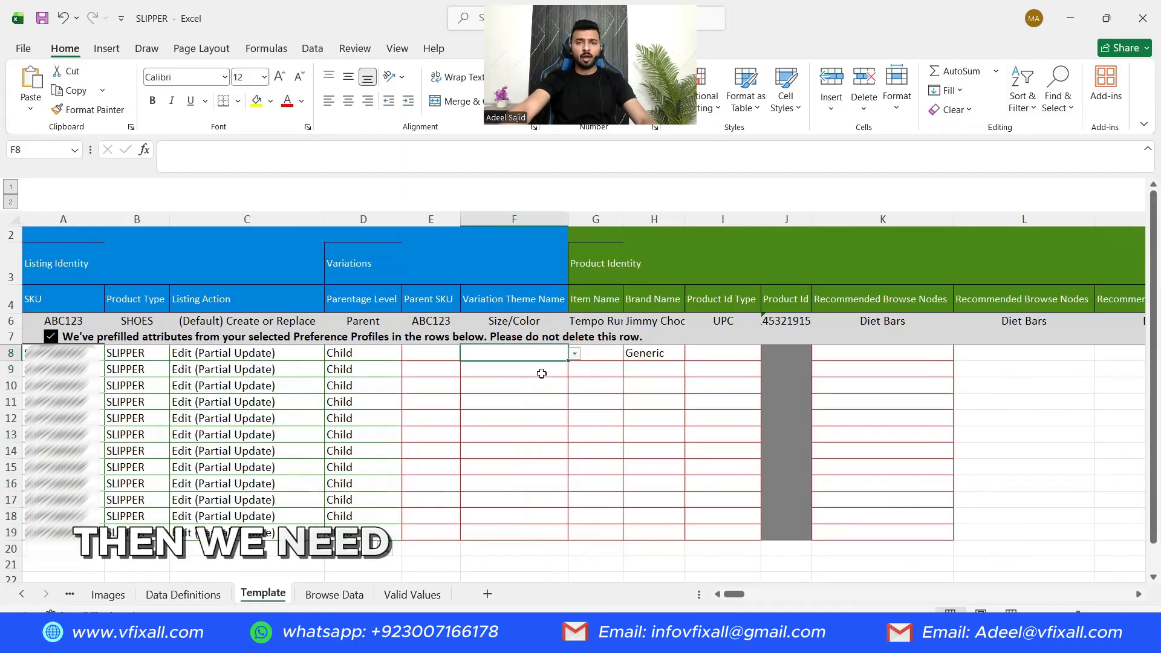
pyautogui.click(573, 355)
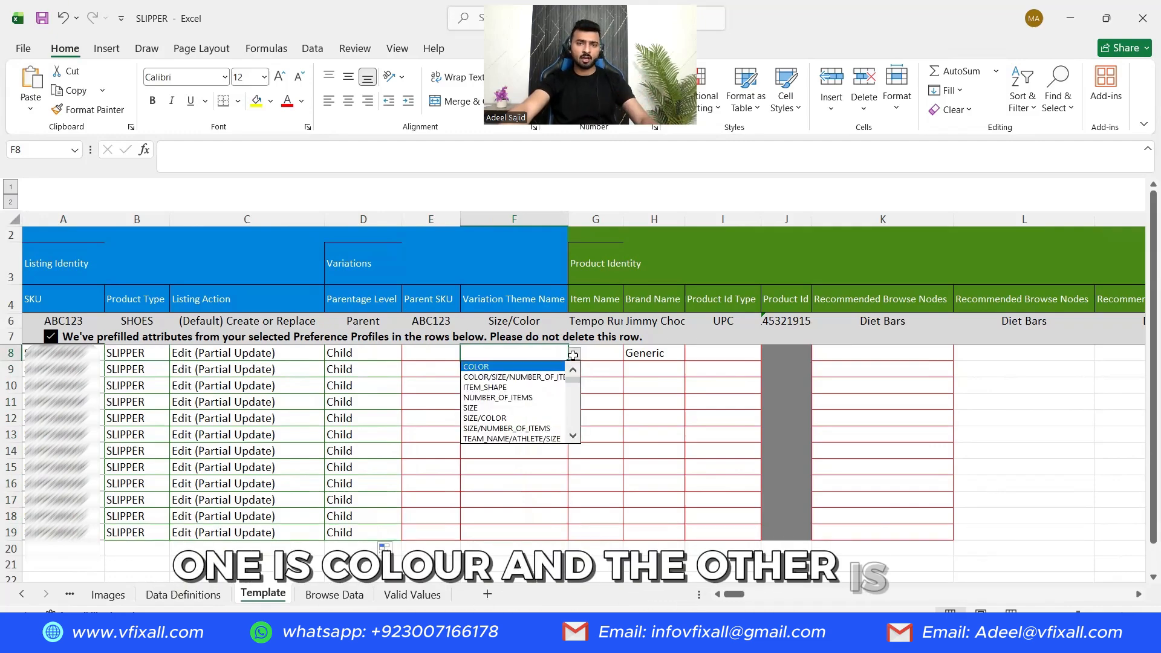
pyautogui.click(514, 418)
pyautogui.moveTo(561, 366); pyautogui.dragTo(563, 535)
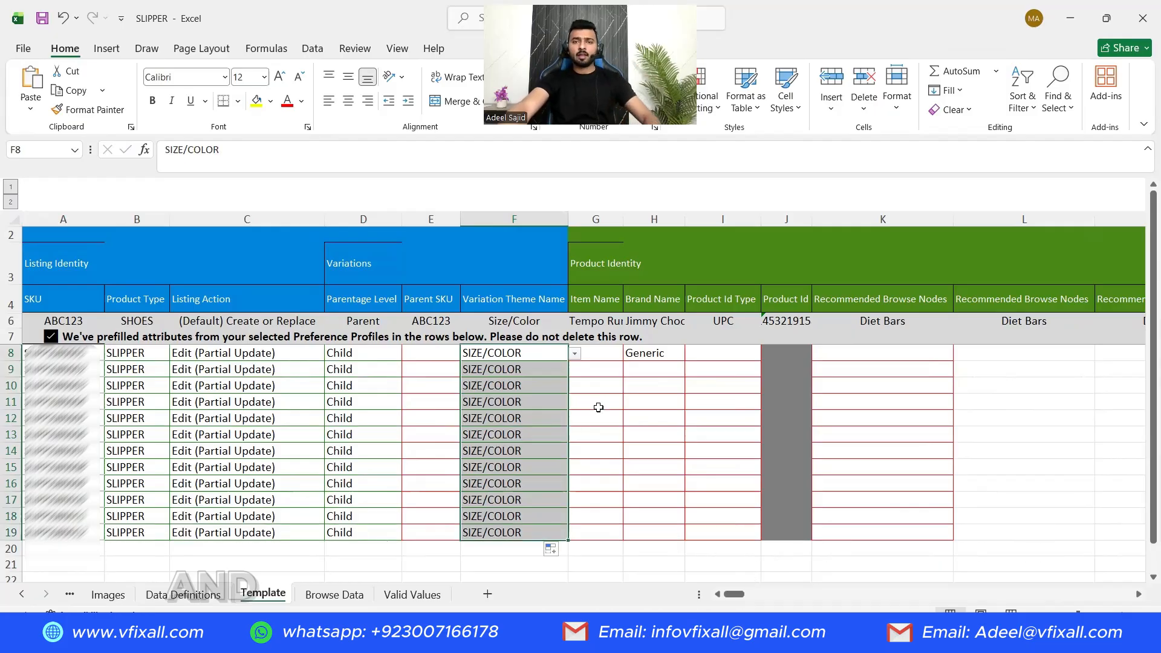
# - Copy the twelve product titles E2:E13 from the data sheet into the template's Item Name column, starting at G8
pyautogui.click(600, 353)
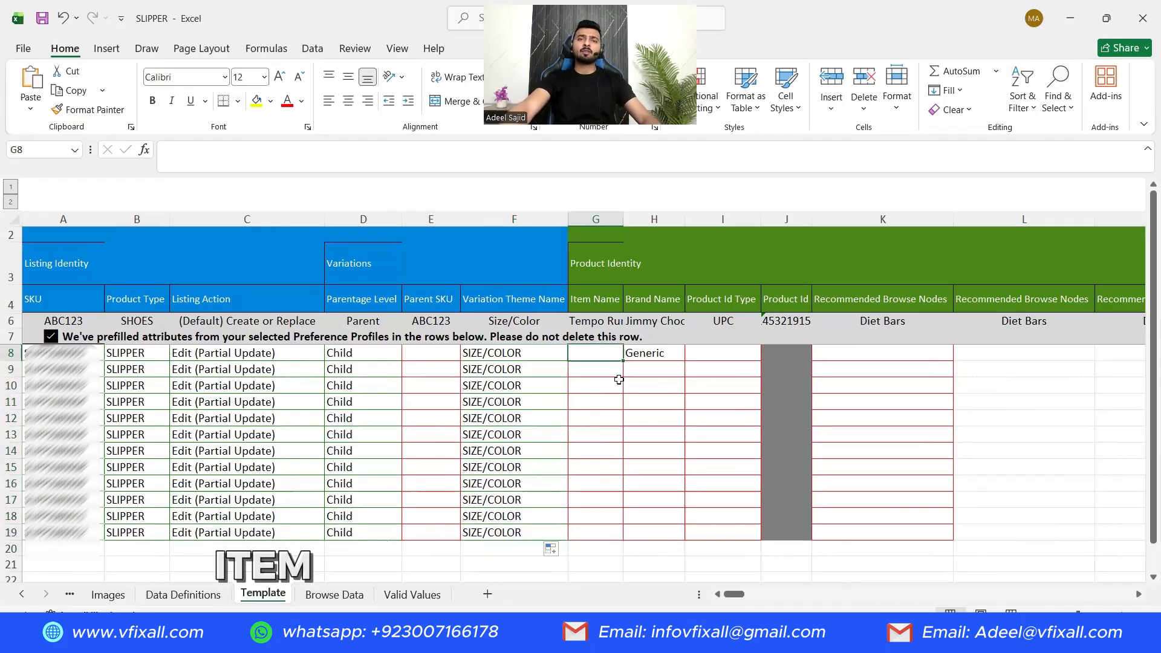
pyautogui.click(549, 636)
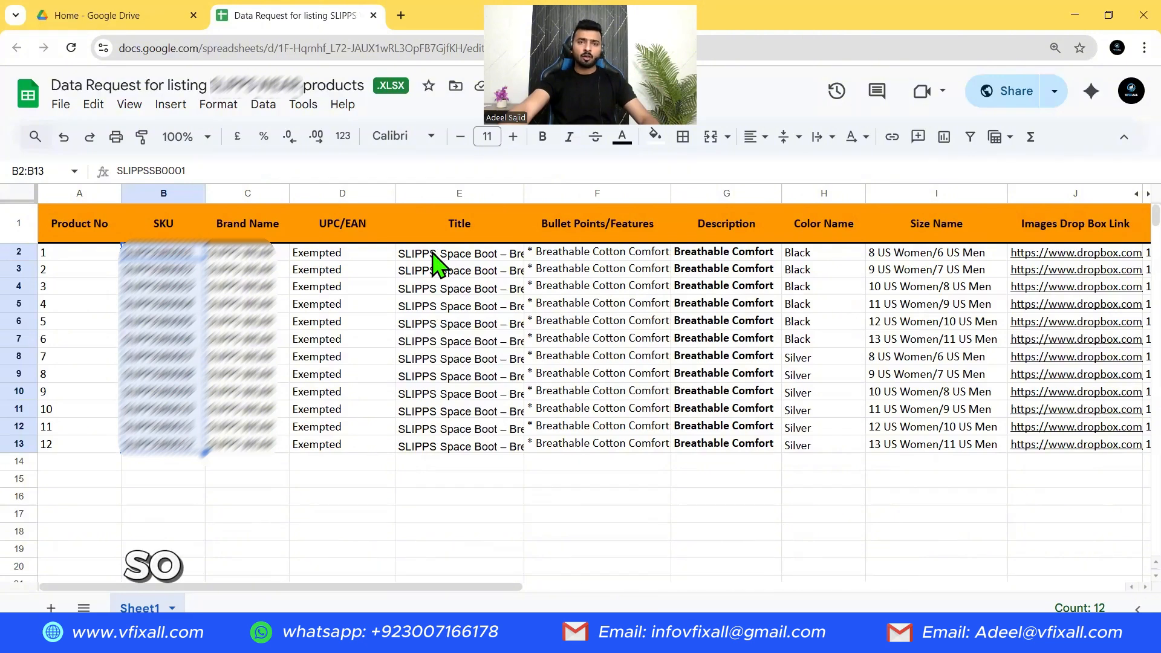
pyautogui.moveTo(435, 254); pyautogui.dragTo(441, 455)
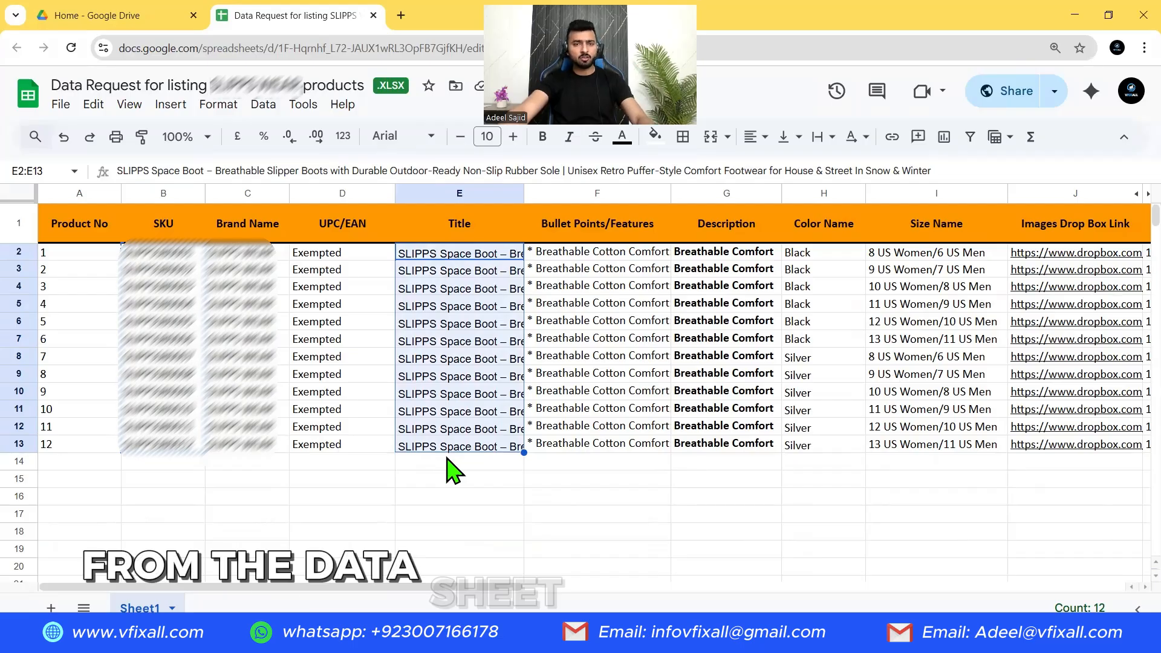
pyautogui.hotkey('ctrl', 'c')
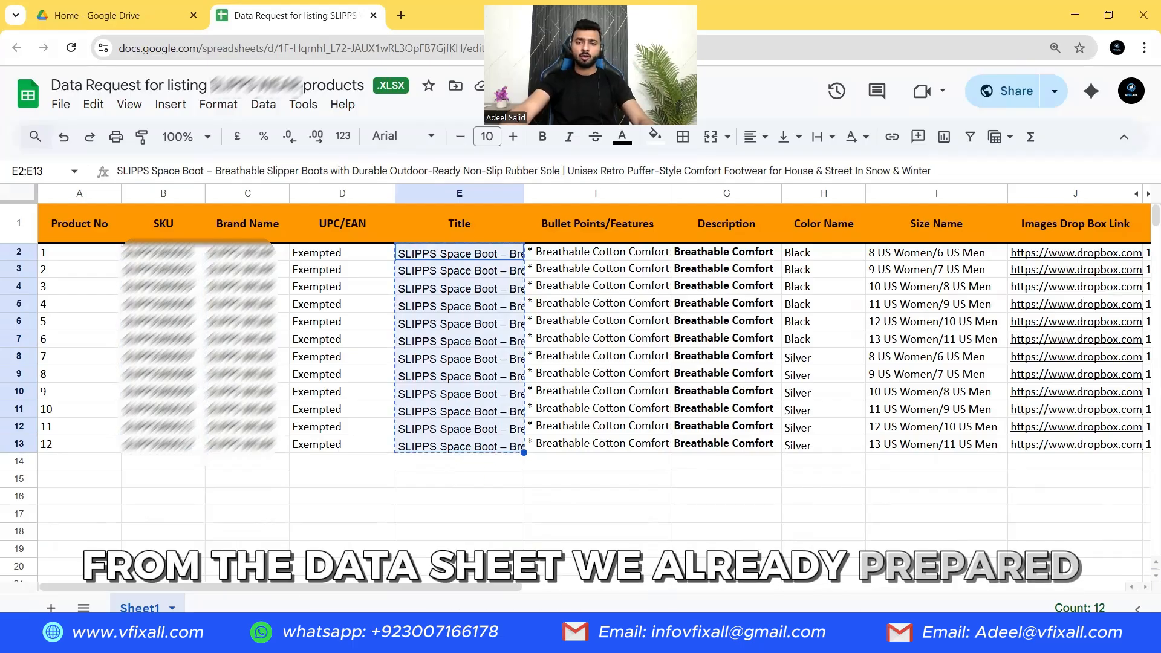
pyautogui.click(696, 547)
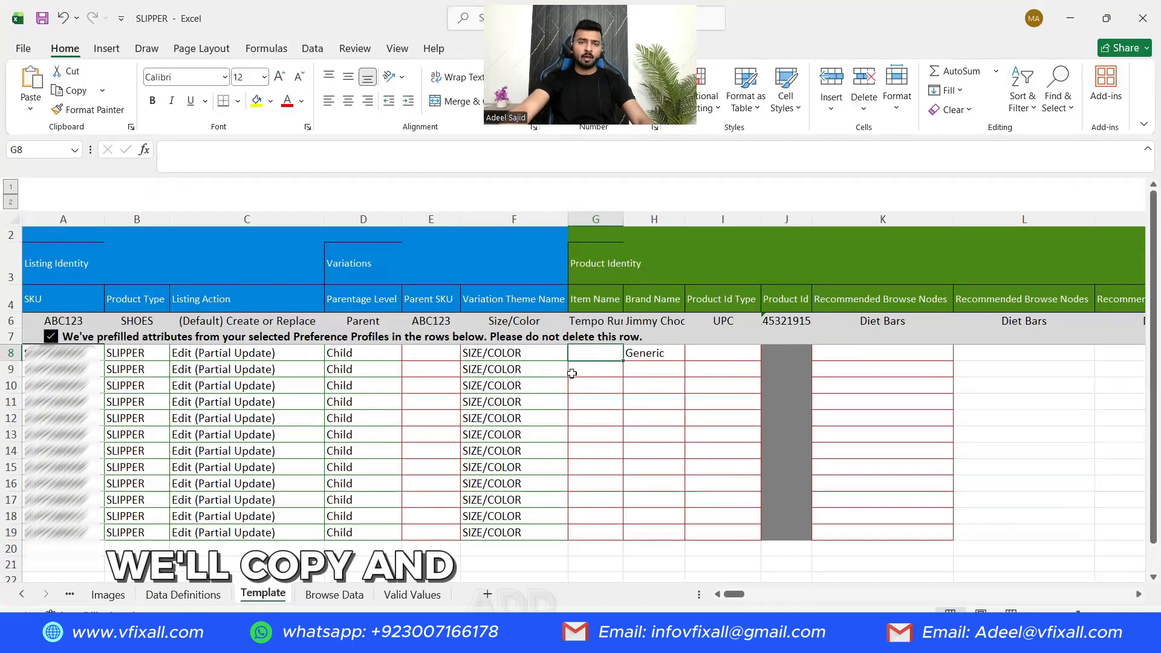
pyautogui.hotkey('ctrl', 'v')
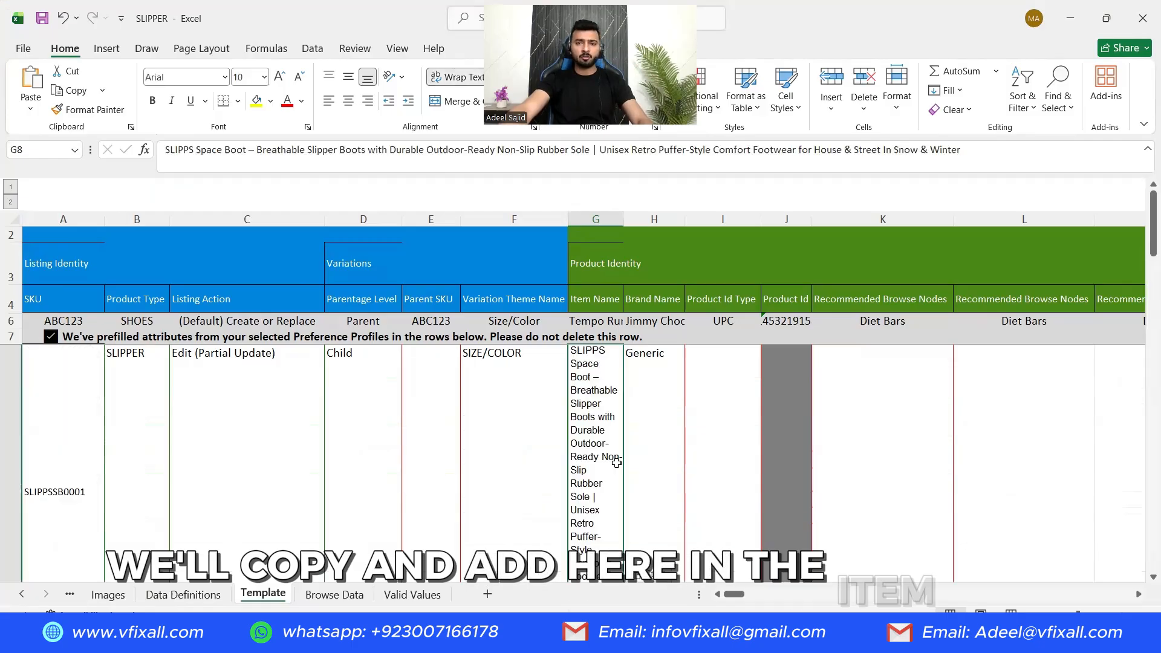
pyautogui.press('Left')
# - Set the first product's Brand Name in H8 to SLIPPS WEAR
pyautogui.click(656, 381)
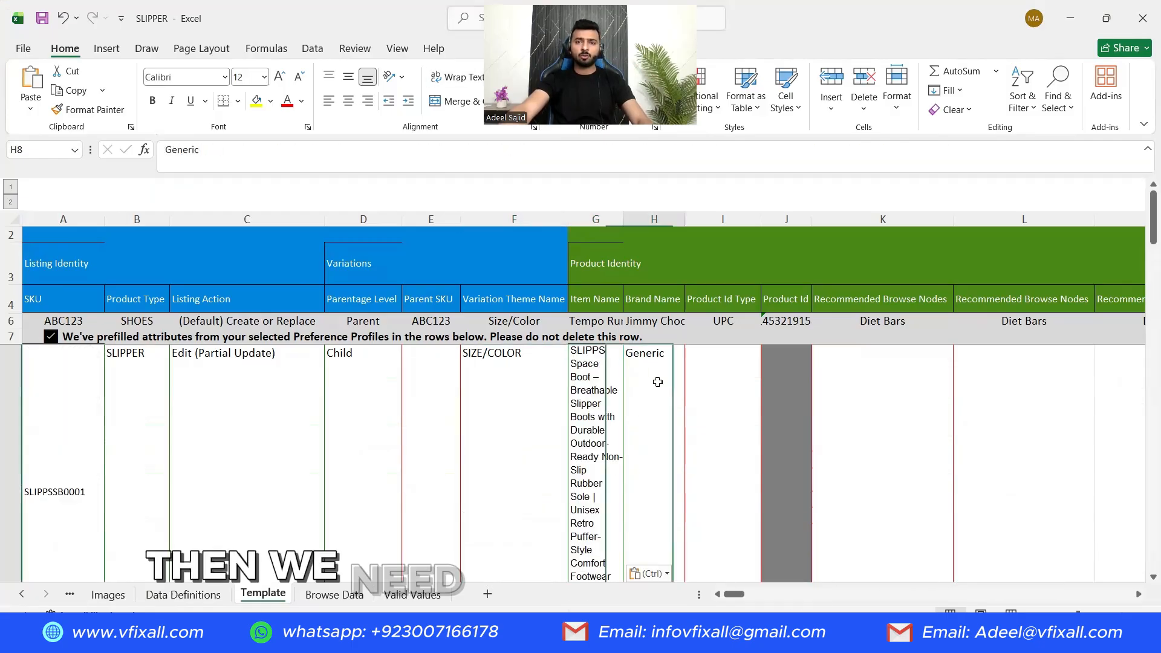
pyautogui.scroll(-2, 659, 389)
pyautogui.scroll(2, 661, 399)
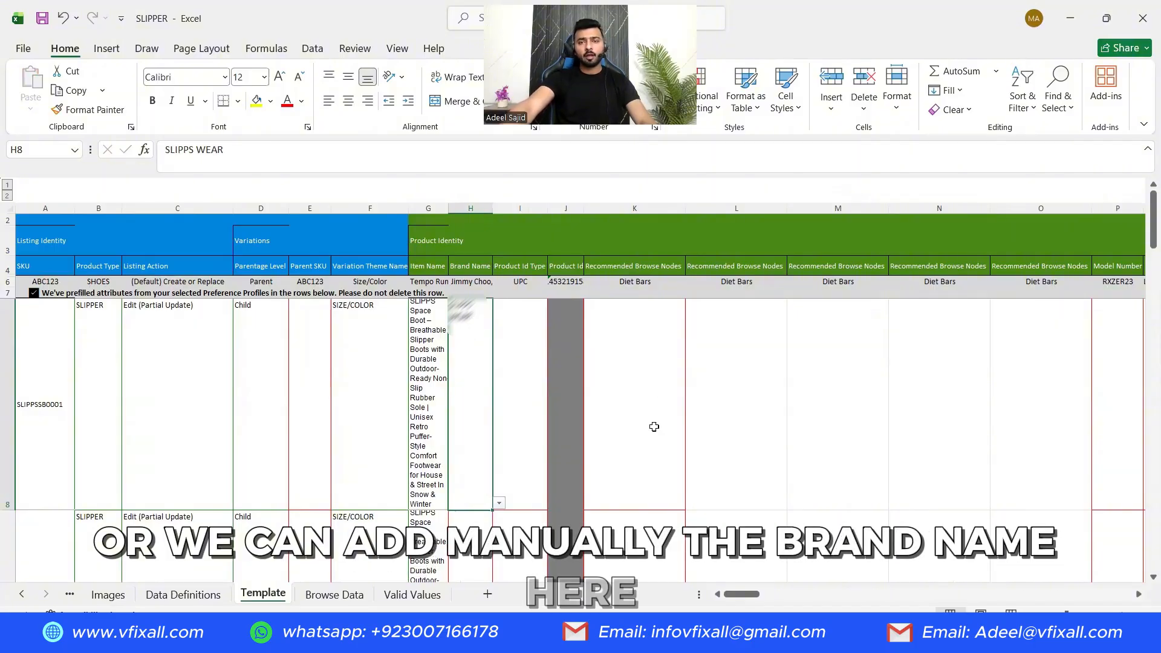
pyautogui.click(660, 400)
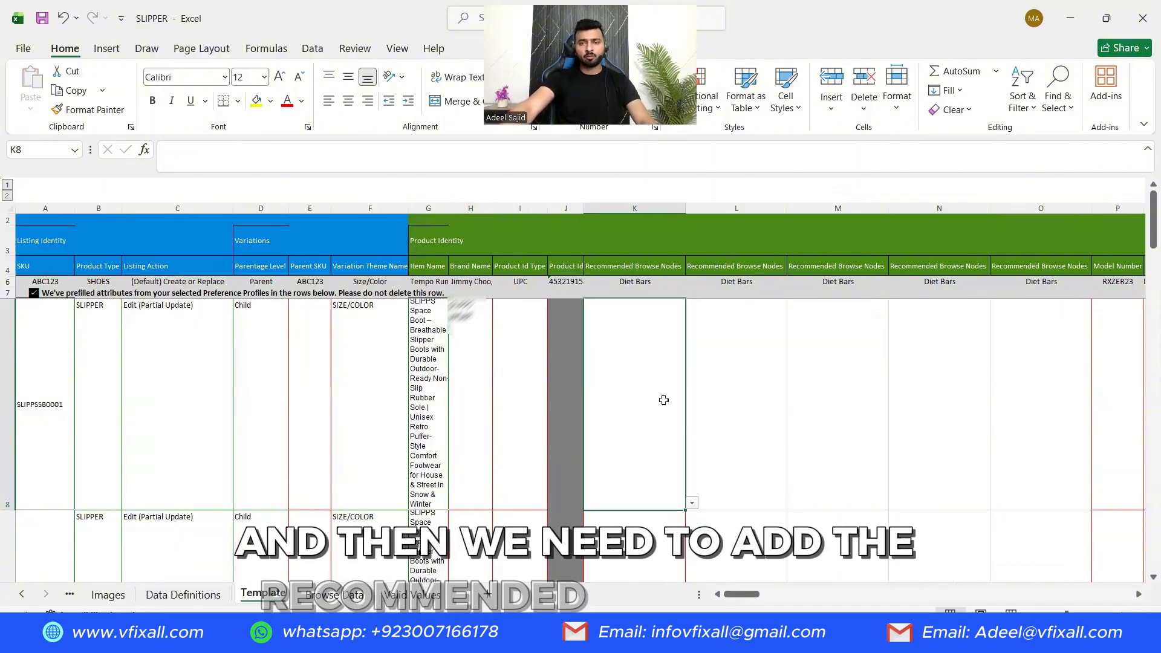
pyautogui.click(691, 504)
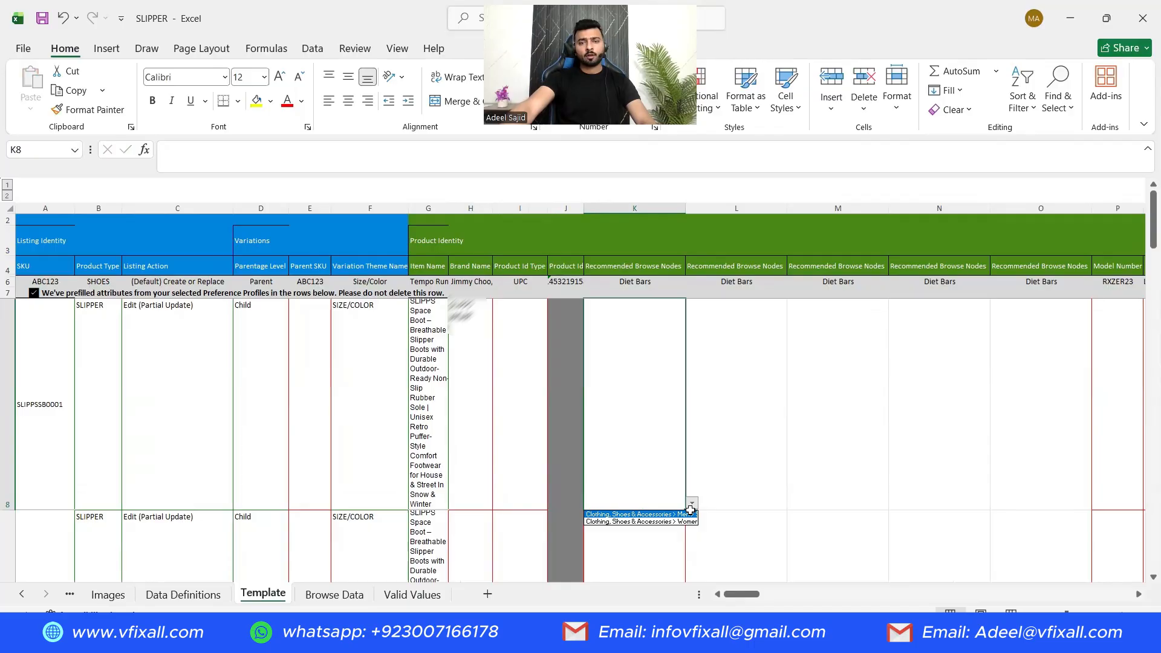
pyautogui.click(659, 521)
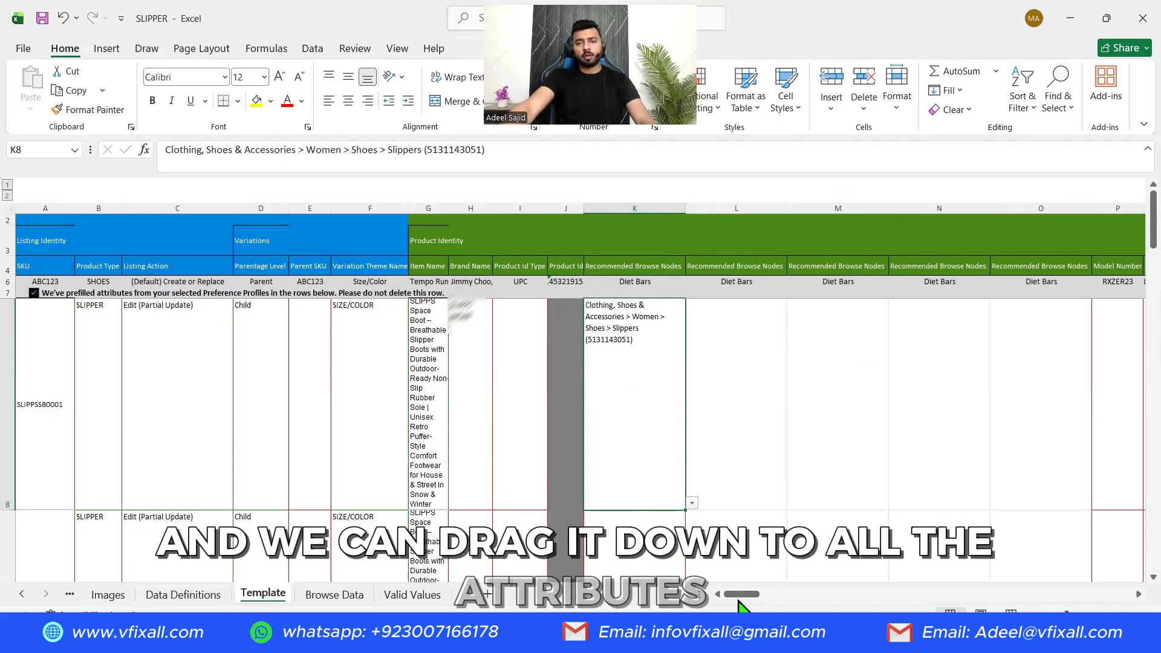
# - Unhide all hidden columns of the Template sheet, including the other image URL and bullet point columns
pyautogui.moveTo(741, 596); pyautogui.dragTo(759, 596)
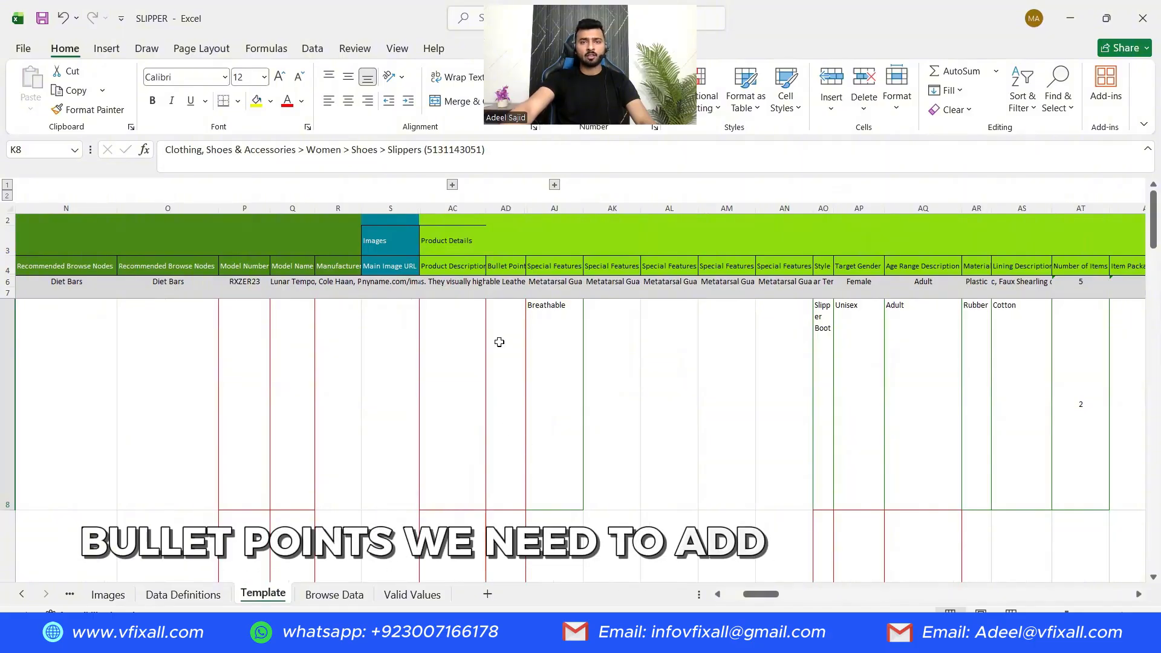
pyautogui.click(449, 211)
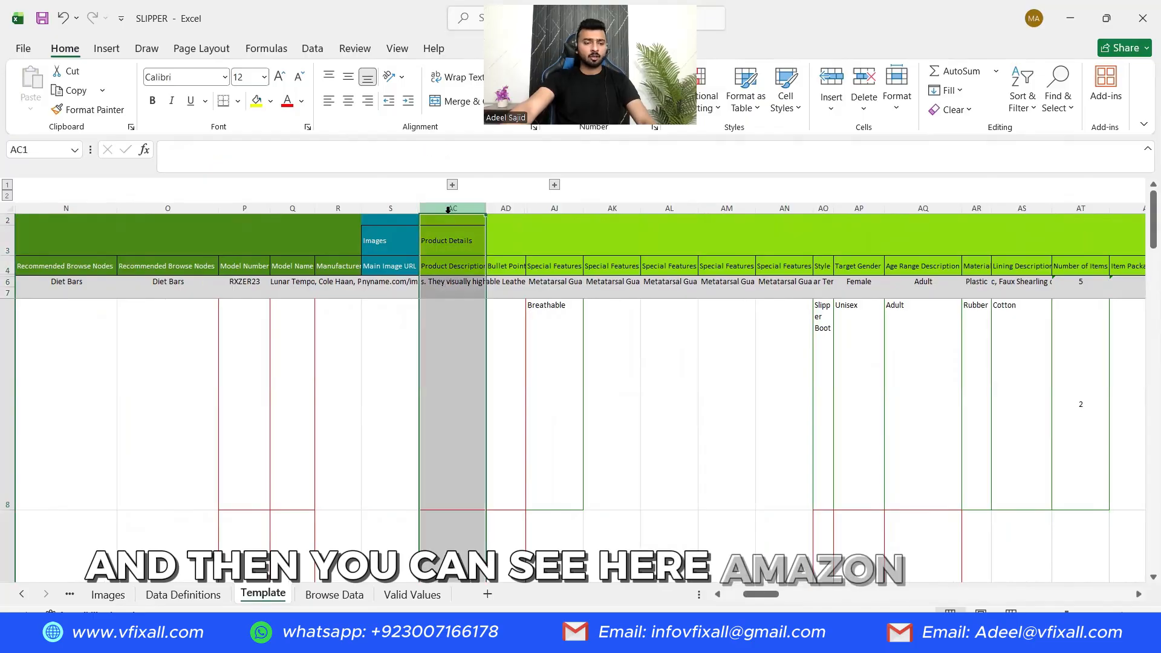
pyautogui.hotkey('ctrl', 'a')
pyautogui.rightClick(449, 210)
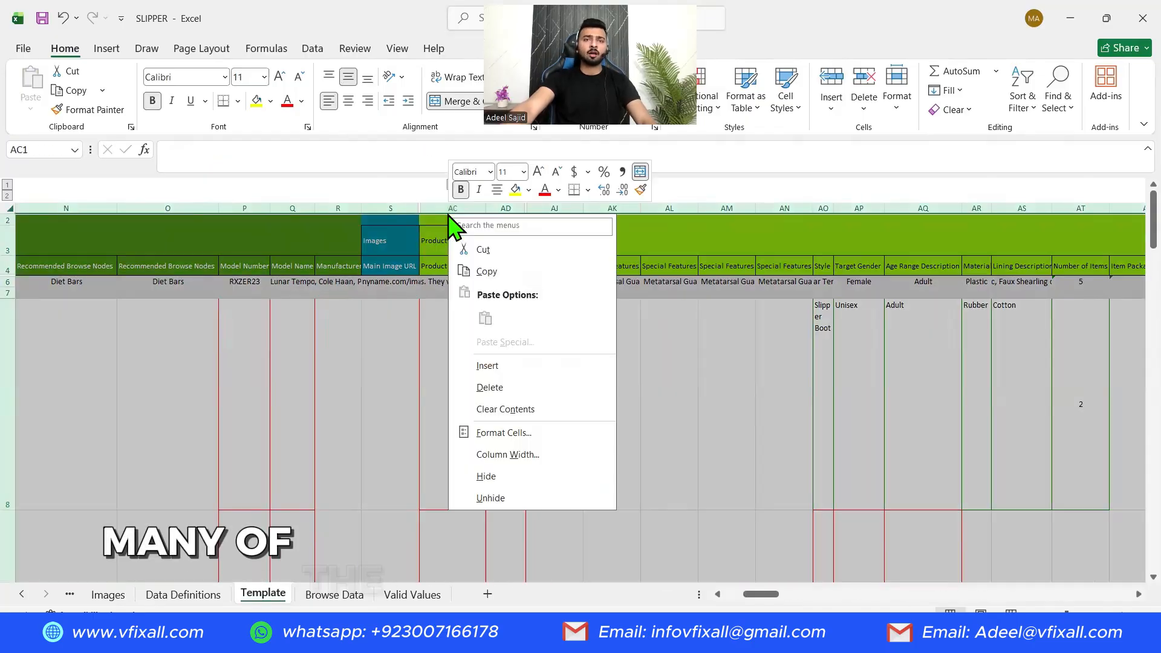
pyautogui.click(514, 496)
pyautogui.click(594, 426)
pyautogui.moveTo(415, 420); pyautogui.dragTo(436, 430)
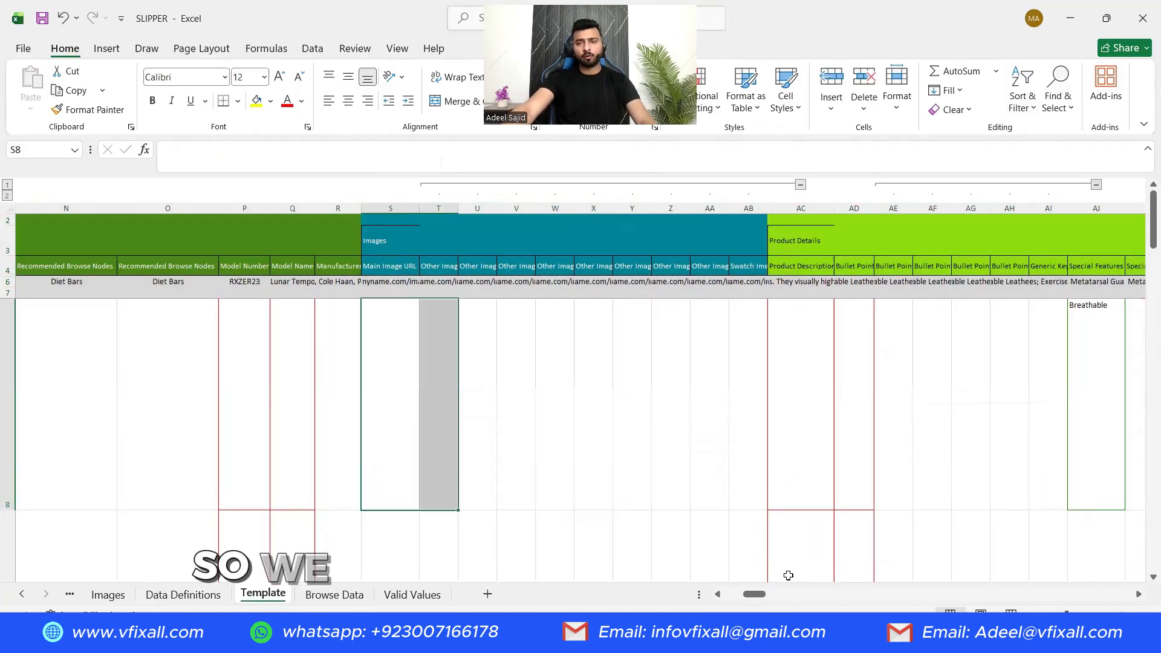
# - Set the Fulfillment Channel Code (AU) for the first product in EV8 to DEFAULT
pyautogui.moveTo(760, 594); pyautogui.dragTo(917, 595)
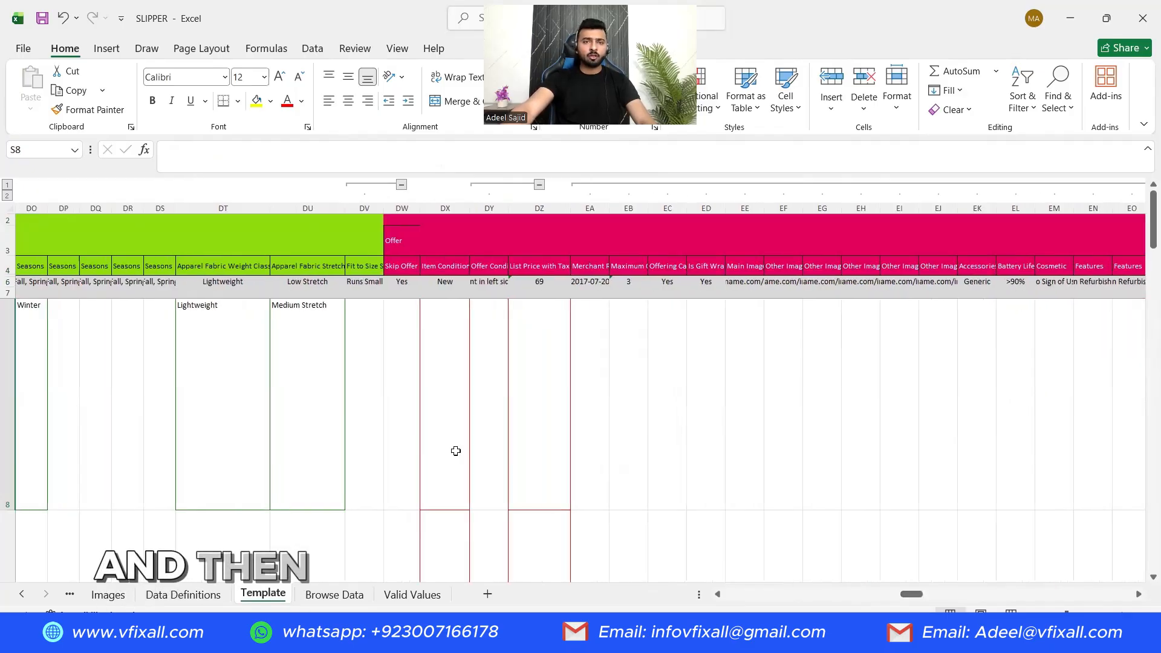
pyautogui.click(466, 360)
pyautogui.click(533, 418)
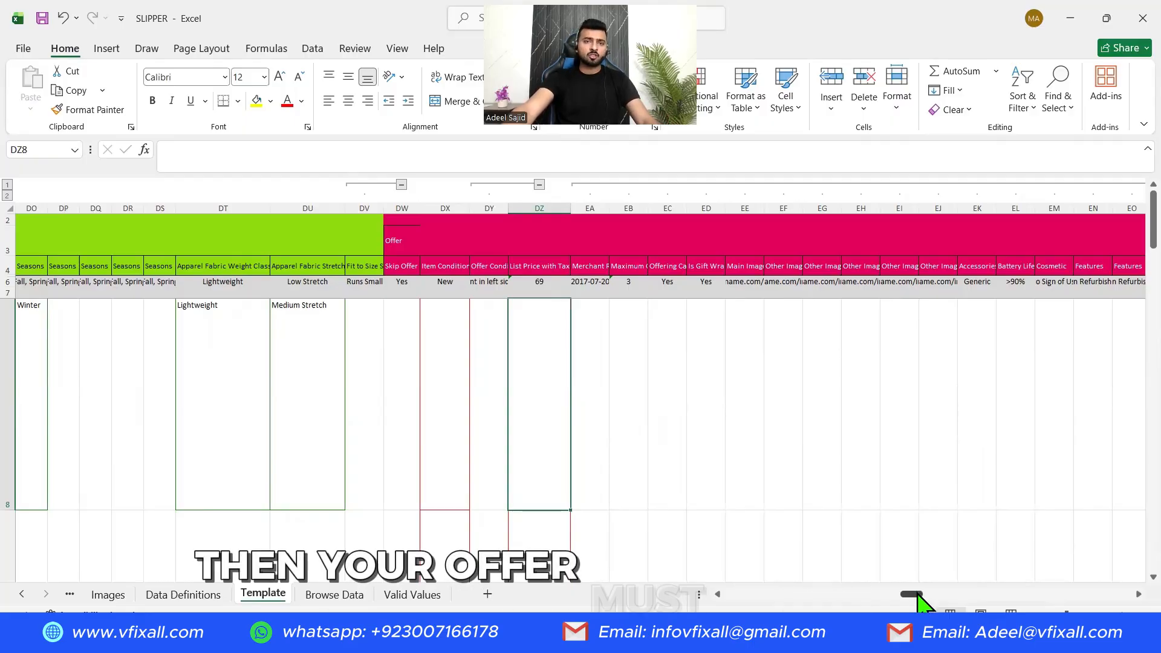
pyautogui.moveTo(917, 594); pyautogui.dragTo(940, 599)
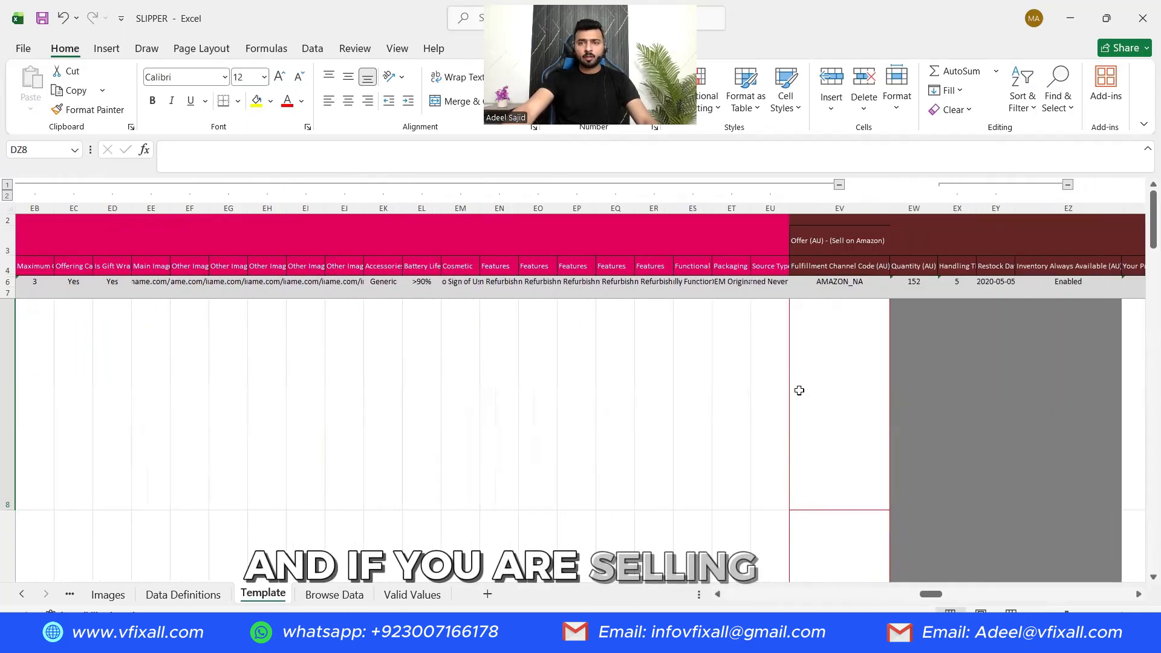
pyautogui.click(814, 366)
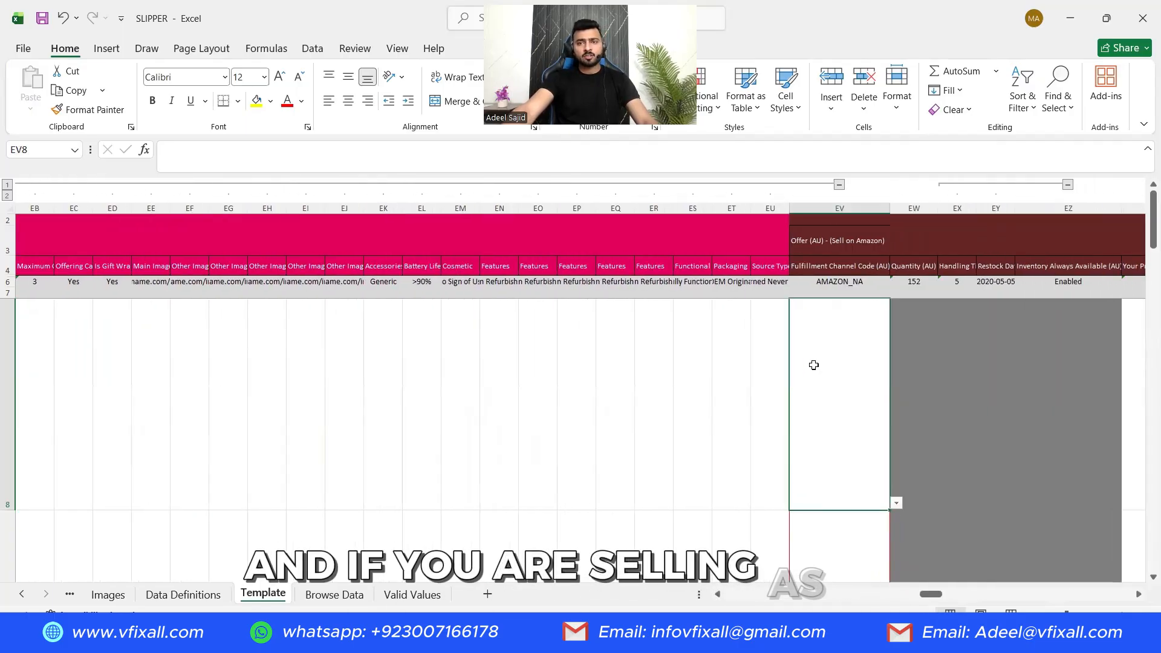
pyautogui.click(848, 293)
pyautogui.click(849, 282)
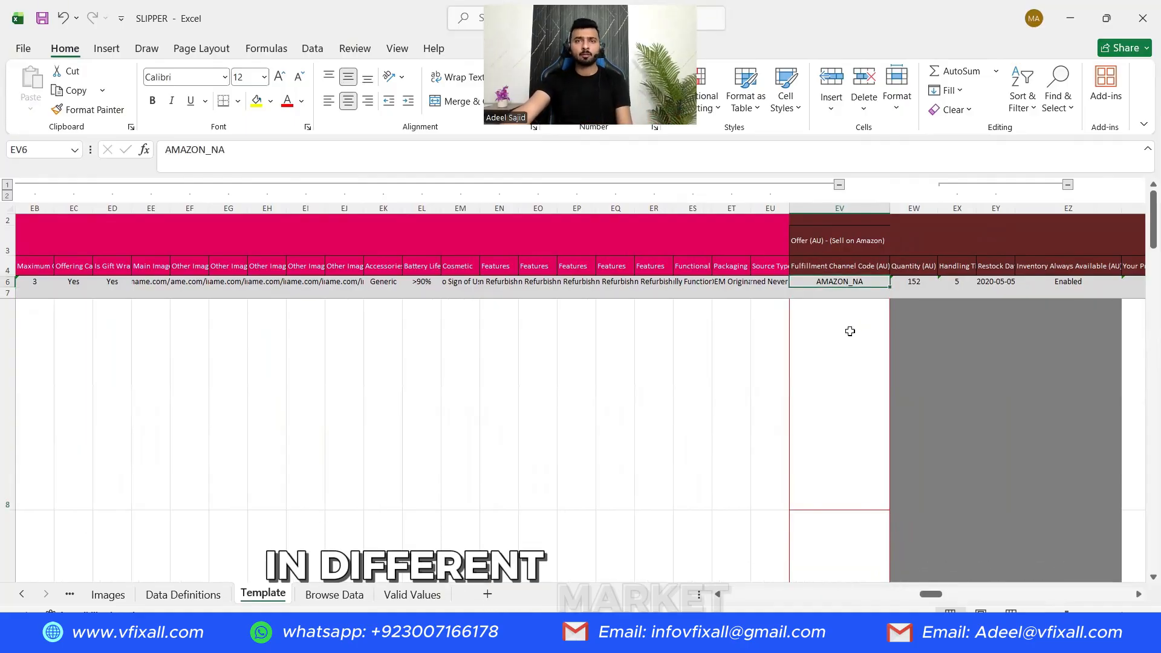
pyautogui.click(865, 433)
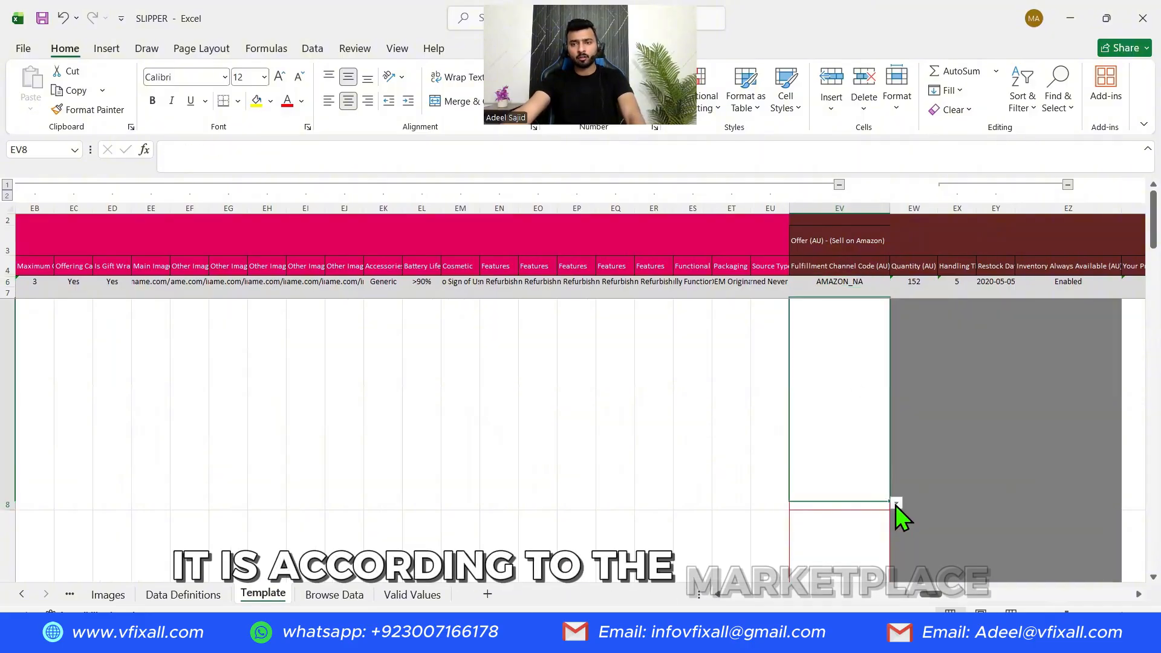
pyautogui.click(895, 503)
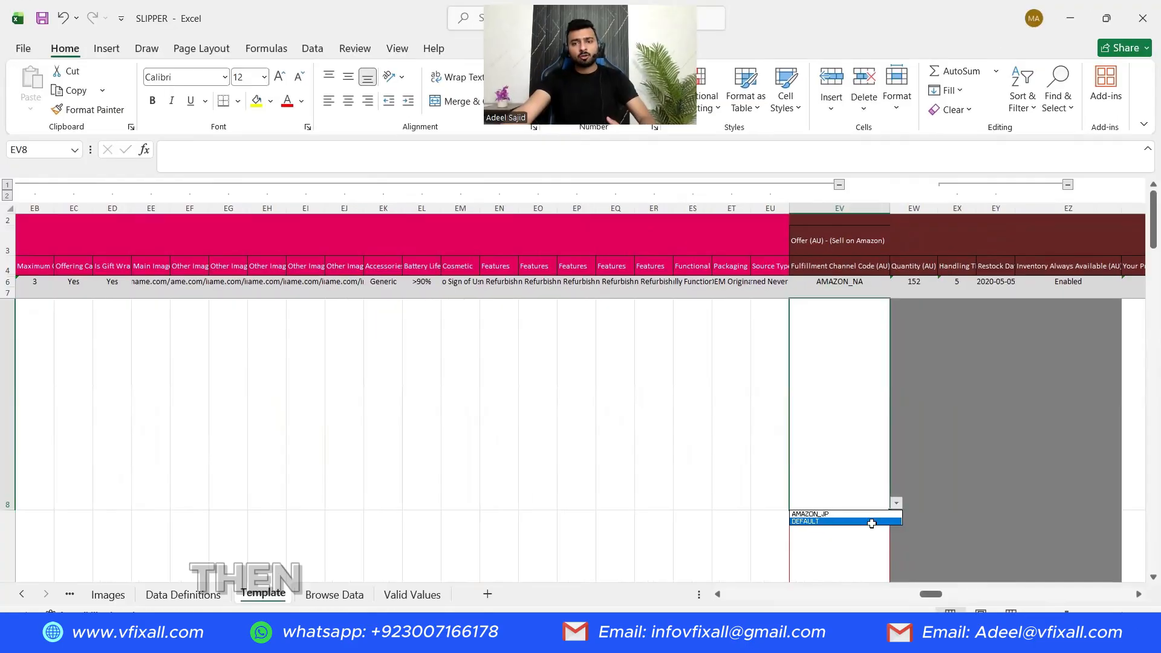
pyautogui.click(818, 522)
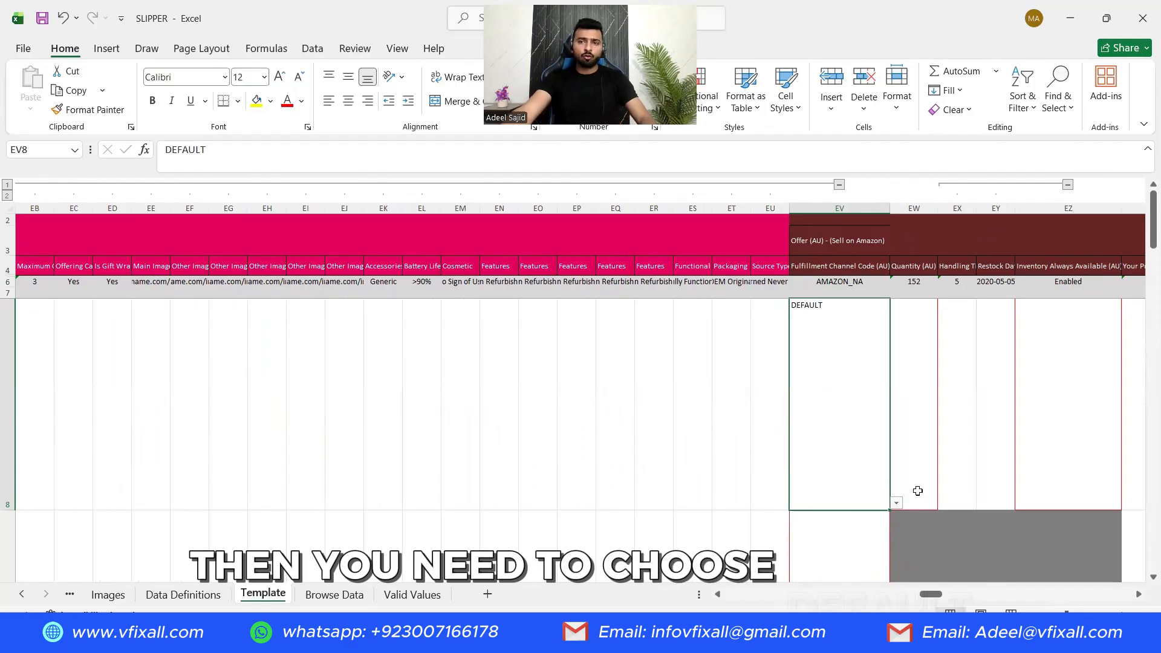
# - Switch to the Google Sheets data sheet to check its size, image link, weight and package dimension columns, and return to the SLIPPER workbook
pyautogui.moveTo(931, 596); pyautogui.dragTo(961, 596)
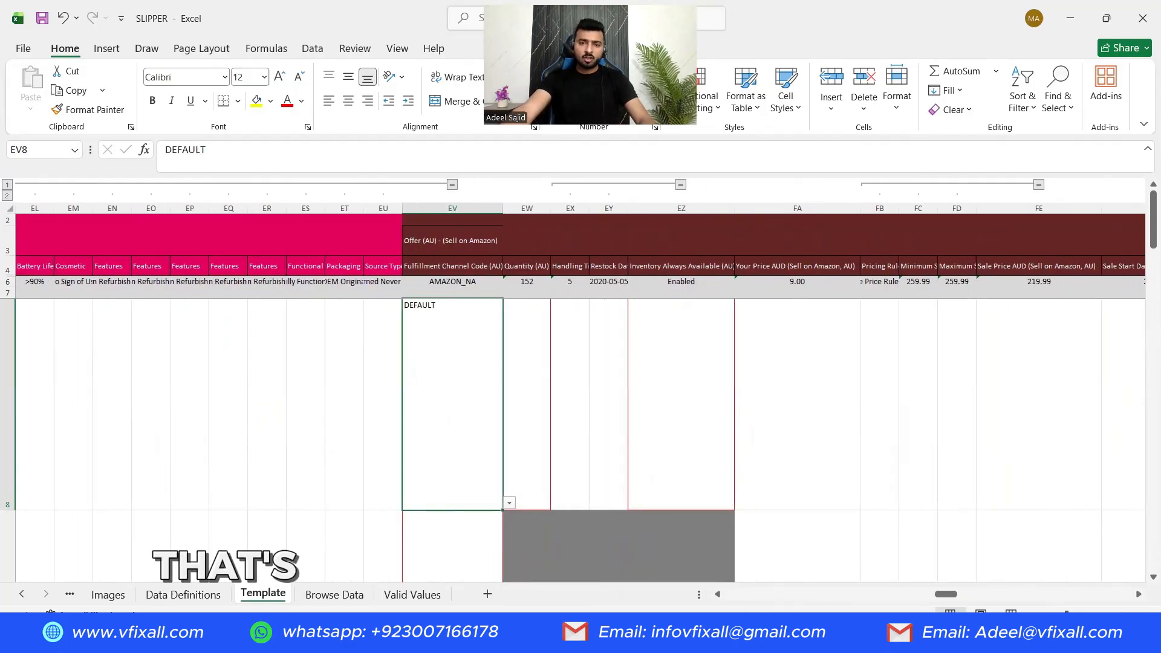
pyautogui.moveTo(610, 638)
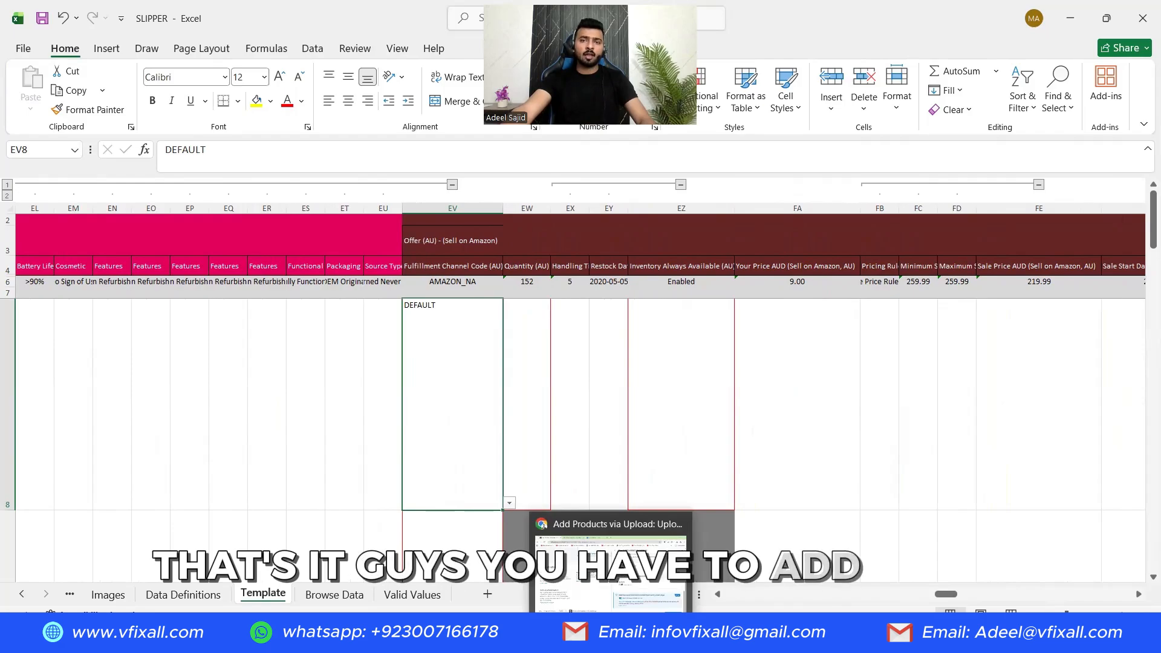
pyautogui.click(611, 639)
pyautogui.moveTo(487, 587); pyautogui.dragTo(841, 591)
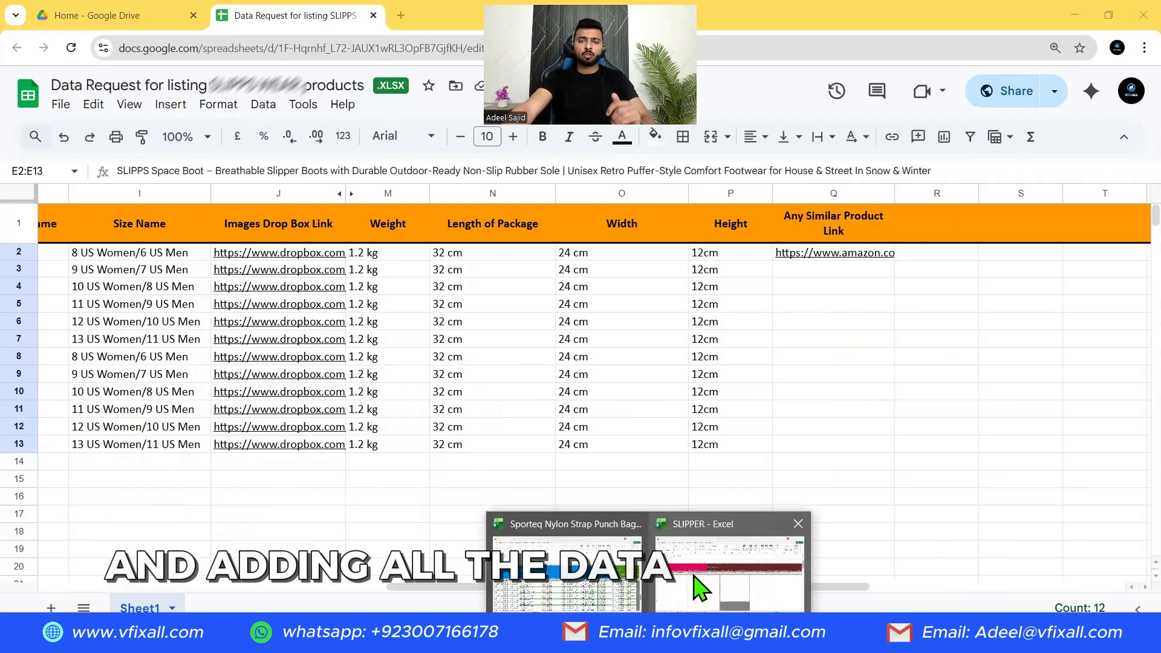
pyautogui.click(702, 589)
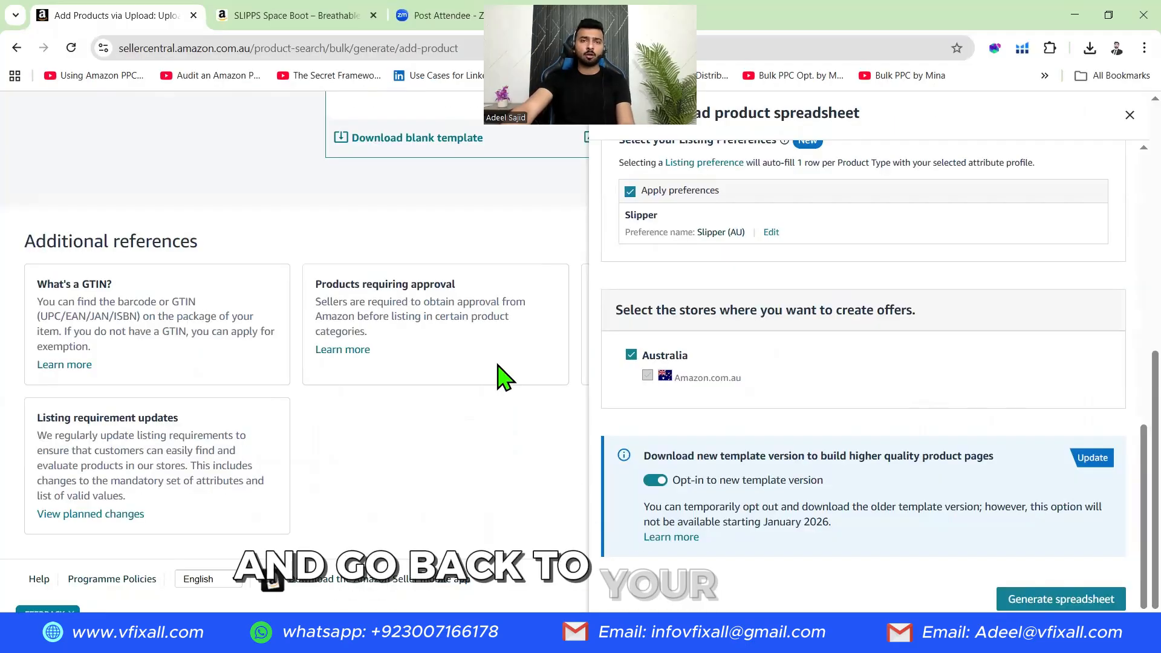
# - Choose the SLIPPER file from Downloads for the Seller Central catalogue upload and cancel the file selection
pyautogui.scroll(4, 501, 378)
pyautogui.scroll(4, 1035, 254)
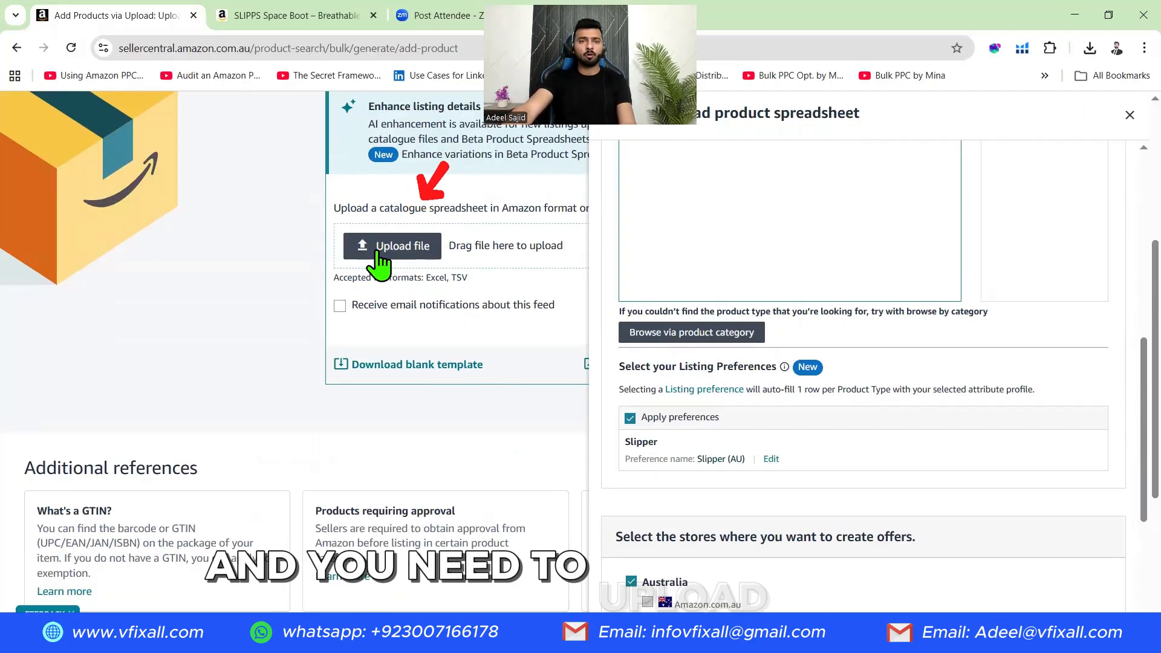
pyautogui.click(387, 247)
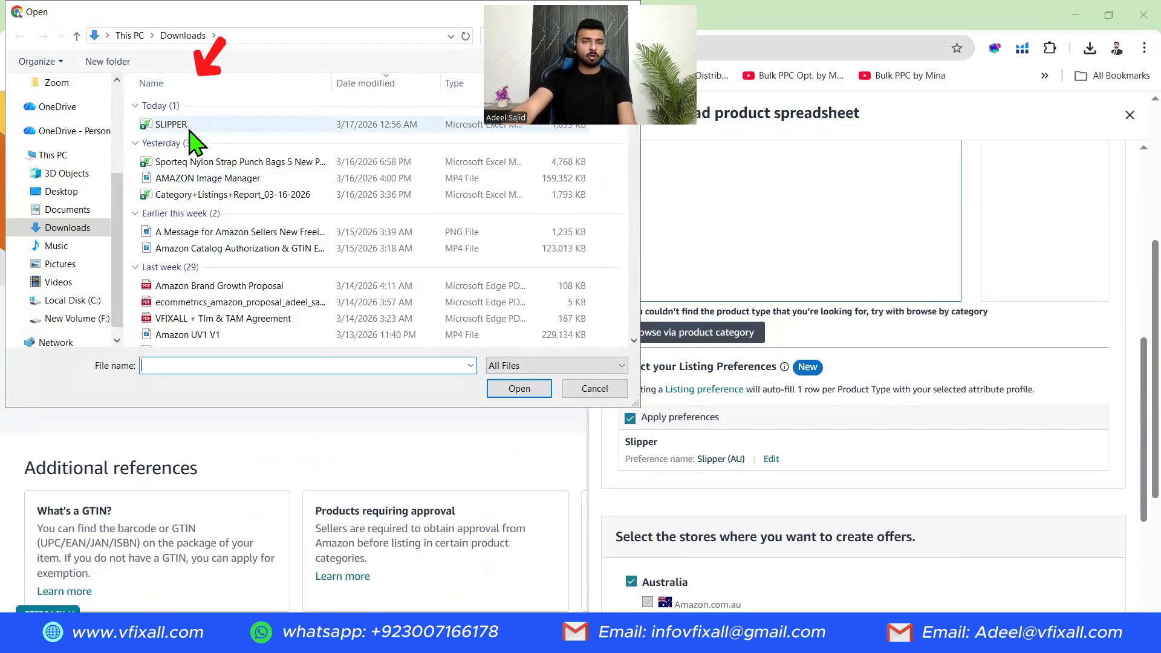
pyautogui.click(175, 124)
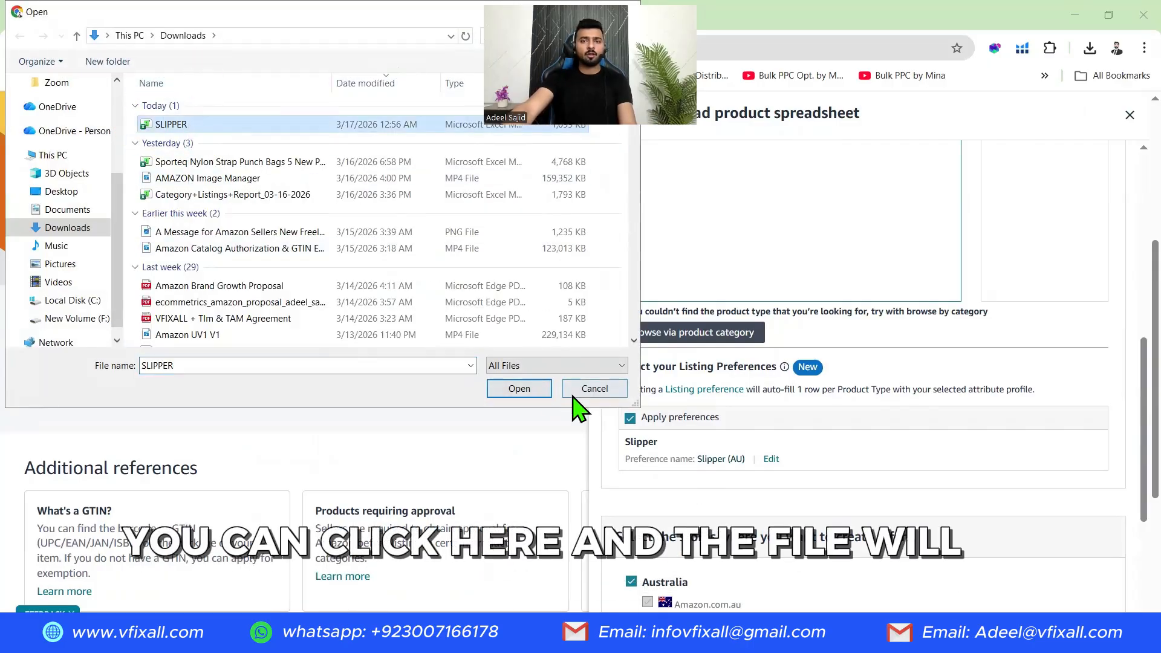
pyautogui.click(579, 392)
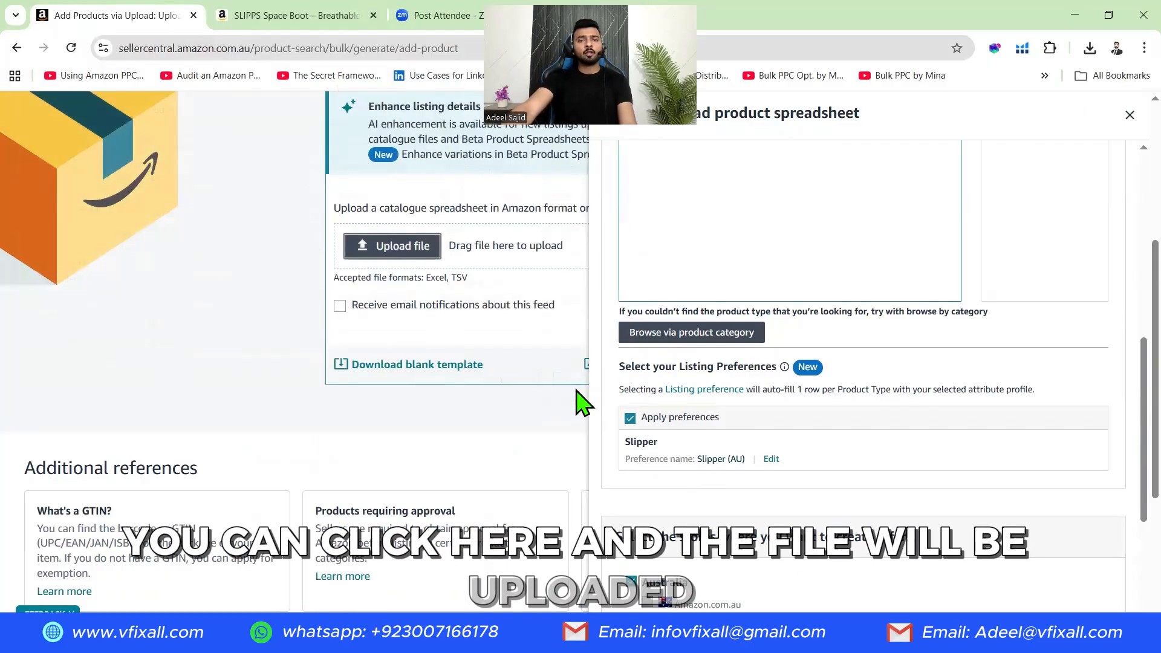
# - Close the product spreadsheet panel and view the SLIPPS Space Boot product page before returning to the upload page
pyautogui.click(1127, 116)
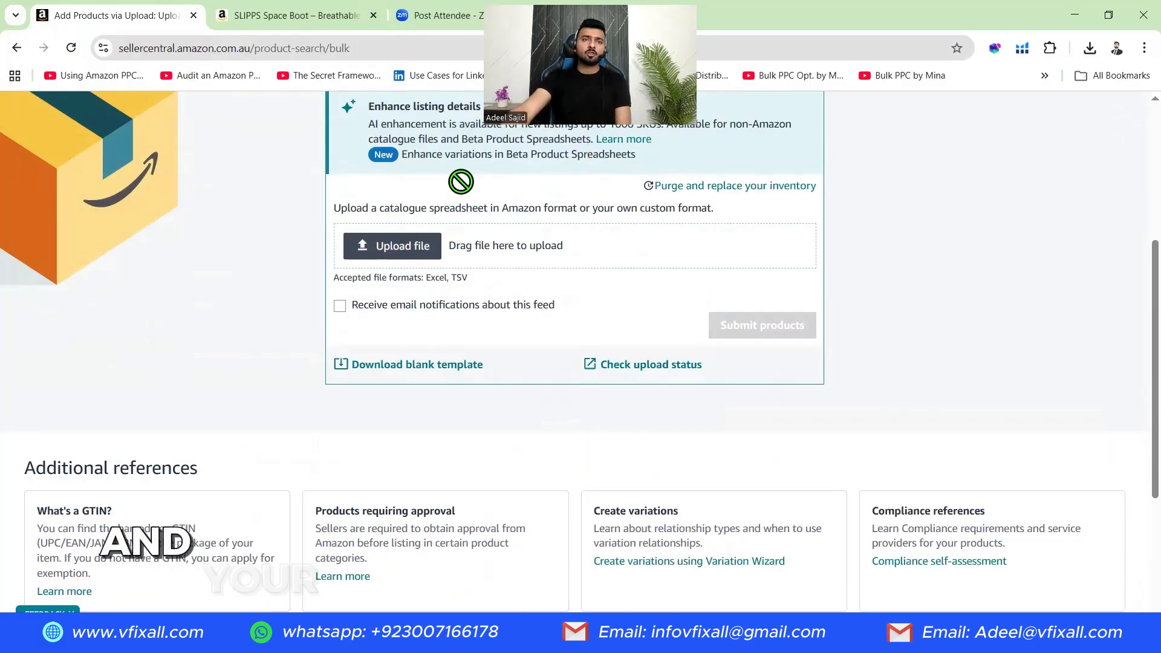
pyautogui.click(296, 17)
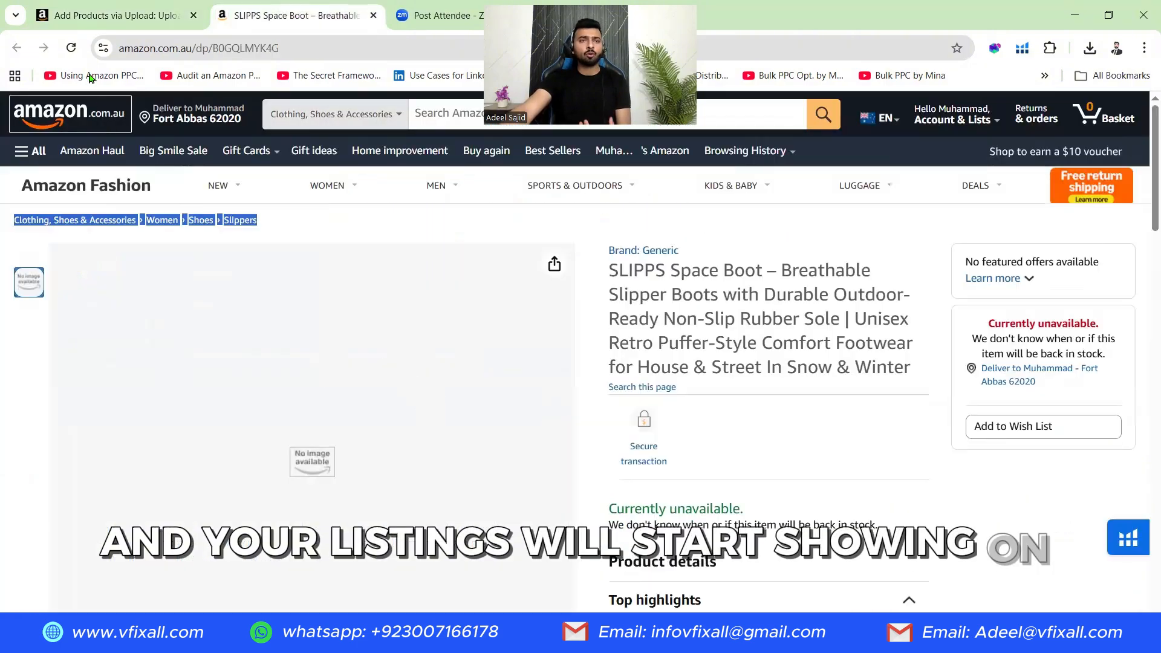
pyautogui.click(100, 16)
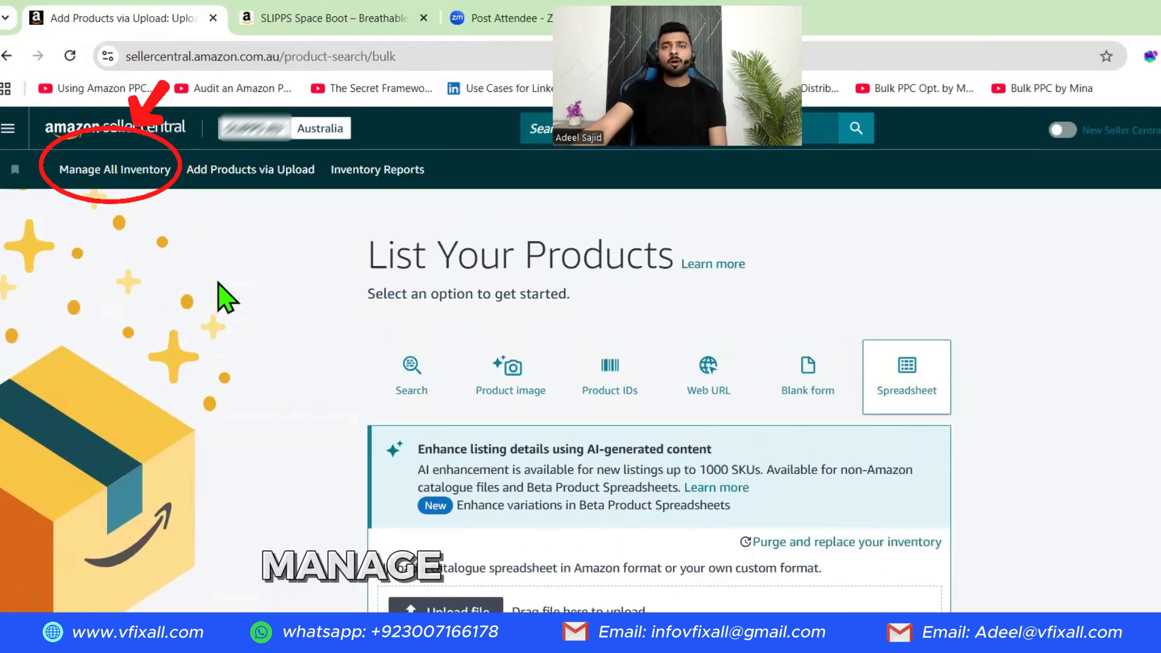